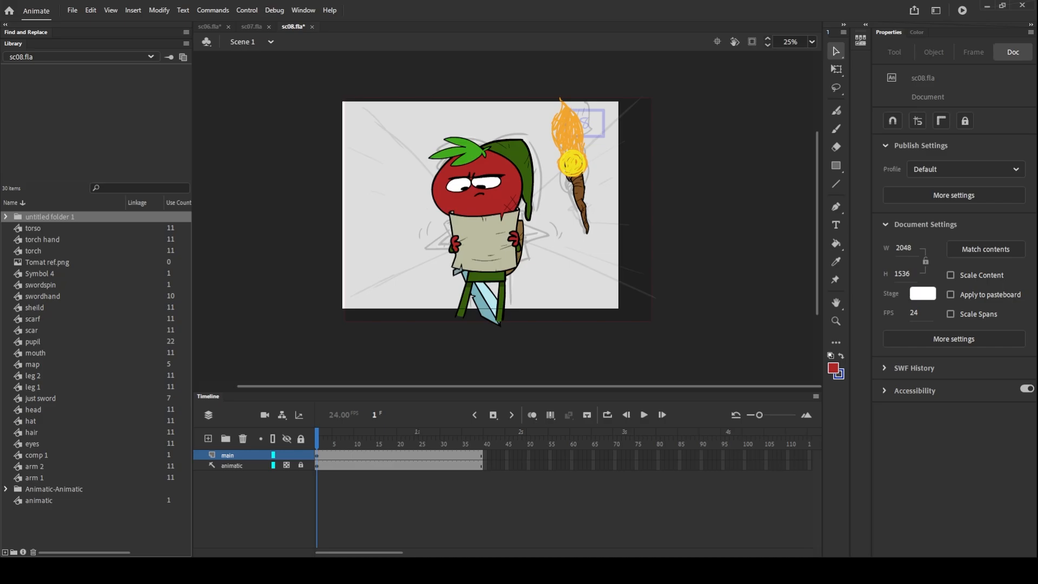
Step: Play the sc08.fla animation through and return to its first frame
key("Return")
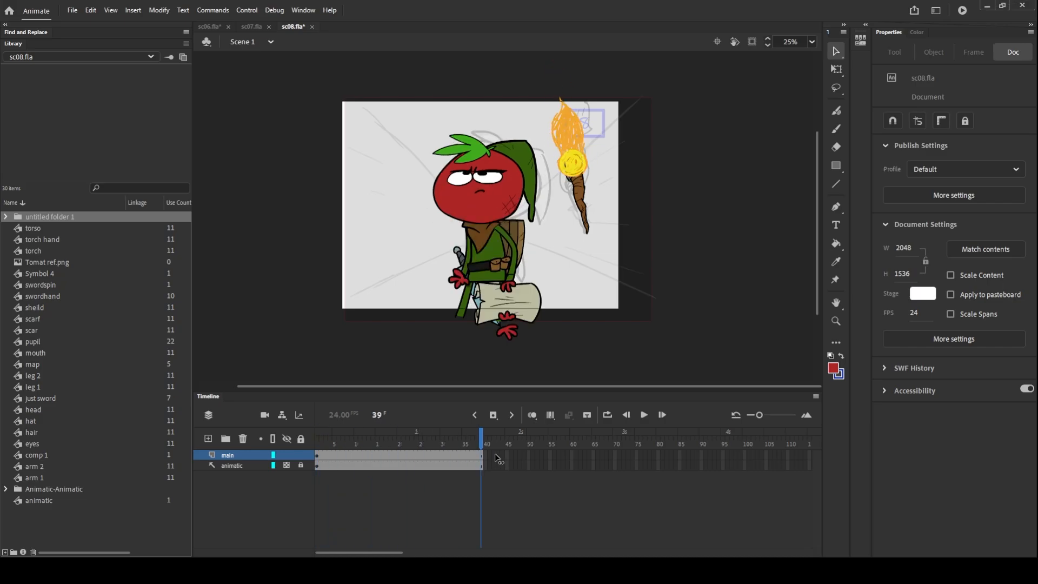
left_click_drag(496, 459, 277, 472)
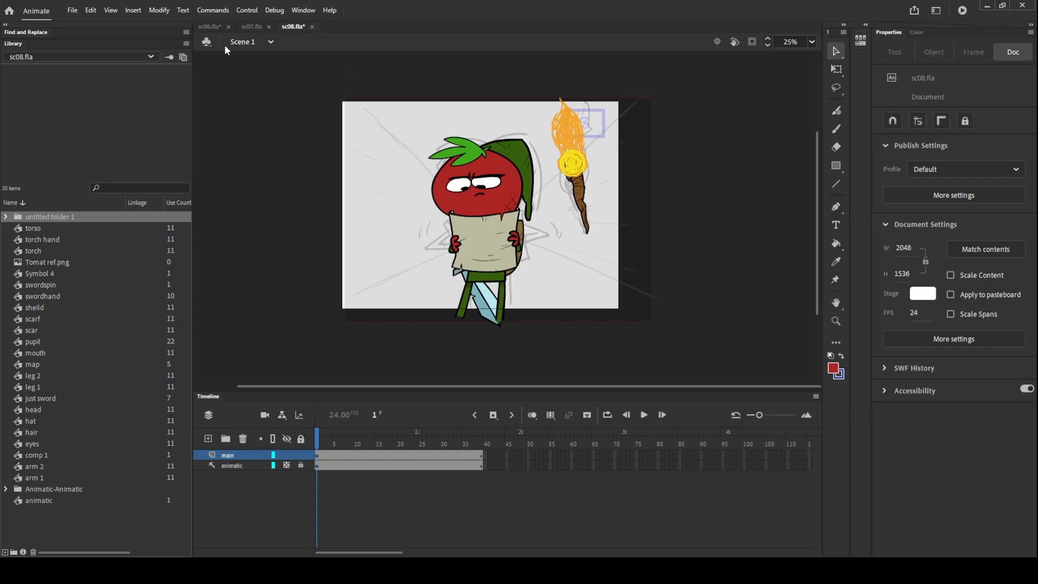
Step: Switch to sc06.fla and play its animation from near the start through to the end
left_click(209, 28)
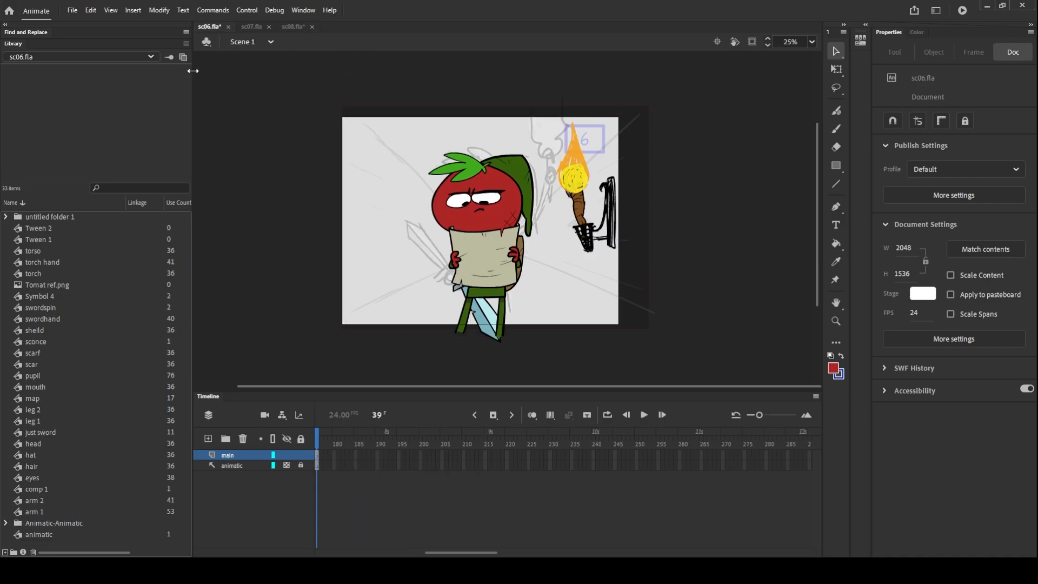
left_click_drag(482, 552, 371, 552)
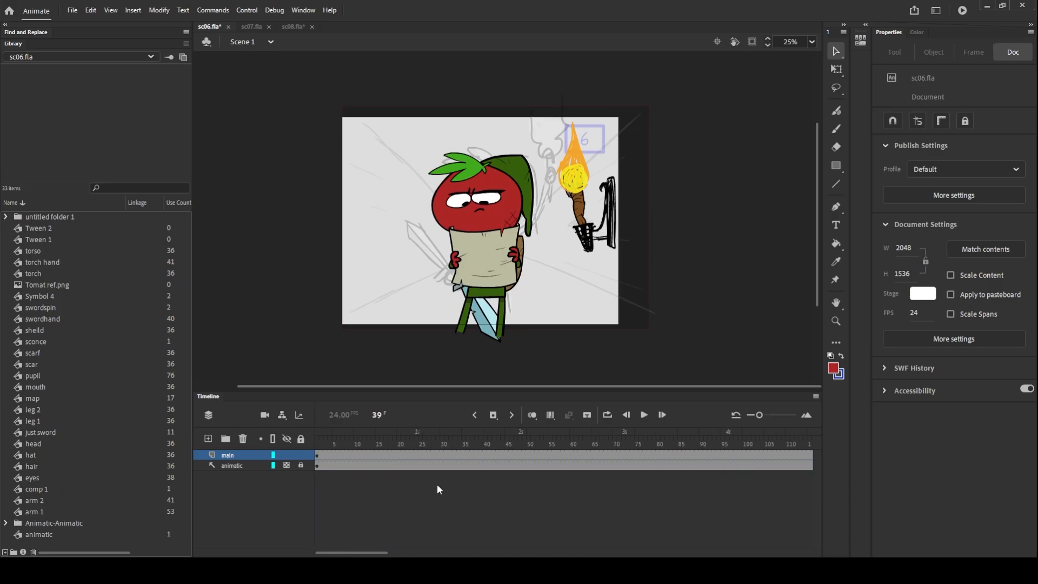
left_click(320, 449)
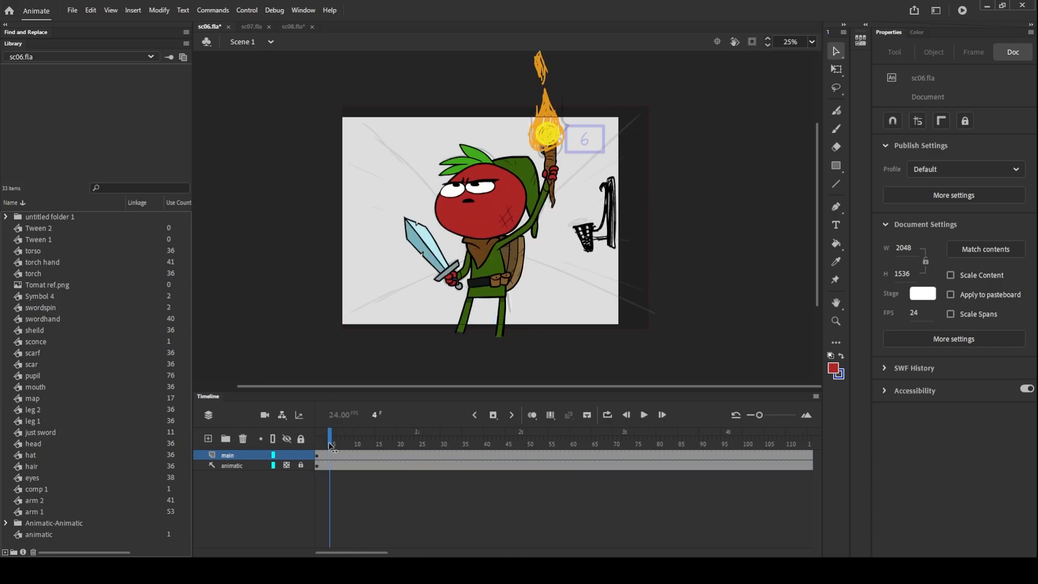
left_click(644, 415)
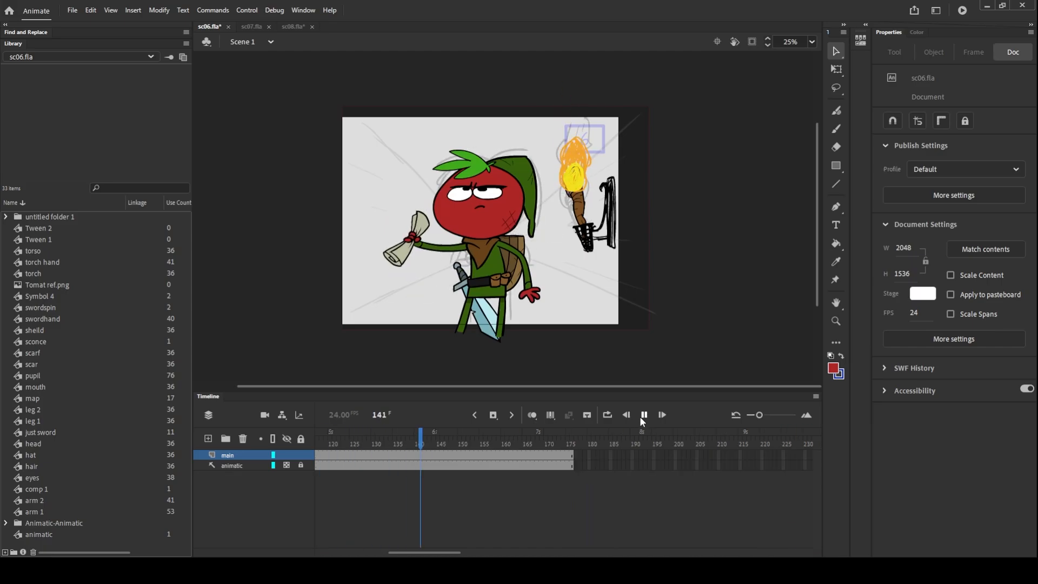
left_click(643, 416)
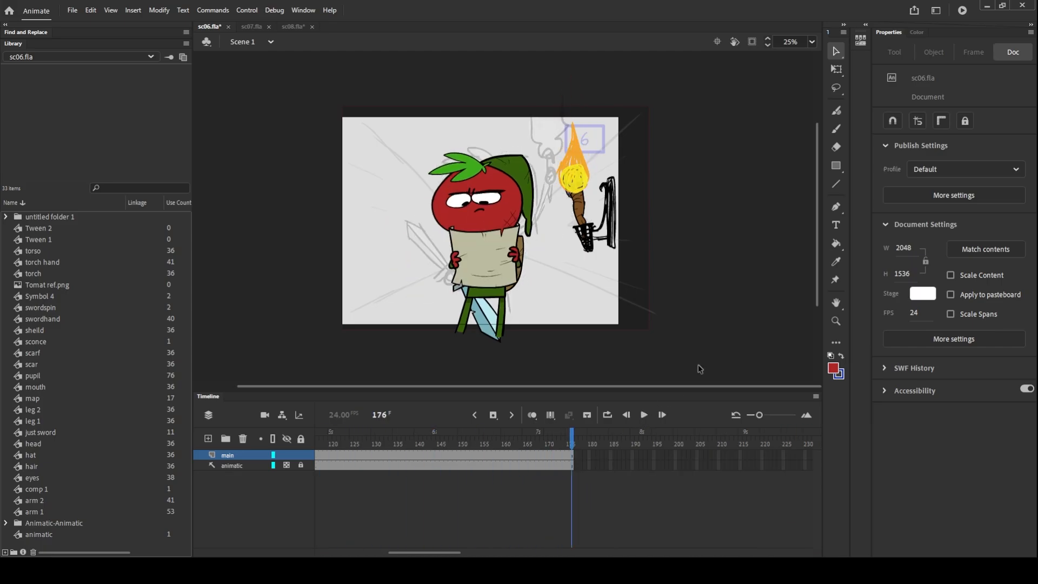
Step: Switch to sc07.fla and play the pointing-hand animation from frame 1
left_click(251, 26)
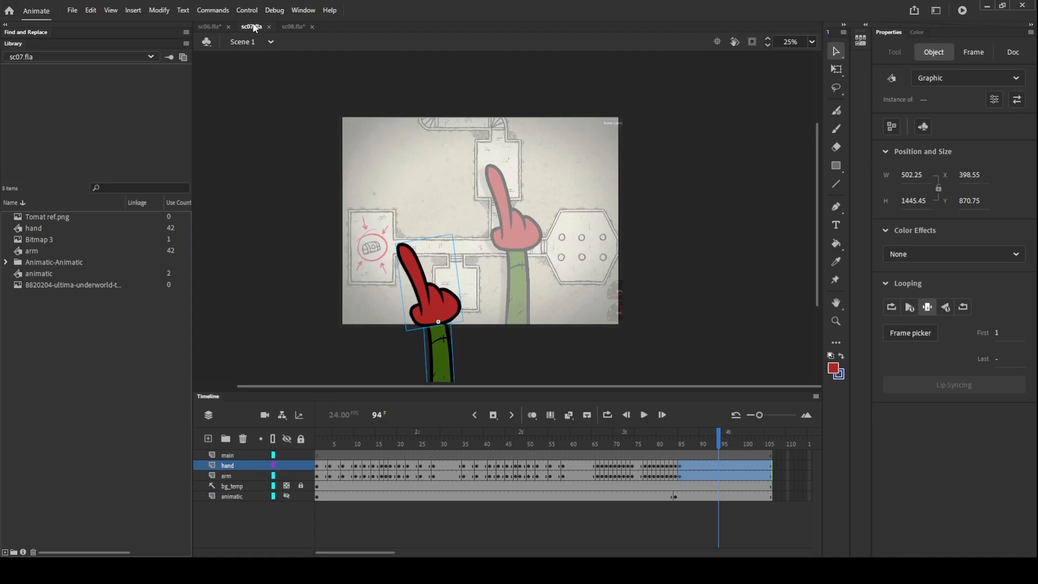
left_click_drag(338, 444, 317, 444)
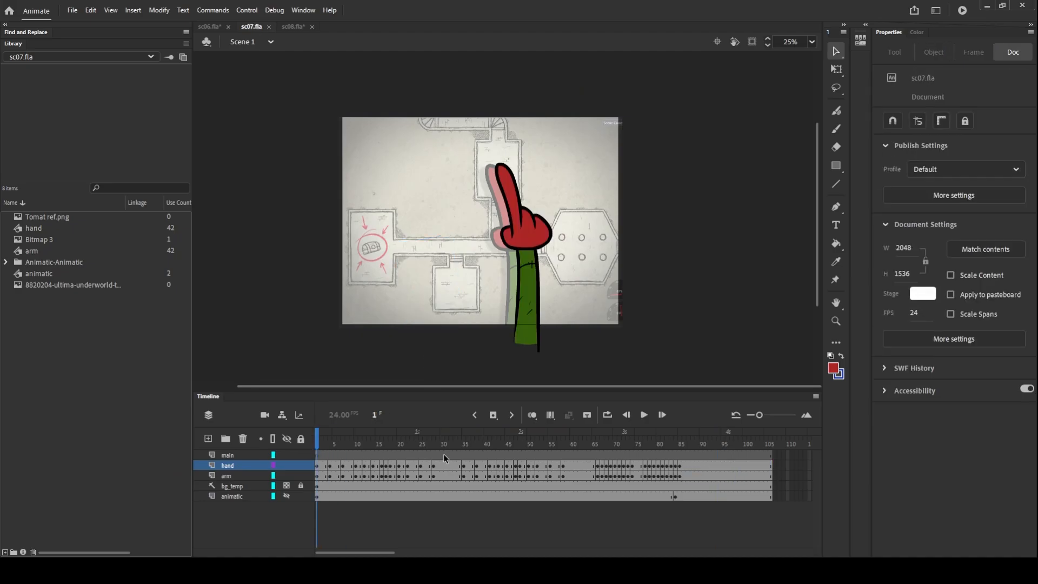
left_click(644, 416)
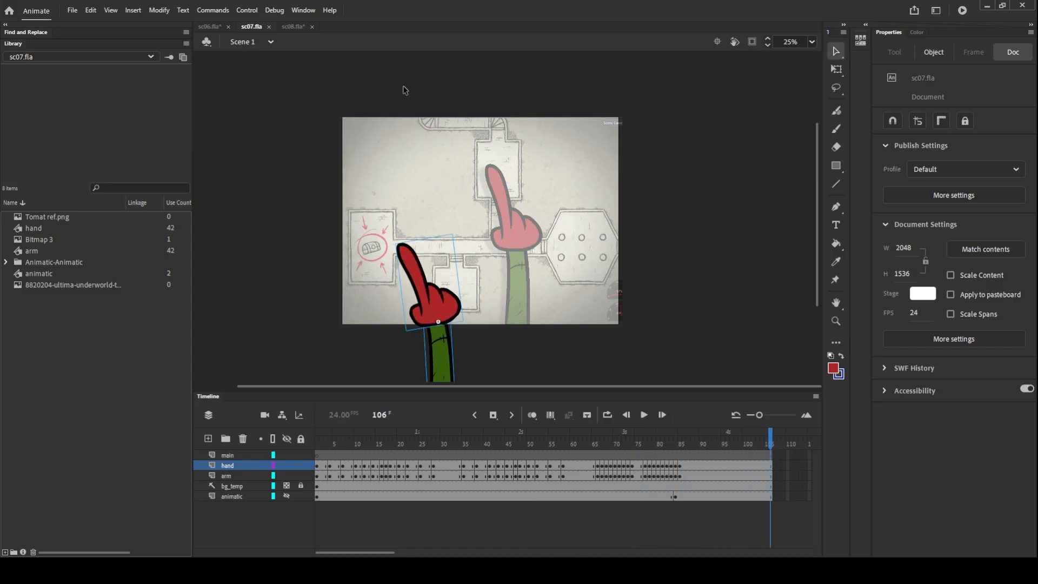
Step: Return to sc08.fla and replay its animation from frame 1
left_click(293, 27)
mouse_move(326, 430)
left_mouse_down()
mouse_move(465, 435)
mouse_move(421, 457)
mouse_move(319, 432)
left_mouse_up()
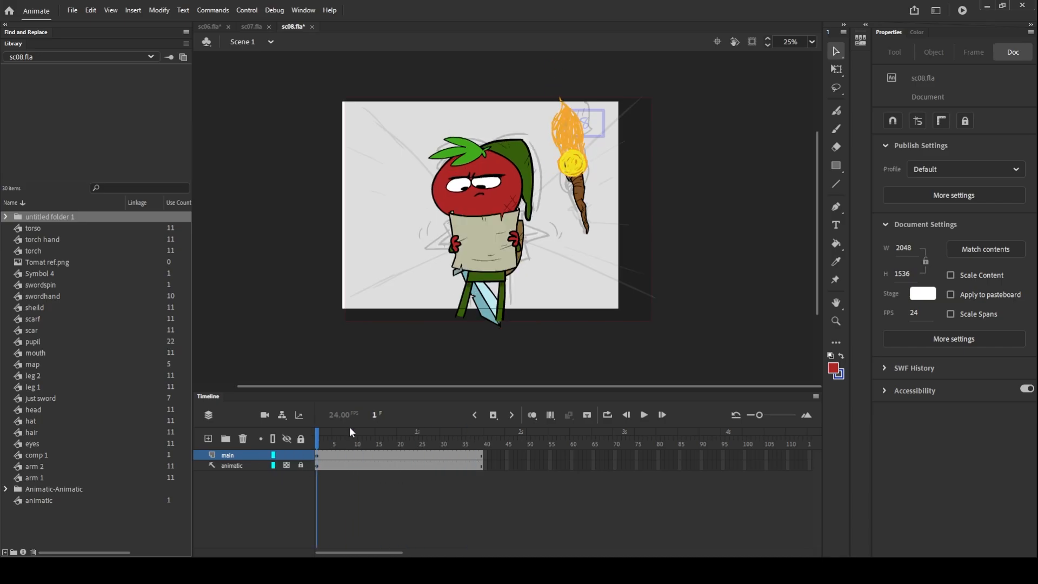
left_click(522, 191)
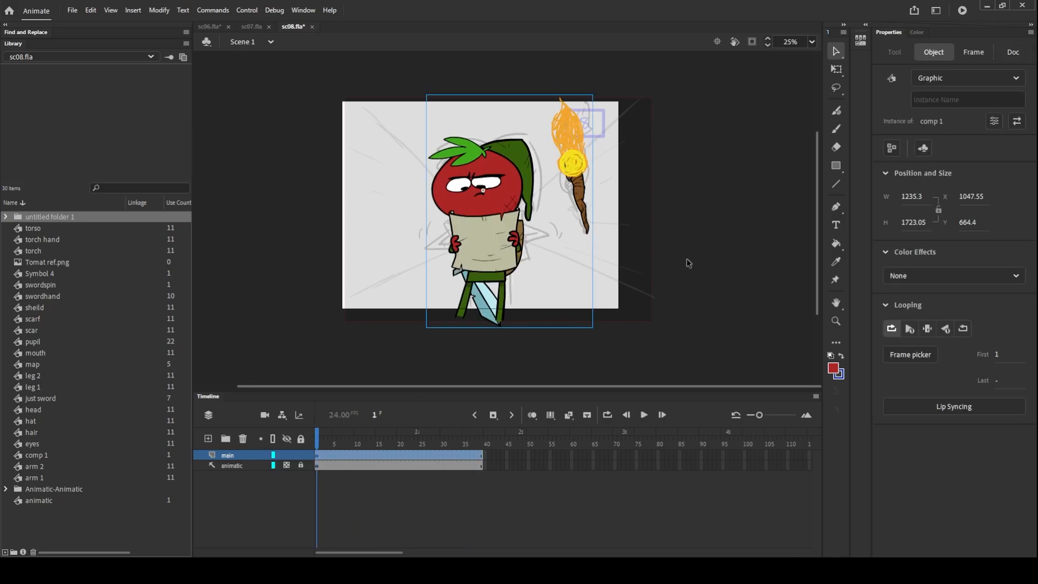
key("ctrl+Tab")
left_click_drag(318, 437, 534, 404)
left_click(296, 27)
left_click(682, 154)
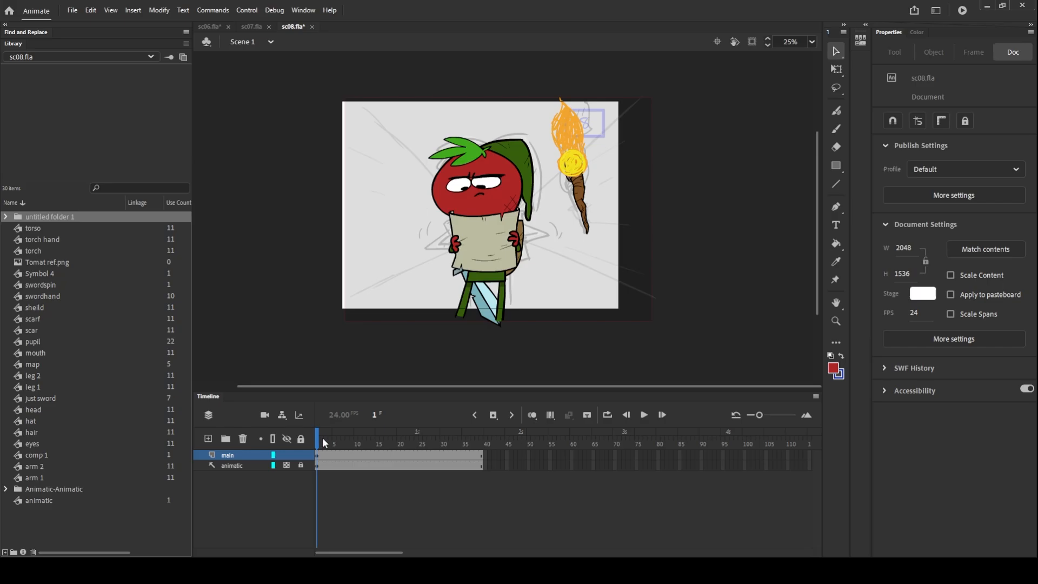
key("Return")
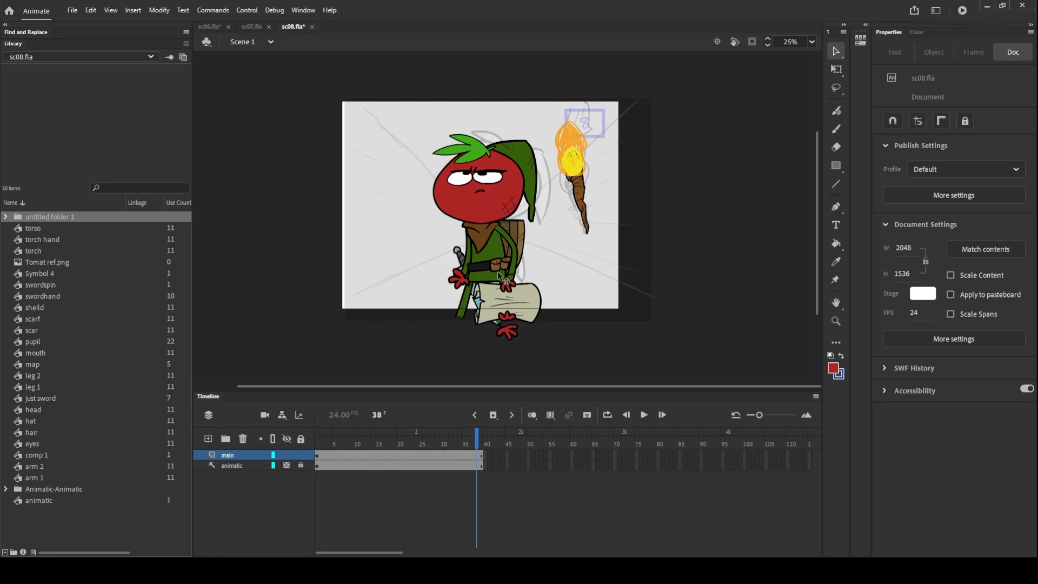
Step: Open the tomato character's comp 1 symbol for editing at frame 38
left_click(464, 284)
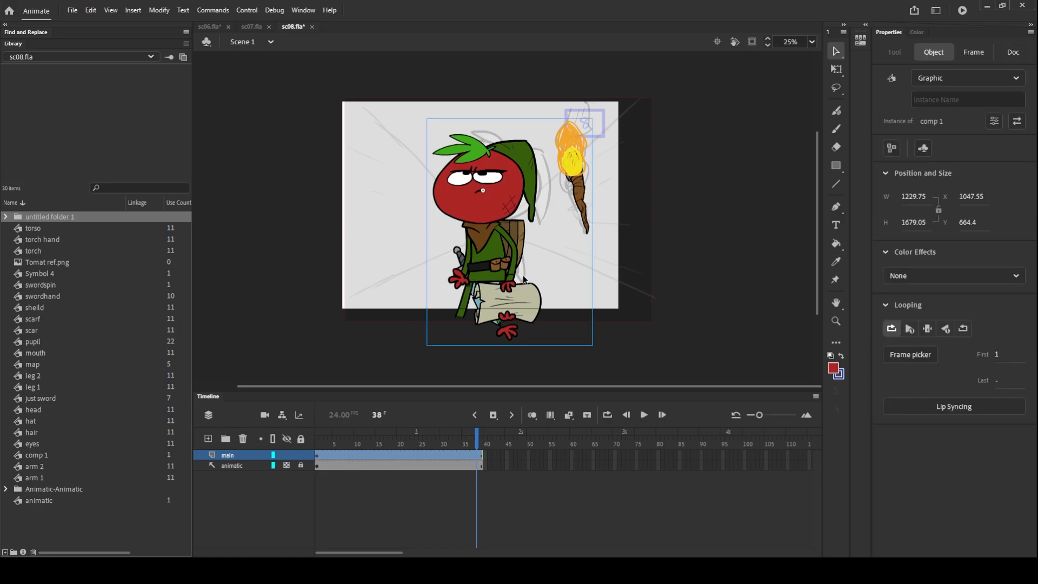
double_click(464, 283)
left_click(464, 283)
key("ctrl+=")
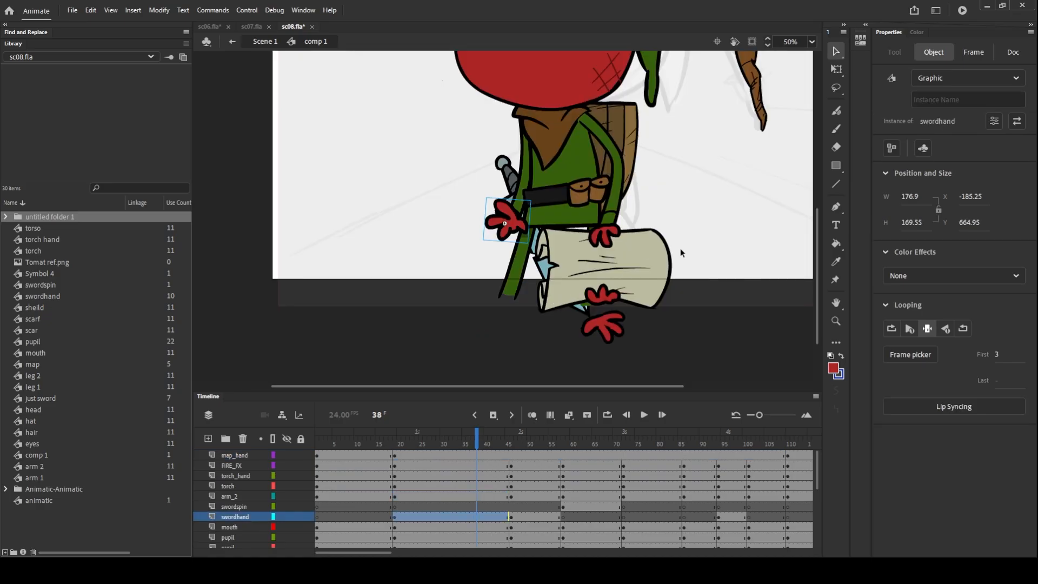
left_click(731, 241)
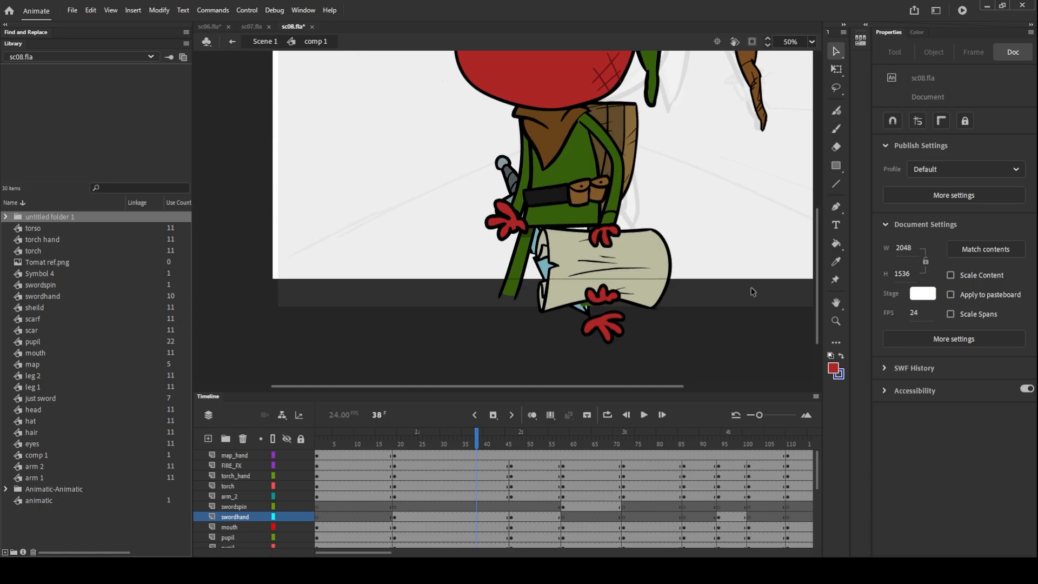
left_click_drag(759, 213, 698, 277)
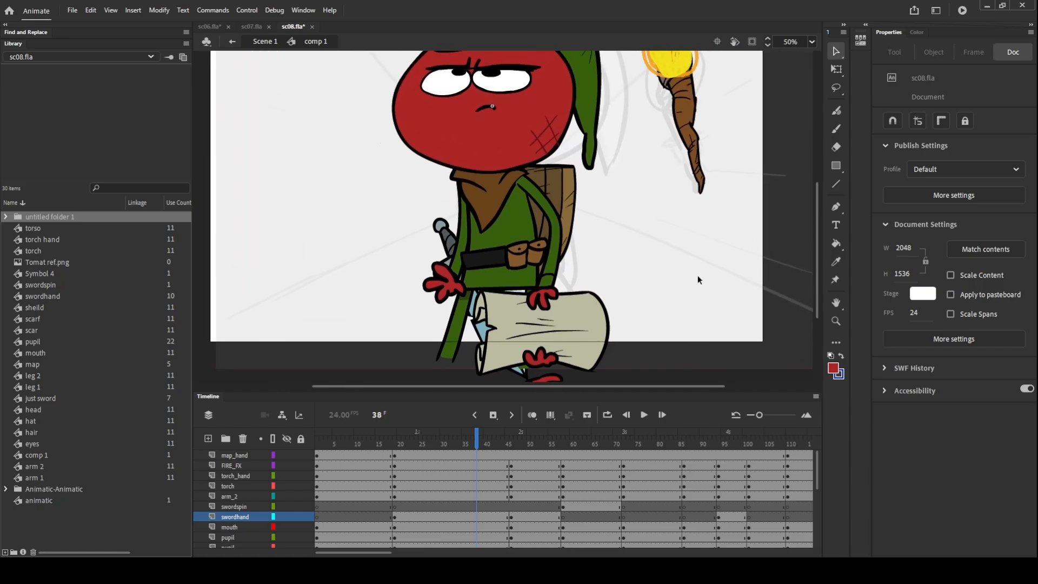
Step: Preview the library items one after another, from Tomat ref.png down to the head symbol
left_click(69, 262)
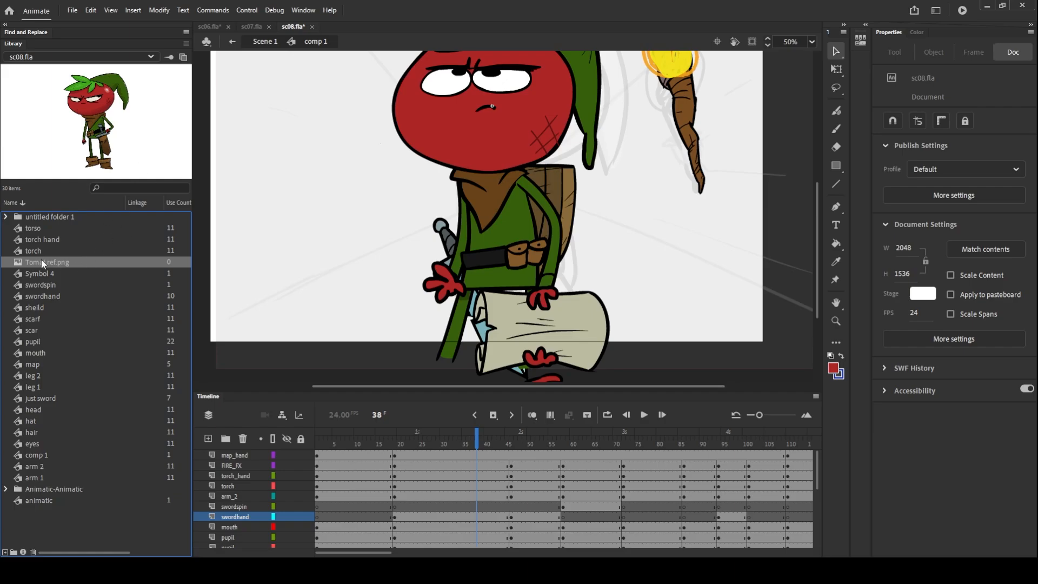
left_click(45, 274)
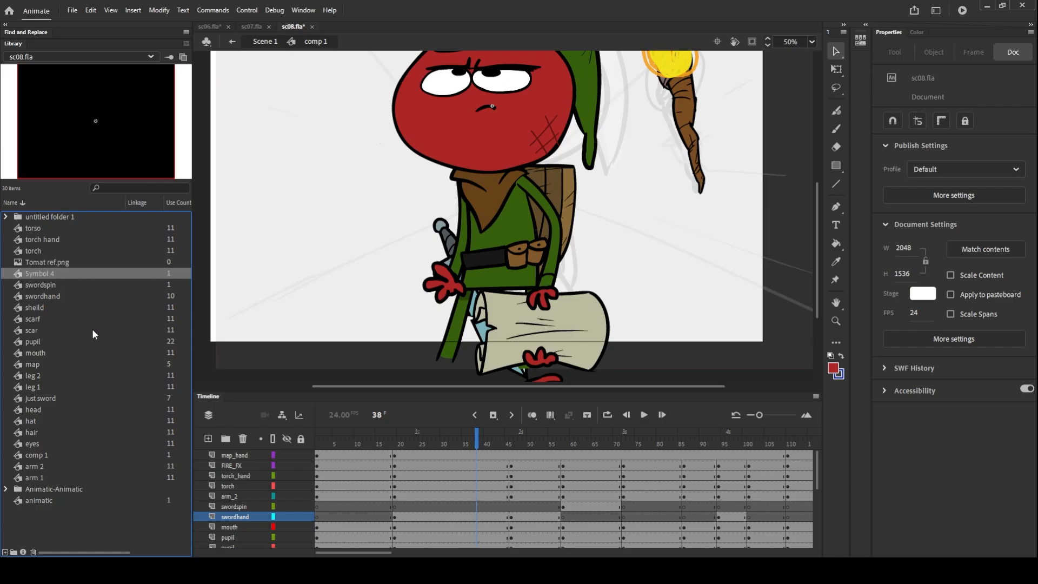
key("Down")
key("Down")
key("Down")
key("Down")
key("Down")
key("Down")
key("Down")
key("Down")
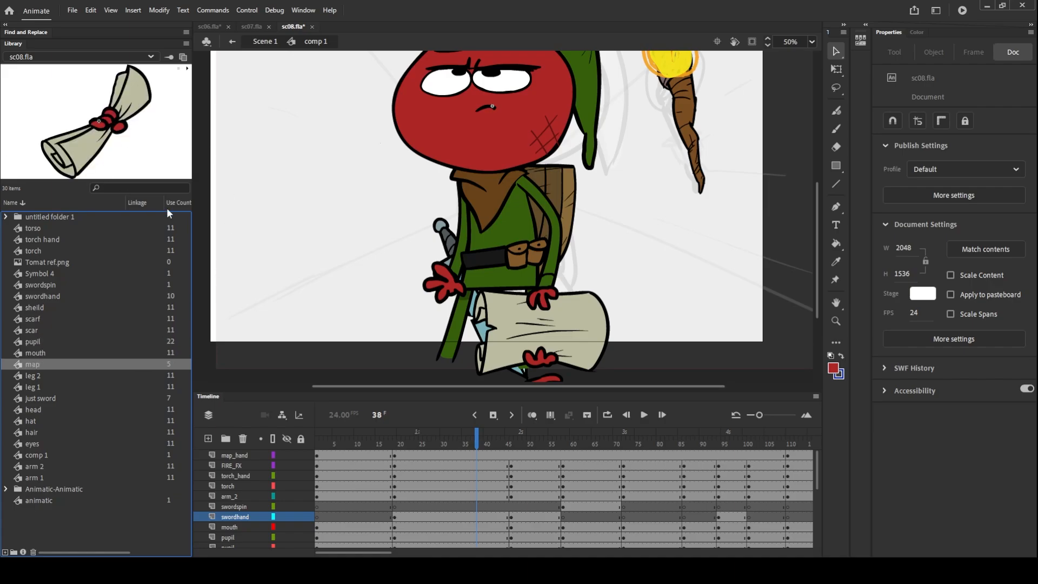
key("Down")
key("Down")
key("Down")
key("Down")
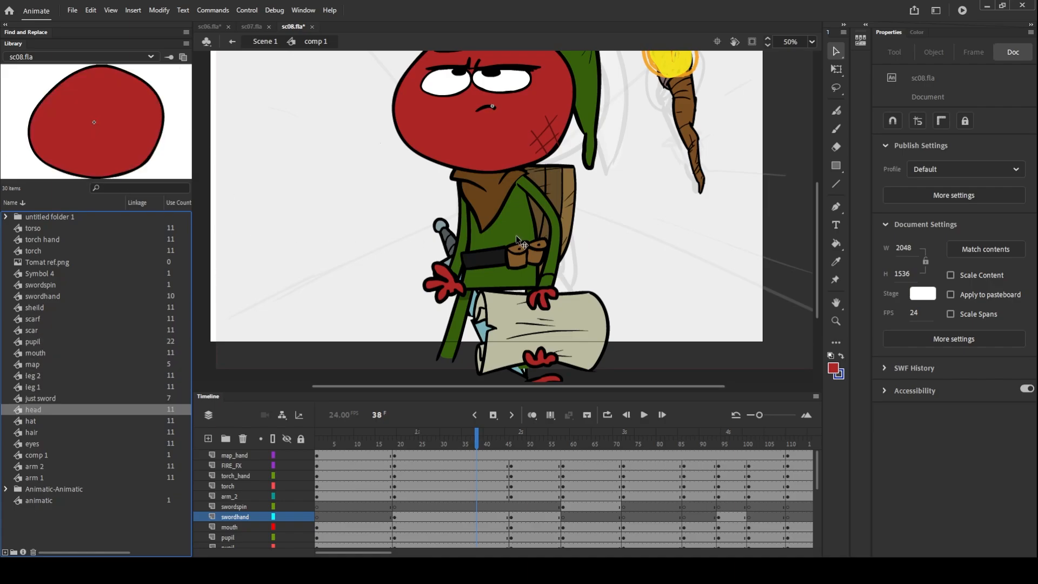
Step: Show Tomat ref.png in the library preview and enlarge the preview area in height and width
left_click(56, 264)
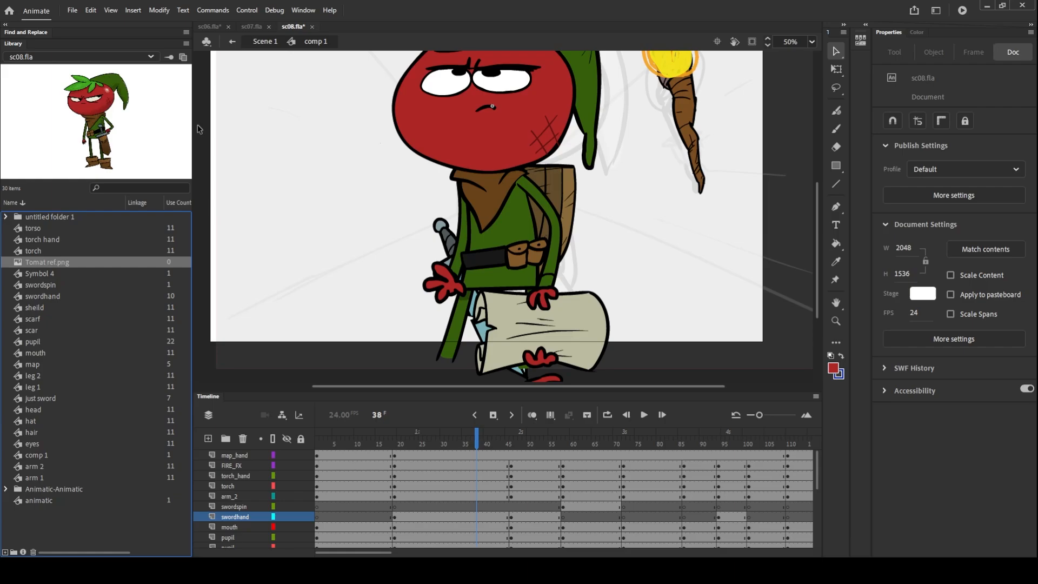
left_click_drag(127, 182, 129, 326)
left_click_drag(193, 268, 226, 267)
left_click_drag(179, 325, 187, 349)
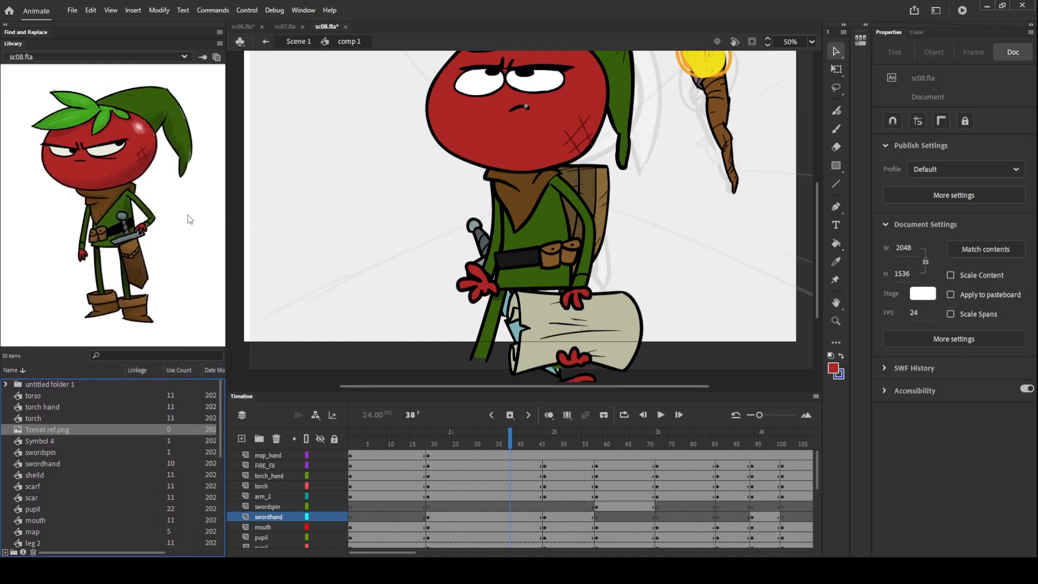
Step: Examine the tomato character on the stage against the enlarged reference image
scroll(666, 229, "up", 3)
scroll(666, 228, "right", 3)
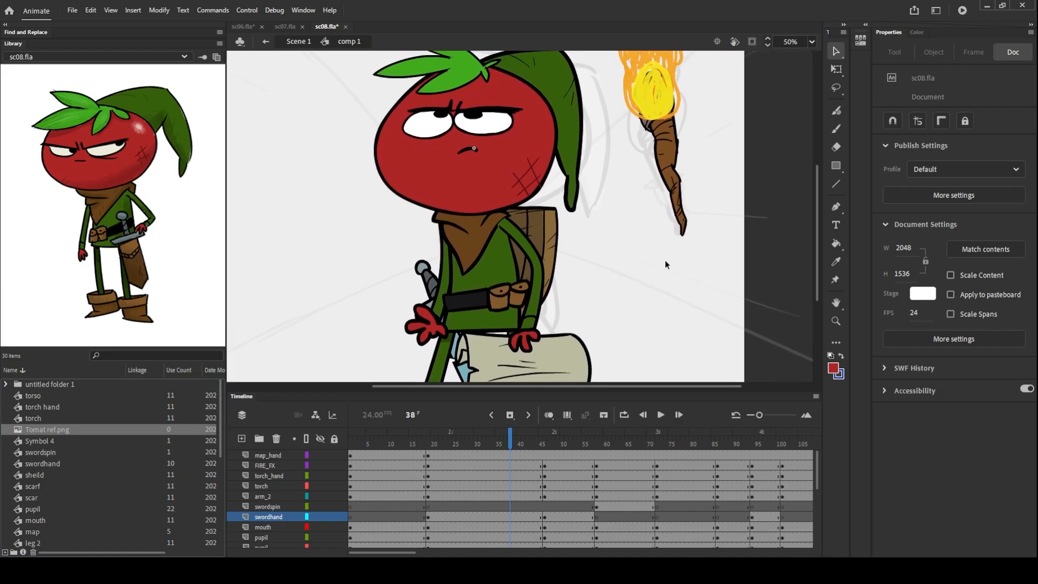
left_click_drag(651, 250, 532, 274)
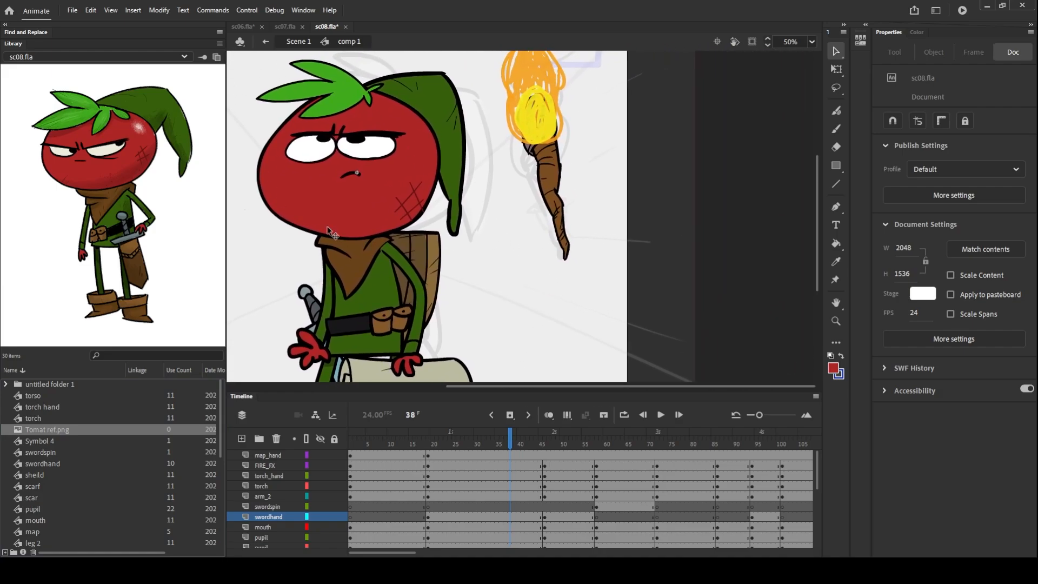
left_click_drag(515, 312, 610, 296)
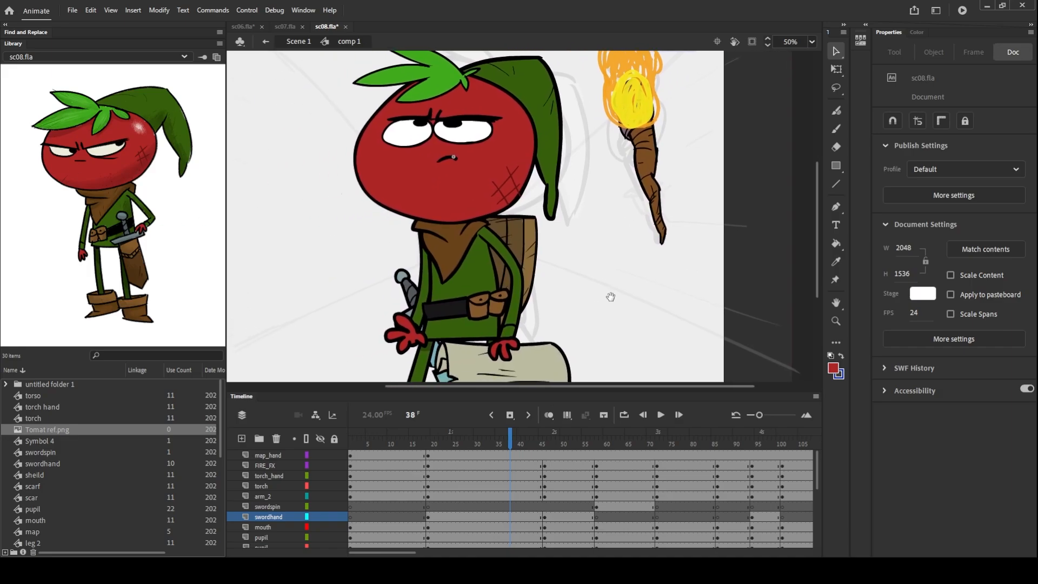
scroll(817, 232, "down", 1)
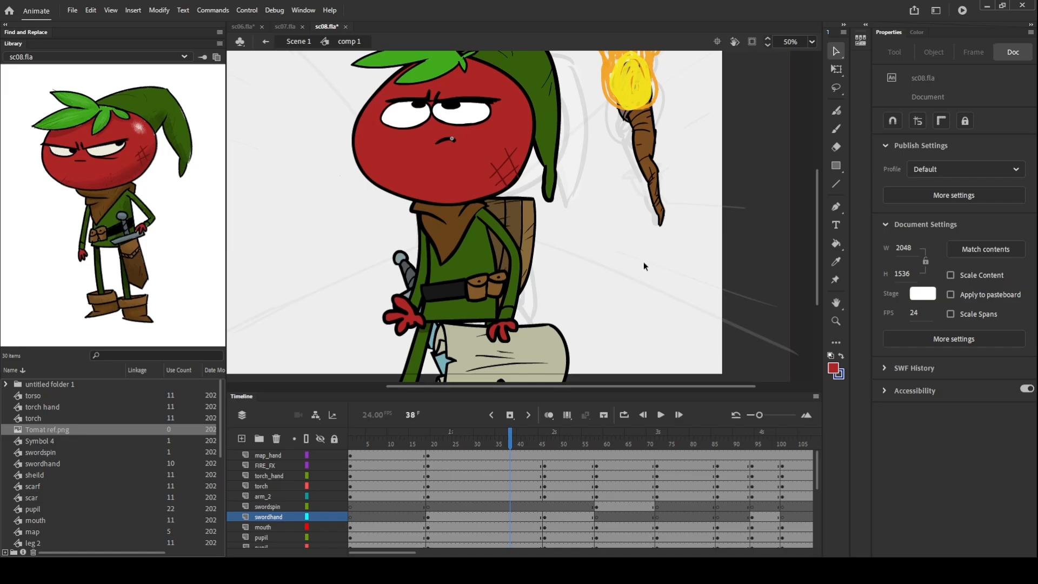
key("ctrl+minus")
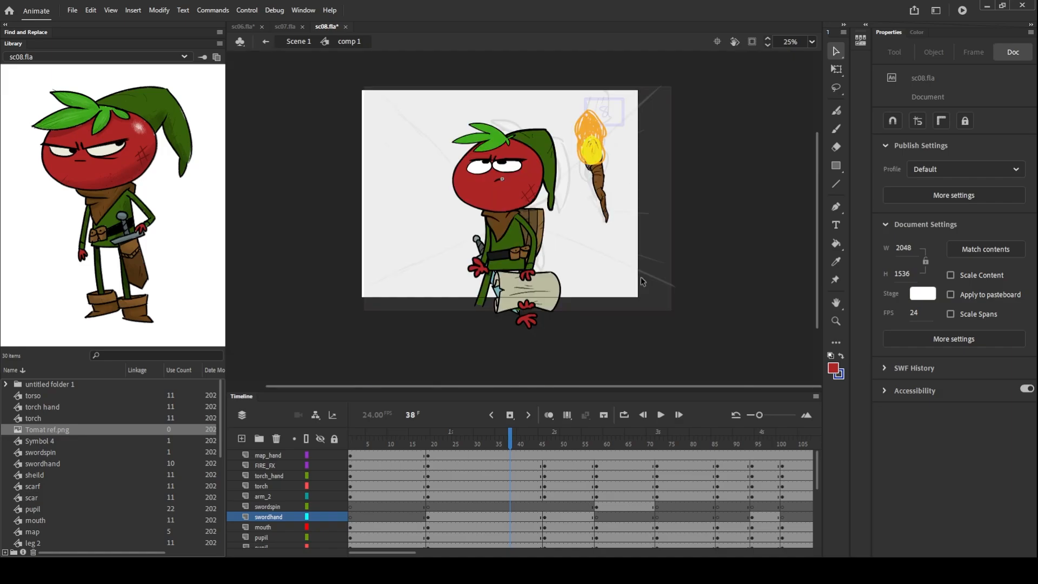
key("ctrl+equal")
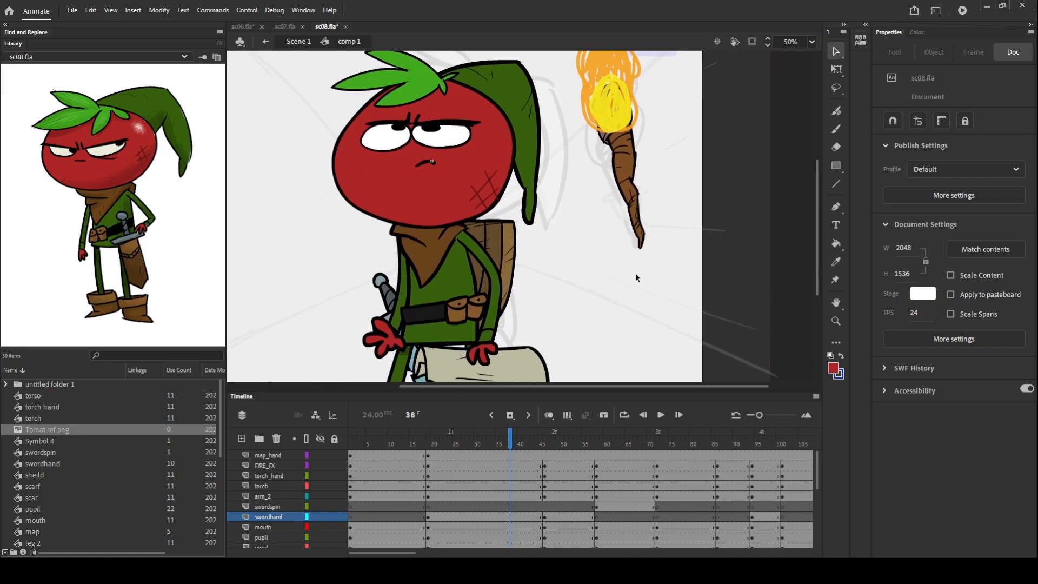
Step: Open the arm 2 symbol to inspect its artwork up close and return to comp 1
left_click(466, 243)
key("ctrl+equal")
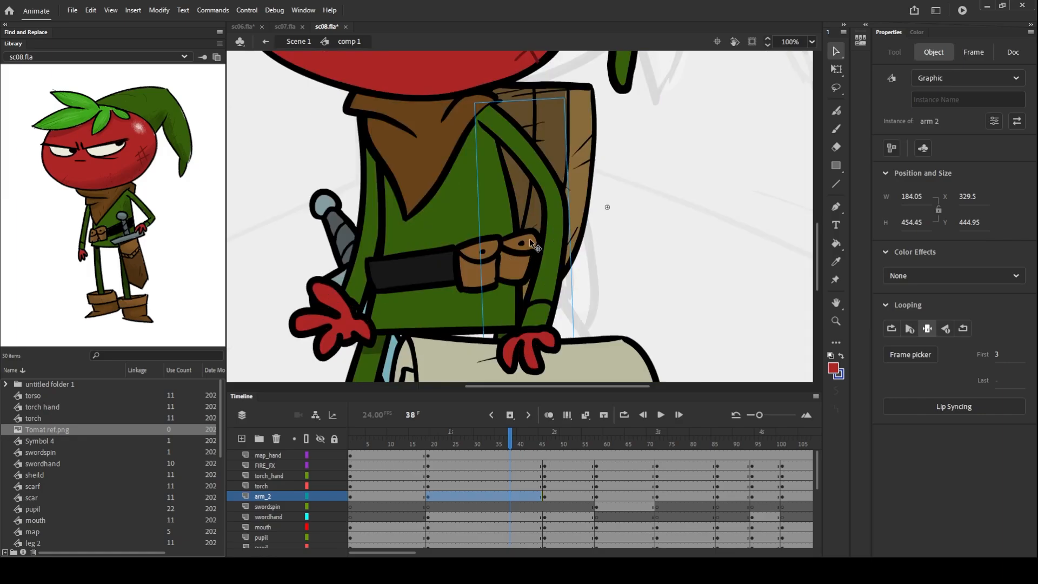
left_click_drag(627, 194, 613, 228)
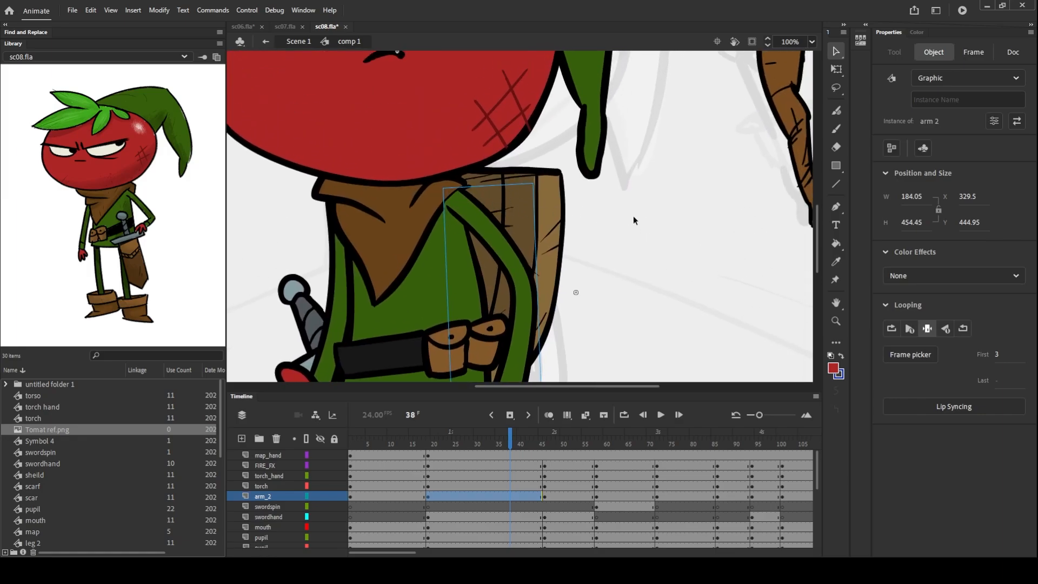
double_click(469, 209)
key("ctrl+equal")
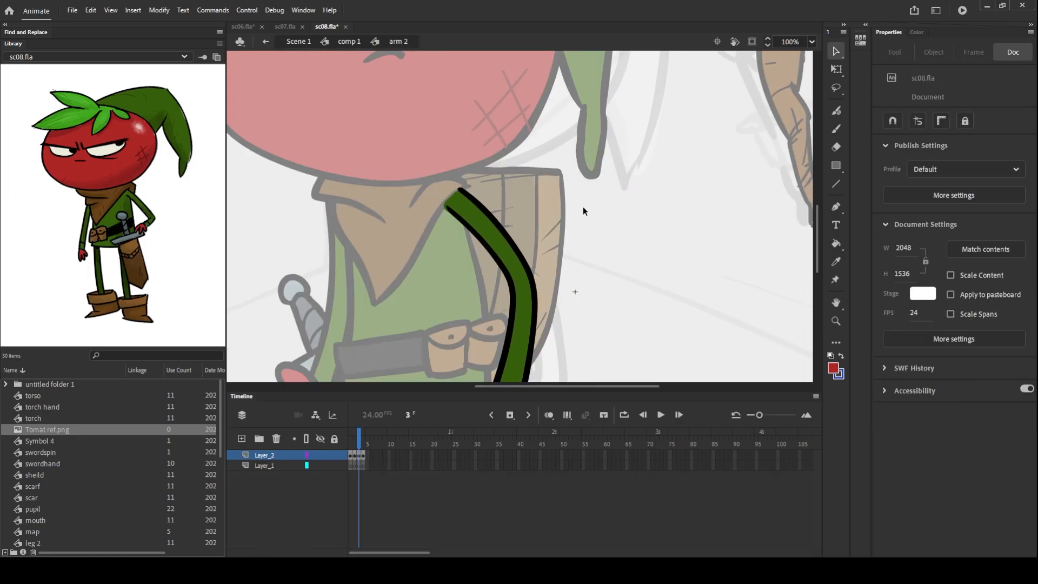
left_click(349, 41)
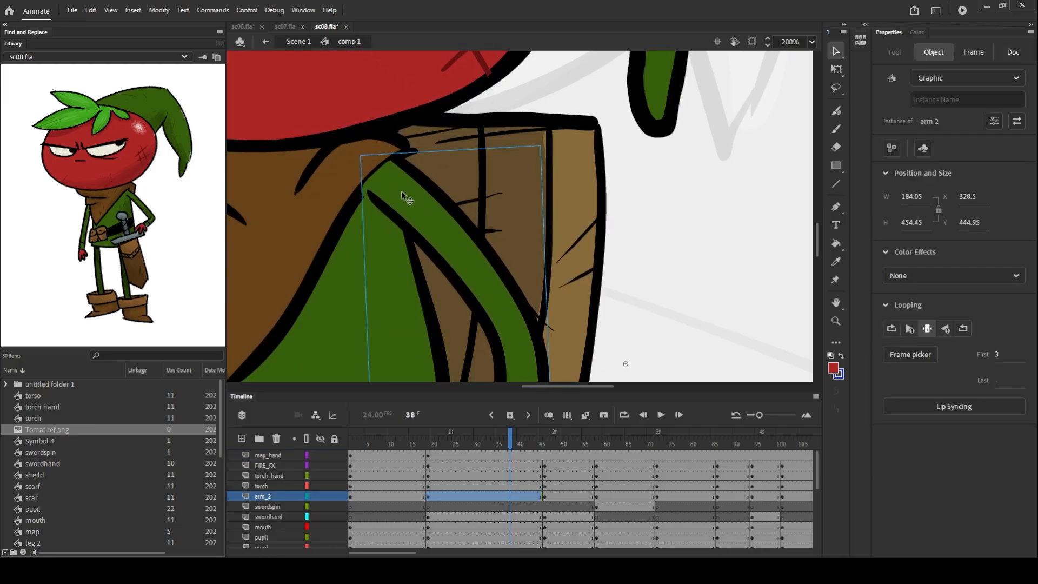
key("ctrl+minus")
key("ctrl+minus")
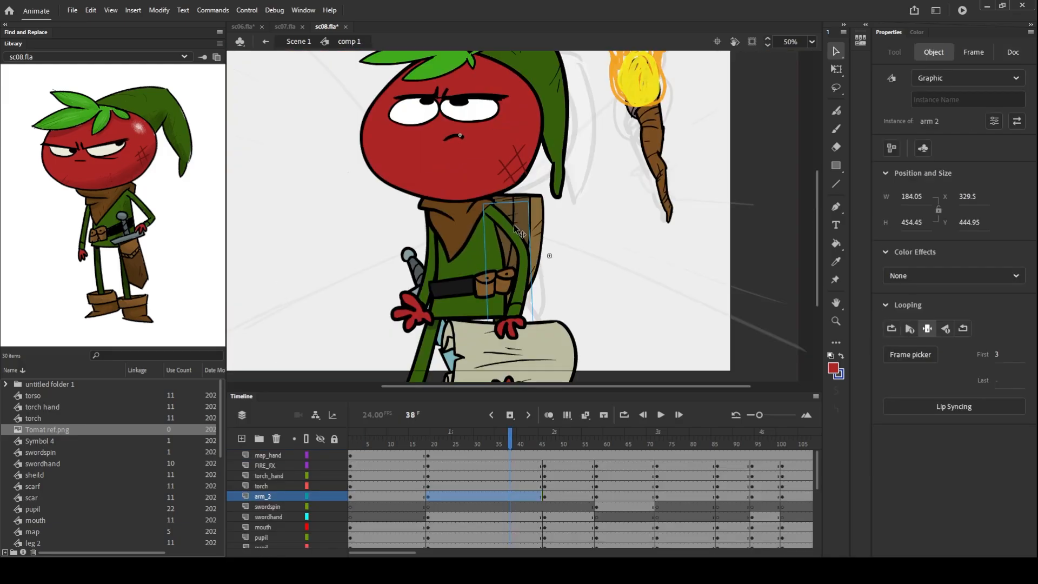
Step: Open the arm 2 symbol from comp 1 for editing, close up at the shoulder
left_click(566, 226)
key("ctrl+minus")
key("ctrl+equal")
key("ctrl+equal")
left_click_drag(411, 130, 536, 232)
left_click_drag(688, 253, 568, 176)
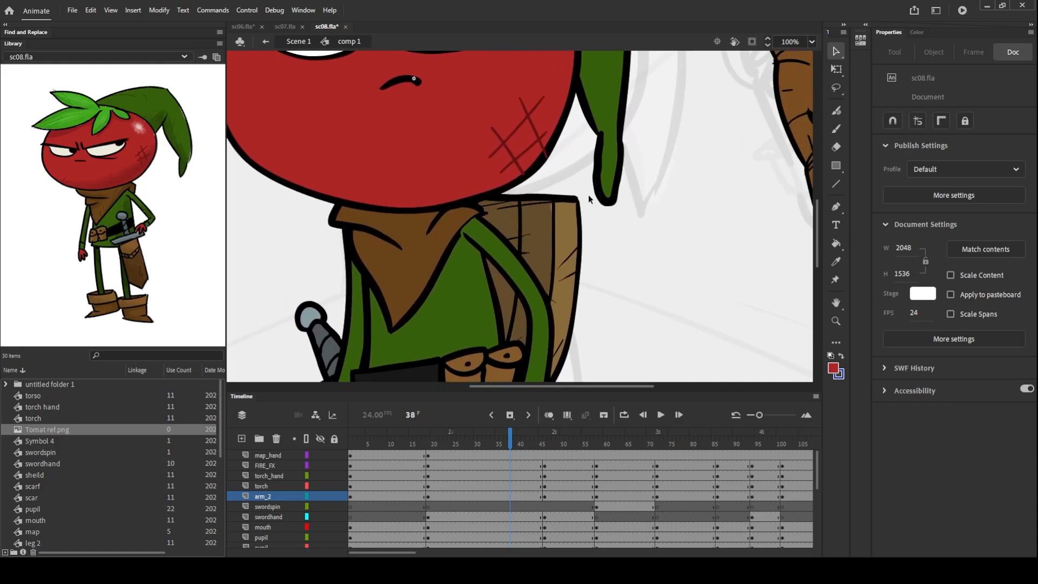
key("ctrl+equal")
double_click(449, 244)
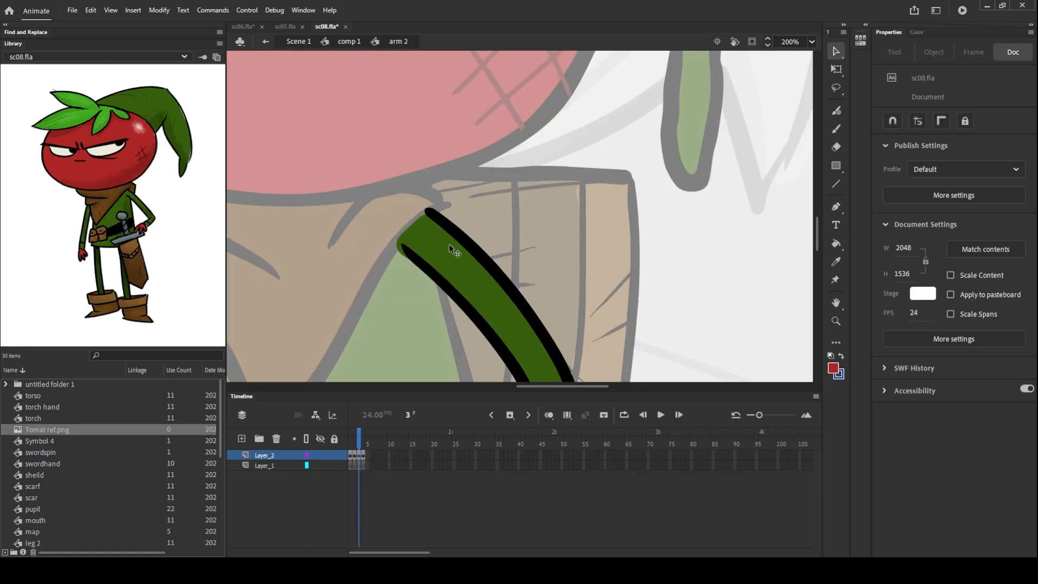
Step: Try moving the arm's black outline group away from the green fill and undo the move
left_click_drag(676, 225, 658, 186)
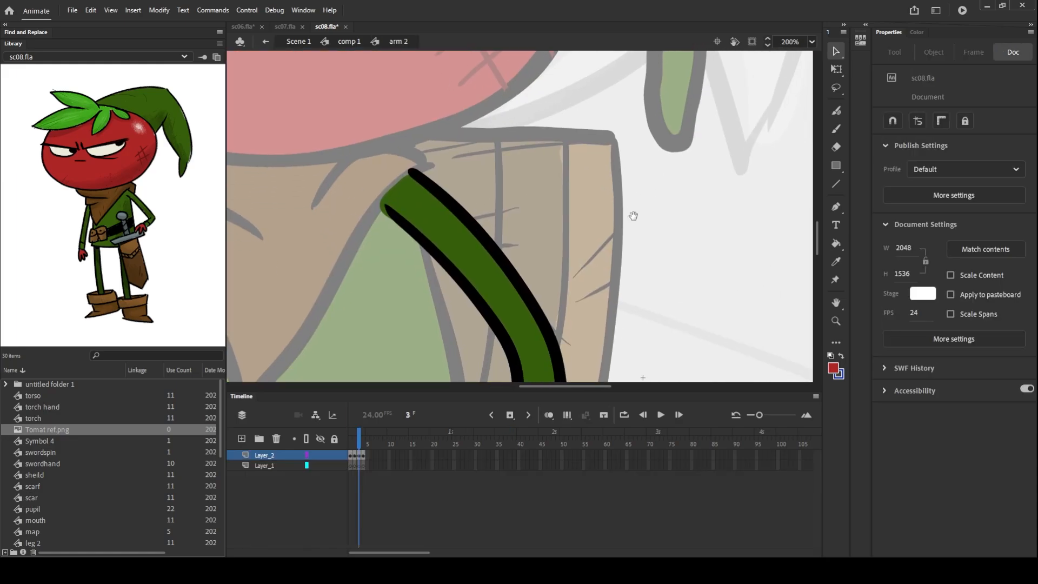
left_click(464, 223)
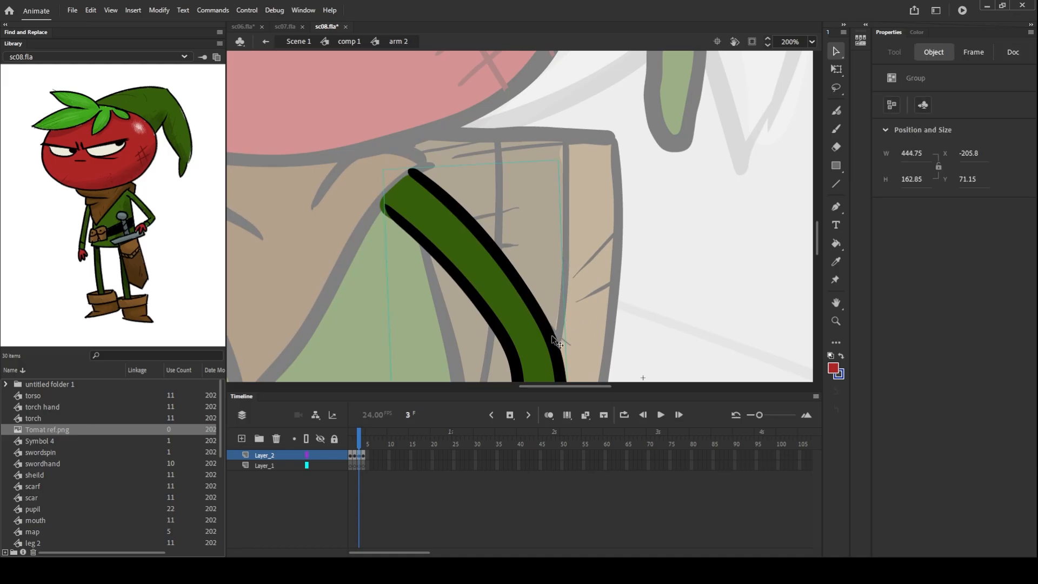
left_click_drag(552, 336, 718, 269)
key("ctrl+z")
key("ctrl+b")
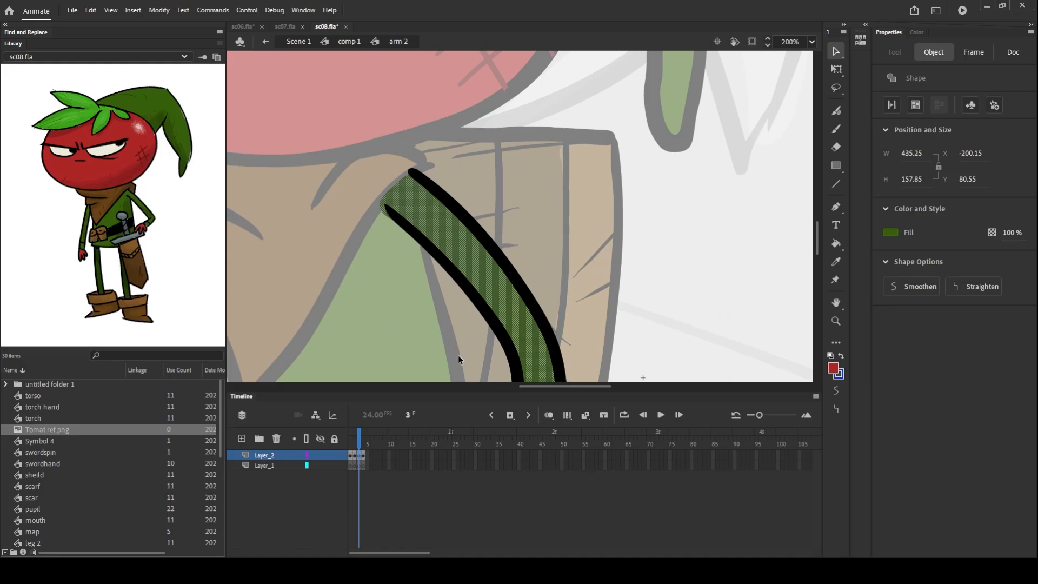
Step: Go through frames 1 to 3 of arm 2 to examine which layers hold the outline and fill
left_click(358, 457)
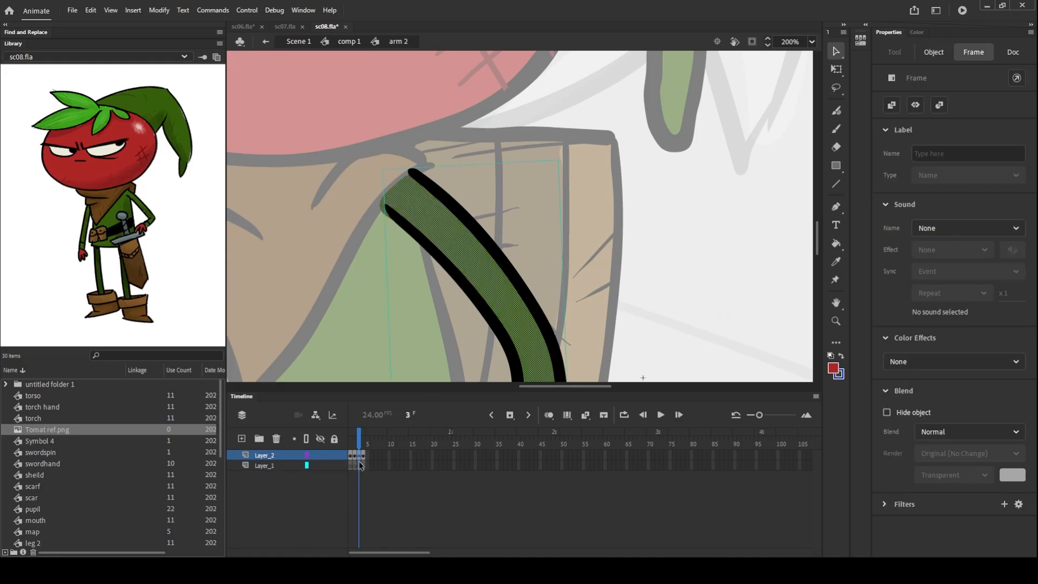
left_click(355, 456)
left_click(351, 457)
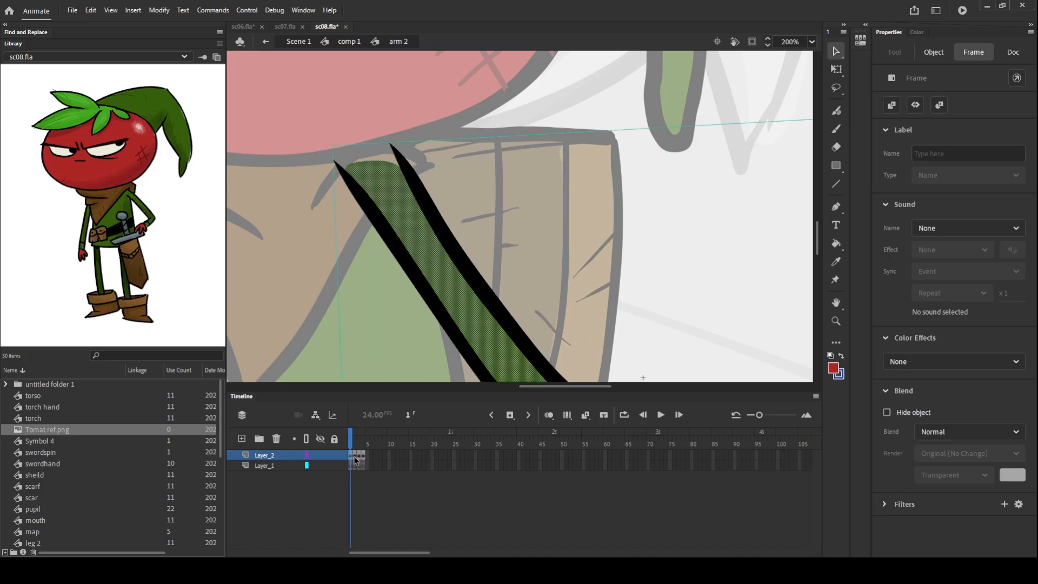
left_click(355, 457)
left_click(359, 457)
left_click(360, 467)
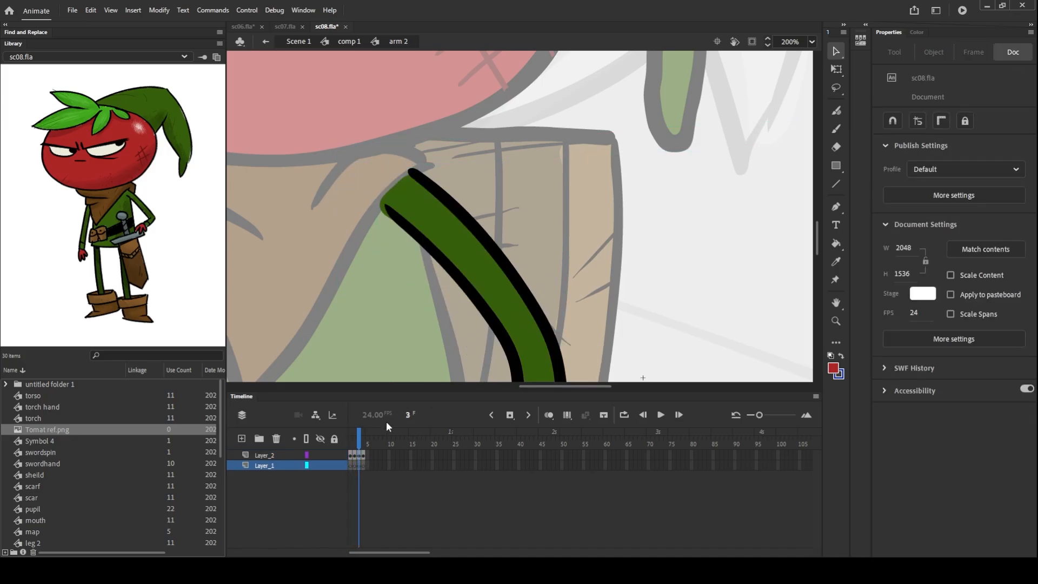
left_click(350, 455)
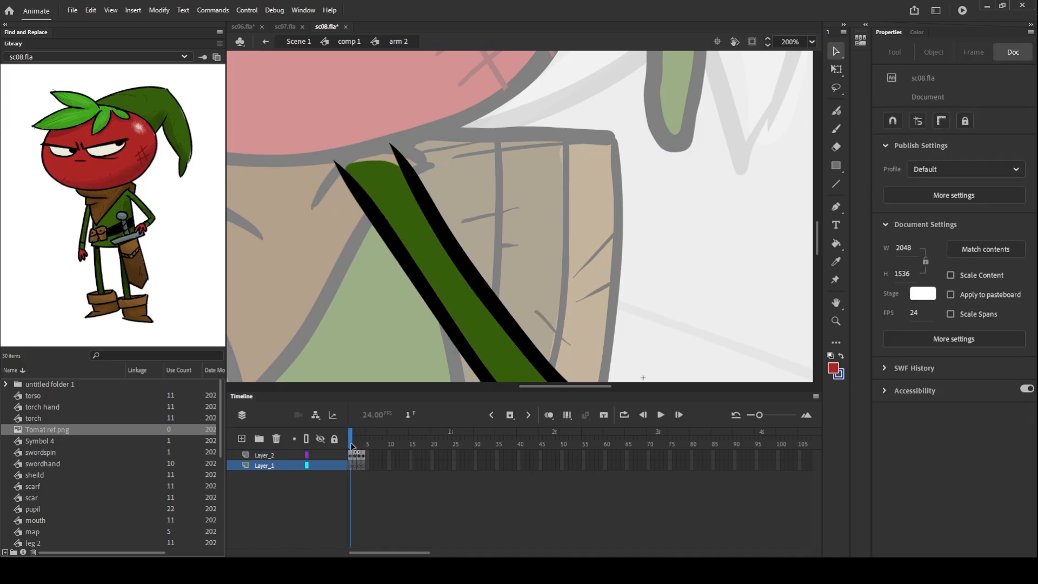
Step: Move the green arm fill on frame 1 from Layer_2 to Layer_1, keeping it in place
left_click(463, 297)
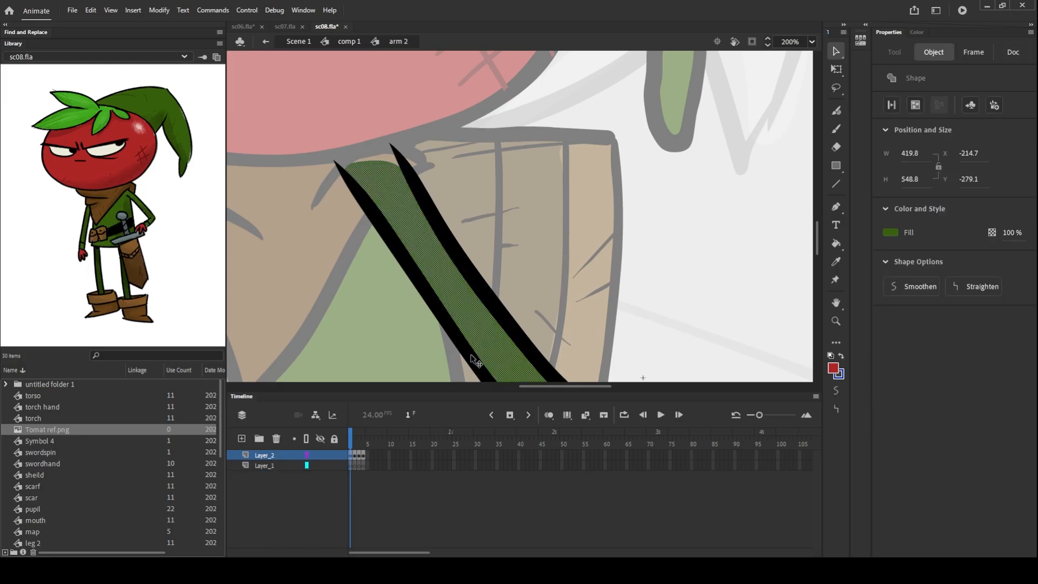
key("Delete")
left_click(351, 466)
key("ctrl+z")
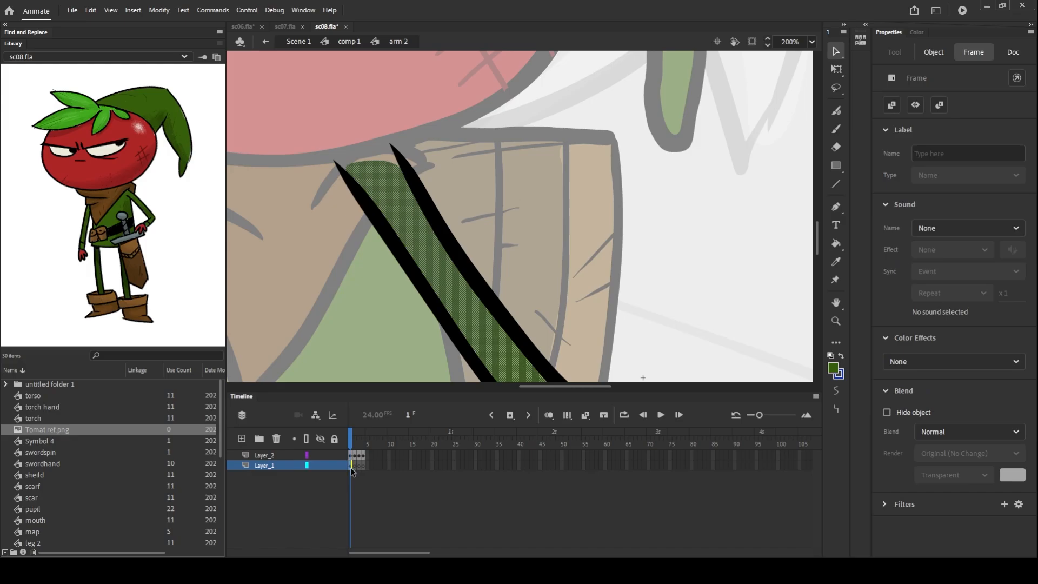
Step: Transfer frame 2's green arm fill from Layer_2 to the same position on Layer_1
left_click(355, 439)
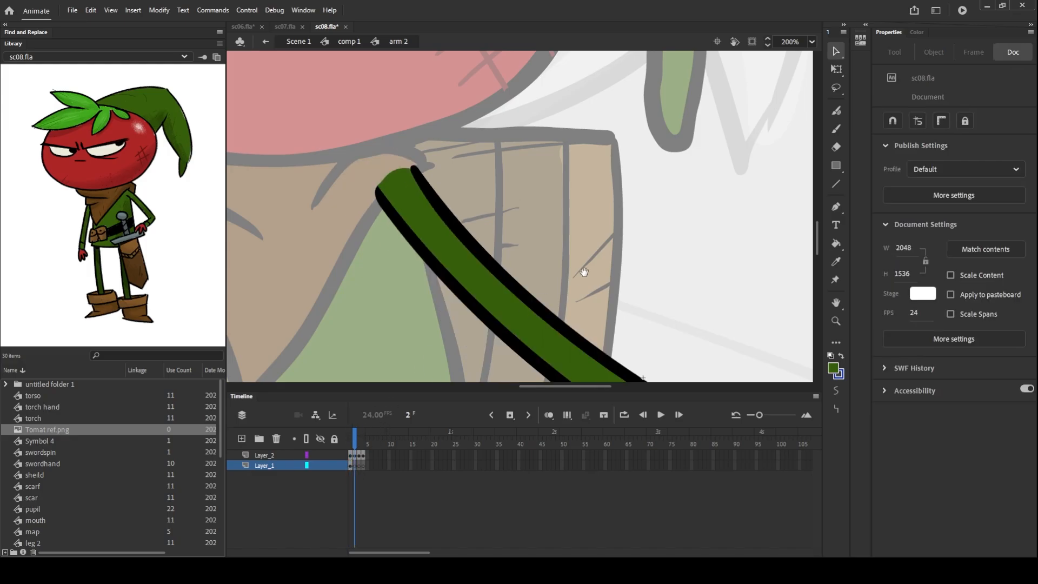
scroll(584, 270, "down", 3)
left_click(536, 292)
key("Delete")
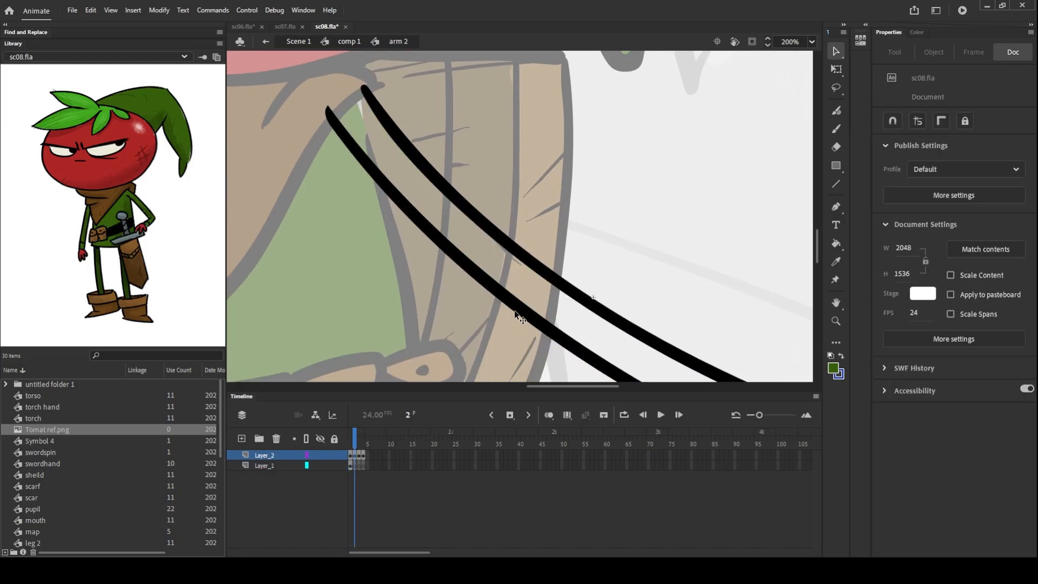
left_click(357, 465)
key("ctrl+shift+v")
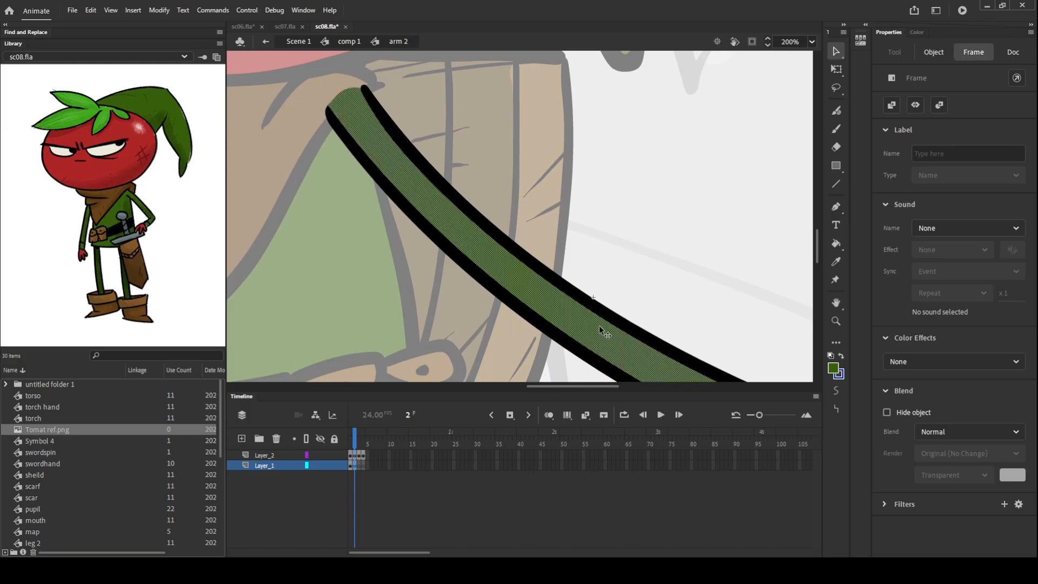
Step: Cut the green arm fill on frame 3 of Layer_2 and paste it in place on Layer_1
left_click(358, 464)
left_click(570, 249)
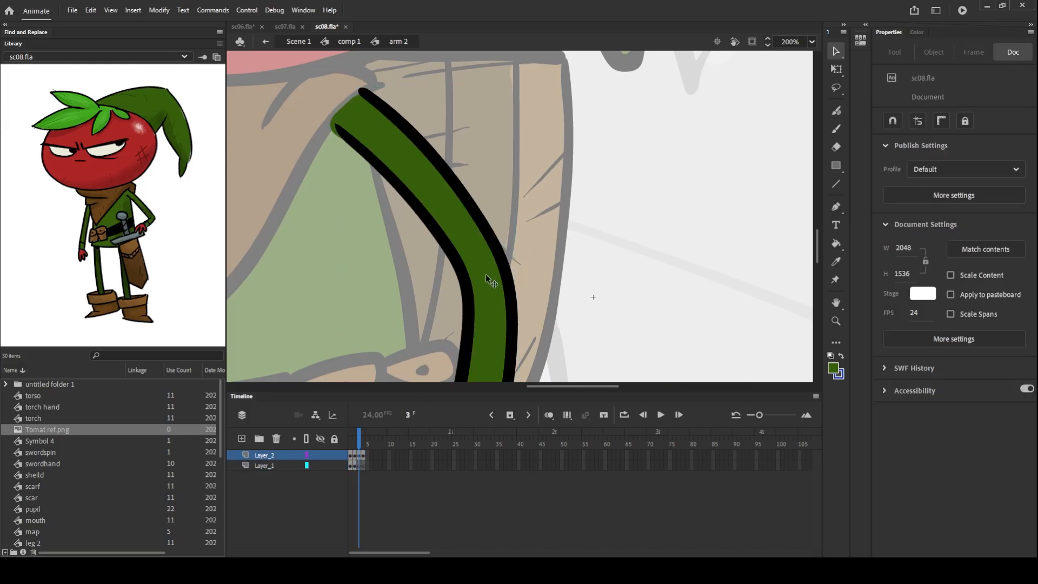
left_click(489, 277)
key("ctrl+x")
left_click(356, 465)
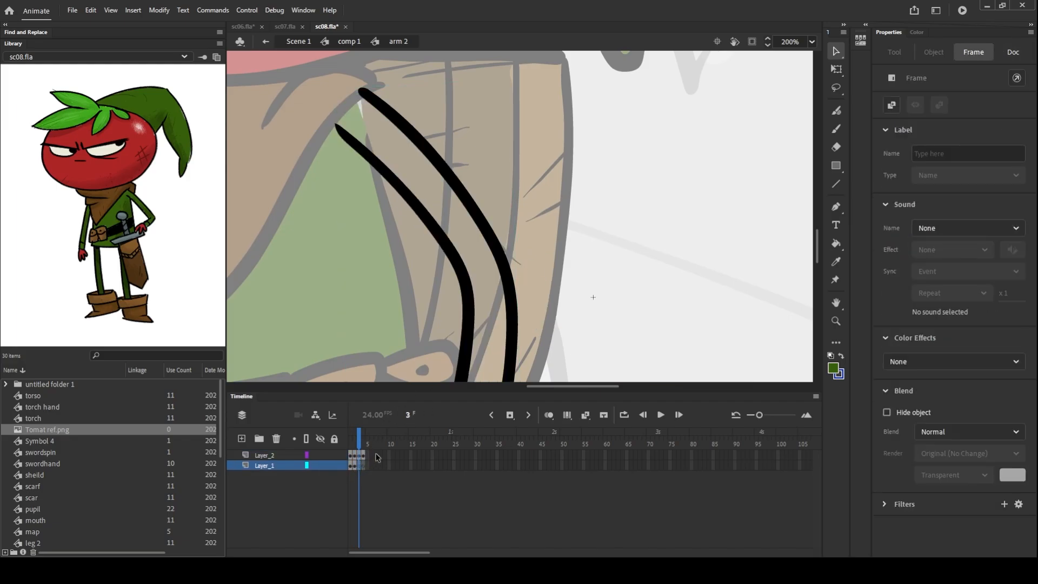
key("ctrl+shift+v")
Step: Move the green fill of the bent arm on frame 4 from Layer_2 to Layer_1, keeping it in place
left_click(363, 442)
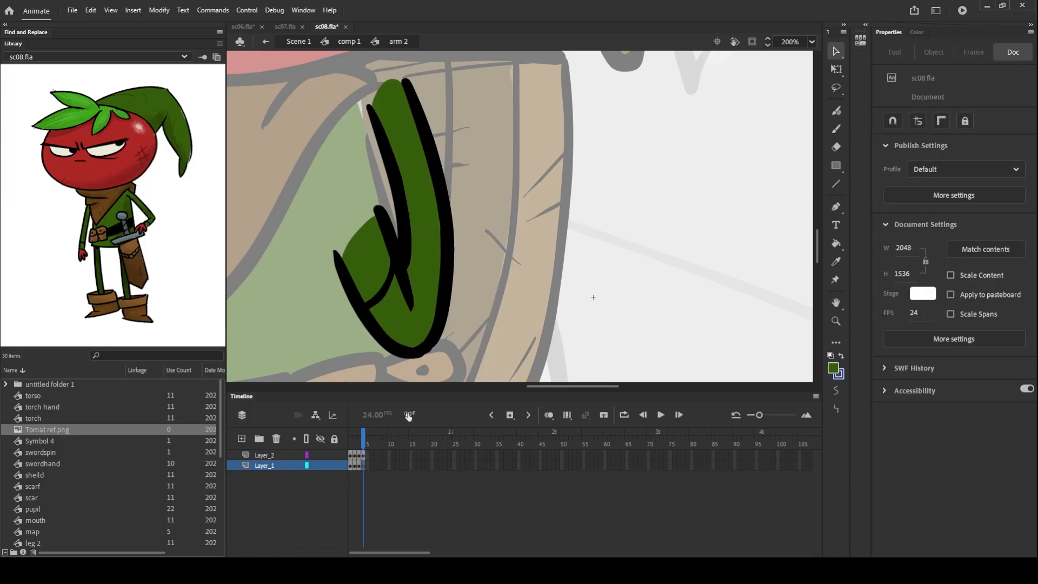
left_click(425, 263)
key("ctrl+x")
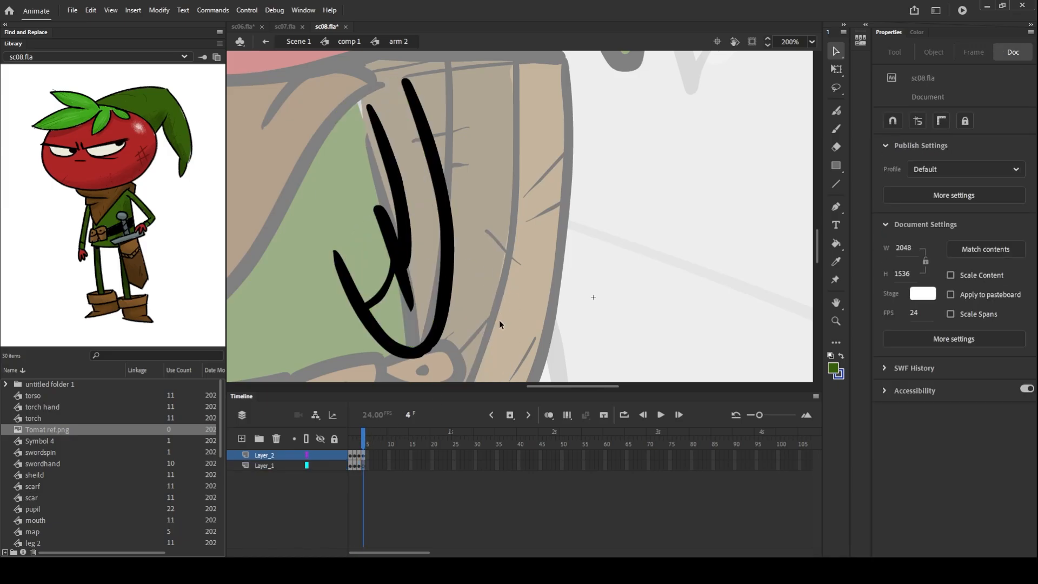
left_click(357, 465)
key("ctrl+shift+v")
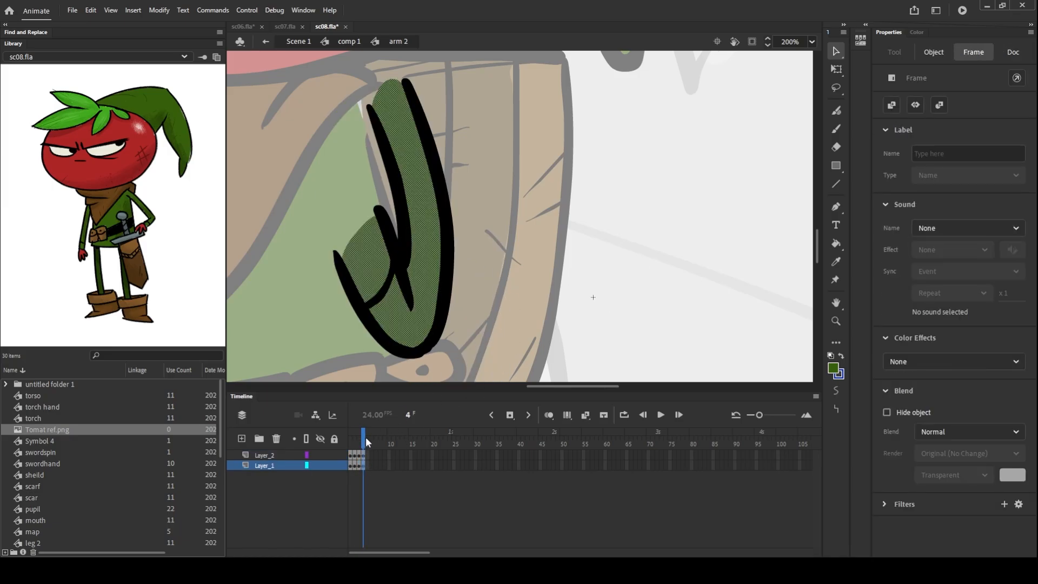
Step: Scrub back to frame 3 and toggle the visibility of each layer to check the separated outline and fill
mouse_move(364, 440)
left_mouse_down()
mouse_move(350, 438)
mouse_move(362, 443)
left_mouse_up()
key("ctrl+minus")
left_click(323, 465)
left_click(320, 464)
left_click(320, 455)
left_click(320, 454)
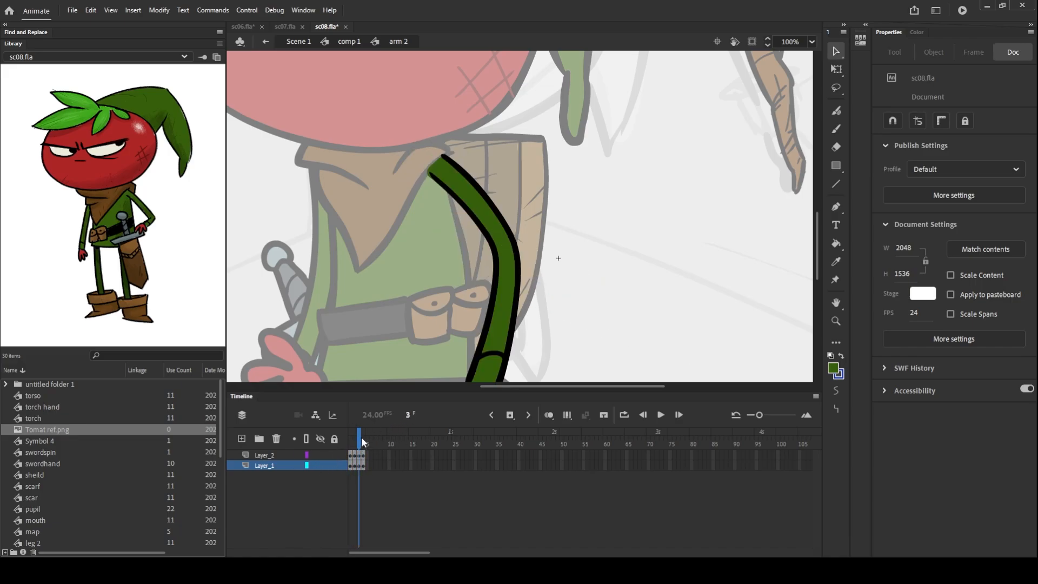
Step: Reshape the upper end of the green arm fill on frame 3 so it meets the scarf between the outlines
left_click(476, 199)
key("ctrl+=")
scroll(653, 112, "up", 5)
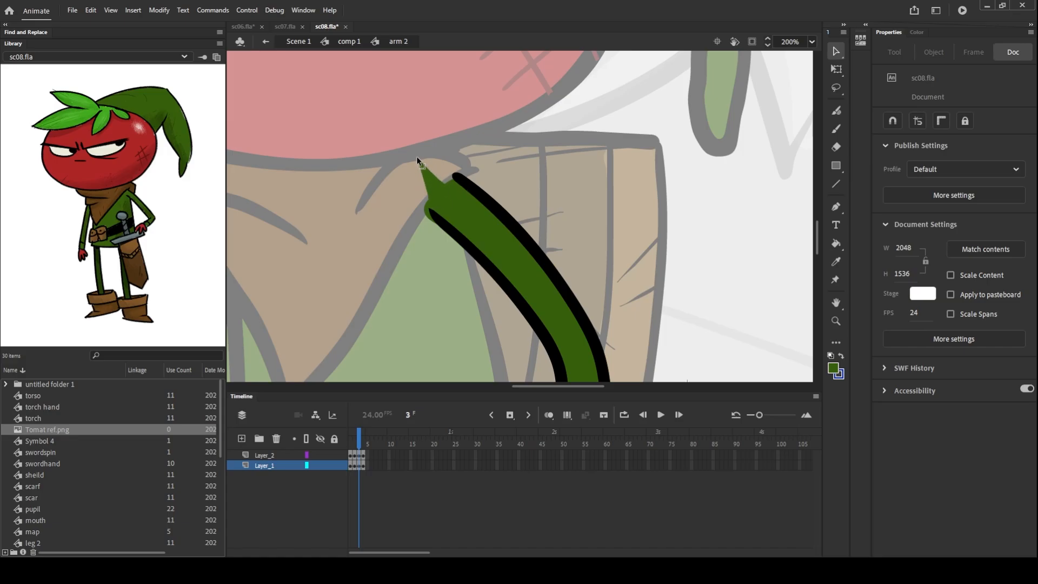
left_click_drag(417, 157, 380, 154)
left_click_drag(441, 180, 354, 213)
left_click_drag(434, 181, 457, 176)
key("ctrl+equal")
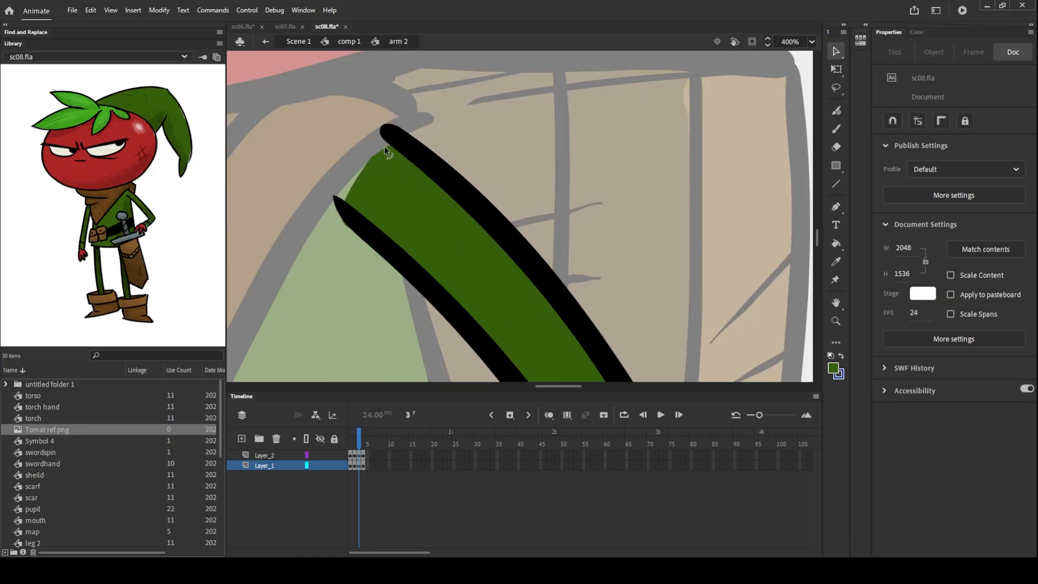
Step: Return to comp 1 and examine how the arm joins the shoulder and scarf
left_click(354, 43)
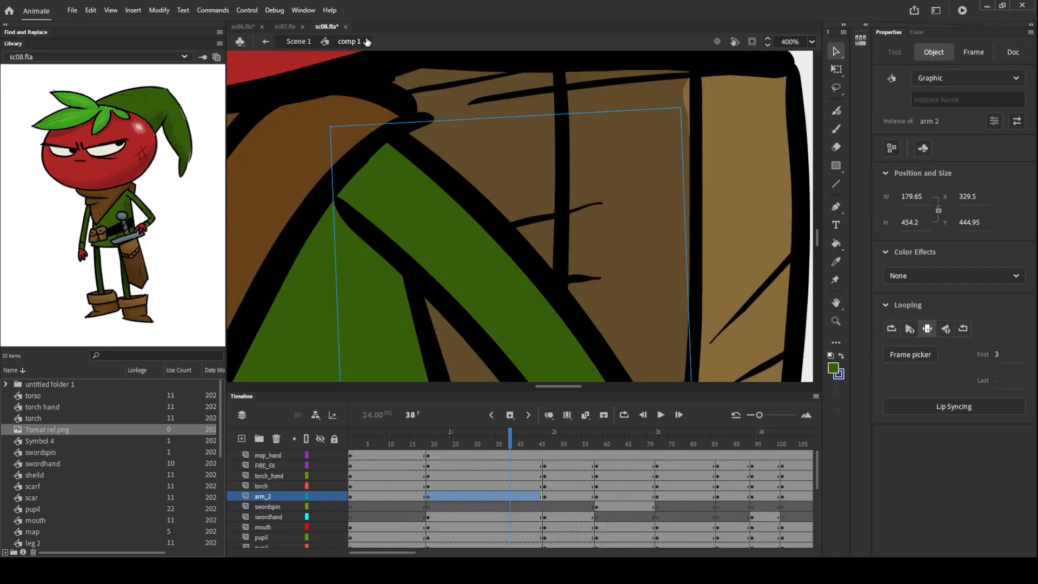
left_click(680, 229)
key("ctrl+minus")
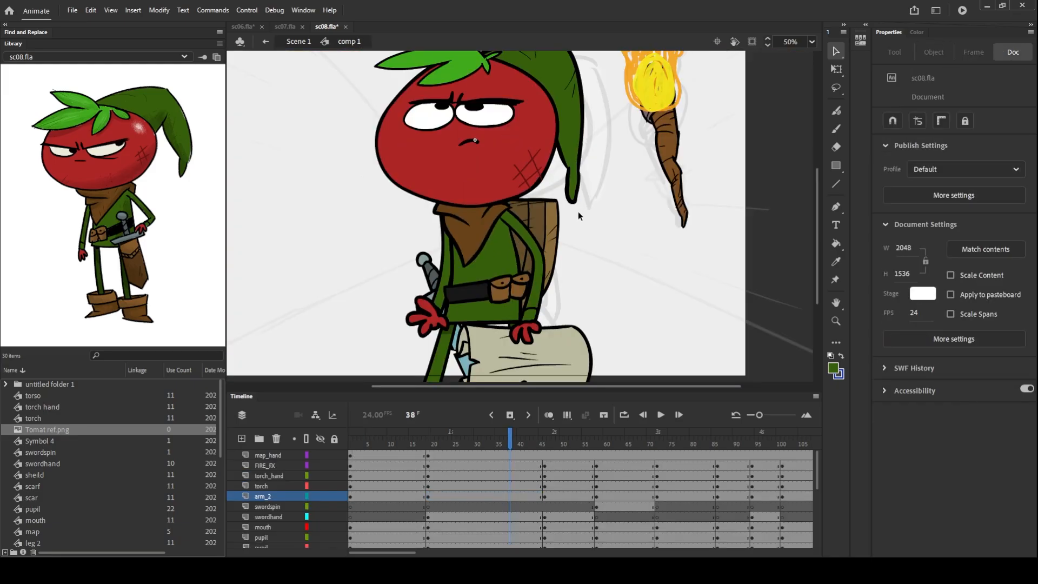
key("ctrl+minus")
key("ctrl+equal")
key("ctrl+equal")
left_click_drag(669, 276, 553, 167)
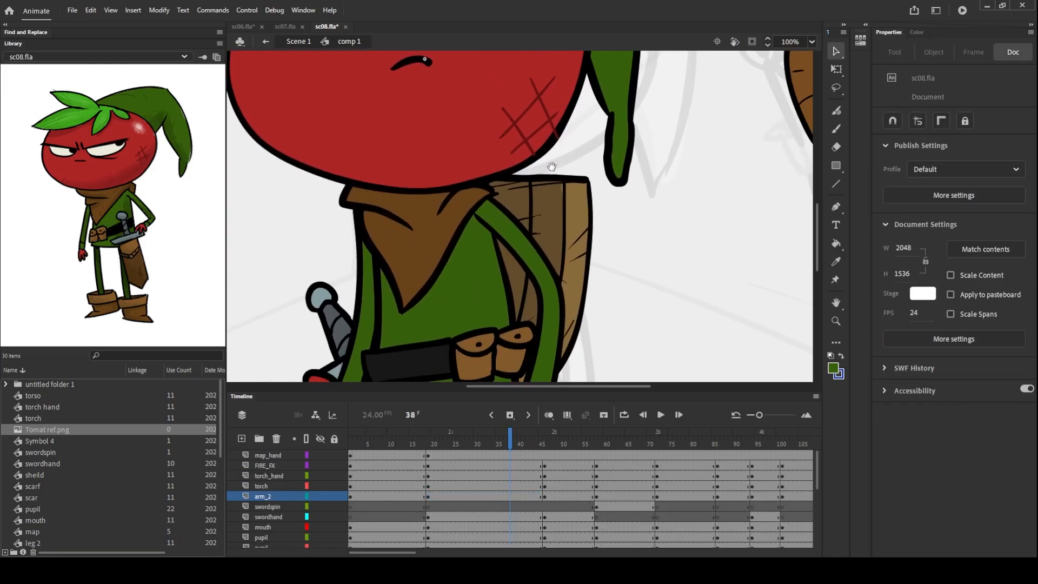
Step: Reopen the arm 2 symbol and enter its black outline group for editing near the shoulder
left_click(484, 224)
key("ctrl+equal")
left_click_drag(498, 129, 456, 220)
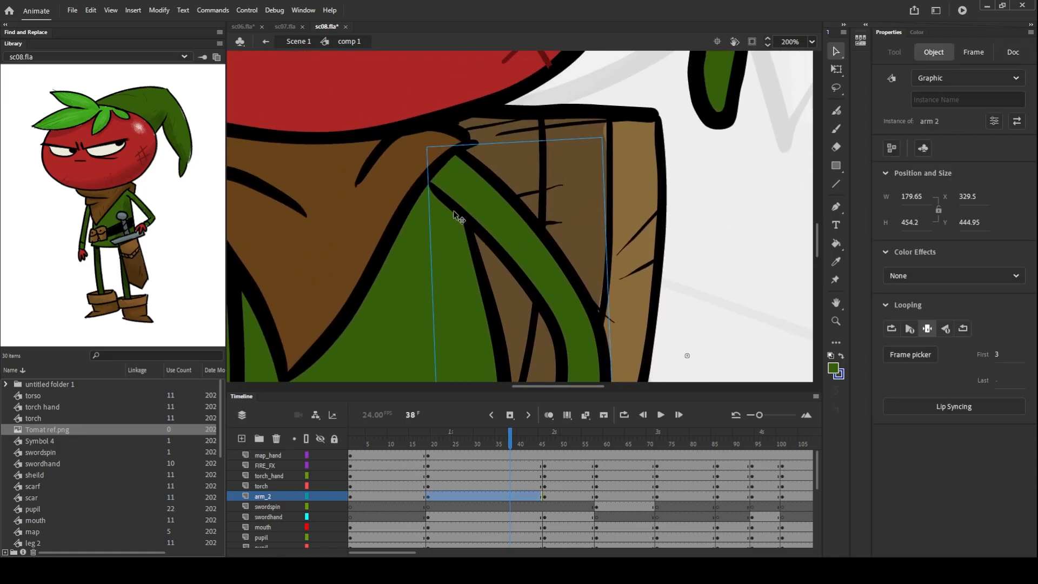
double_click(458, 215)
left_click(457, 211)
double_click(457, 211)
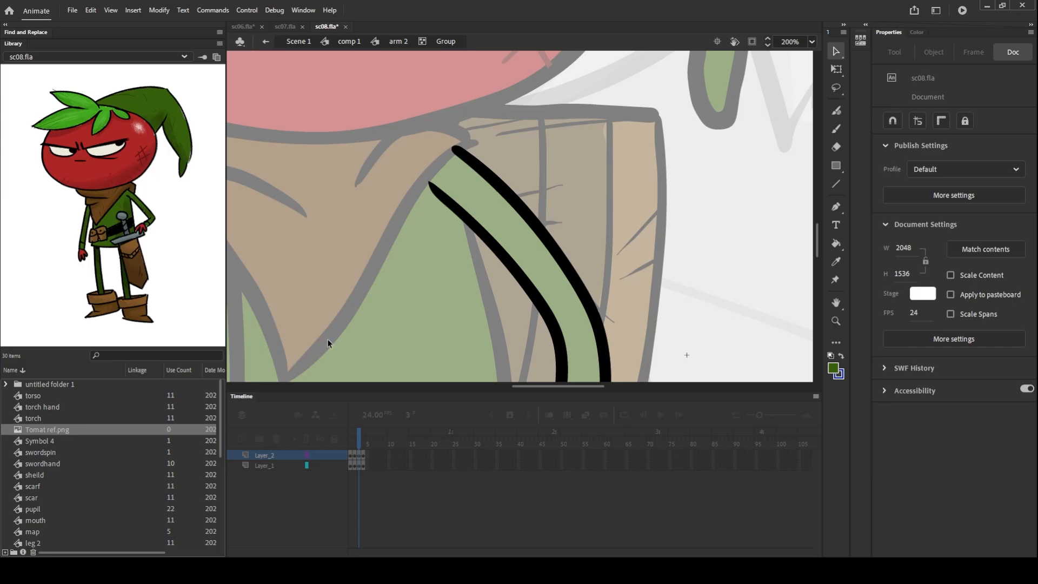
key("ctrl+=")
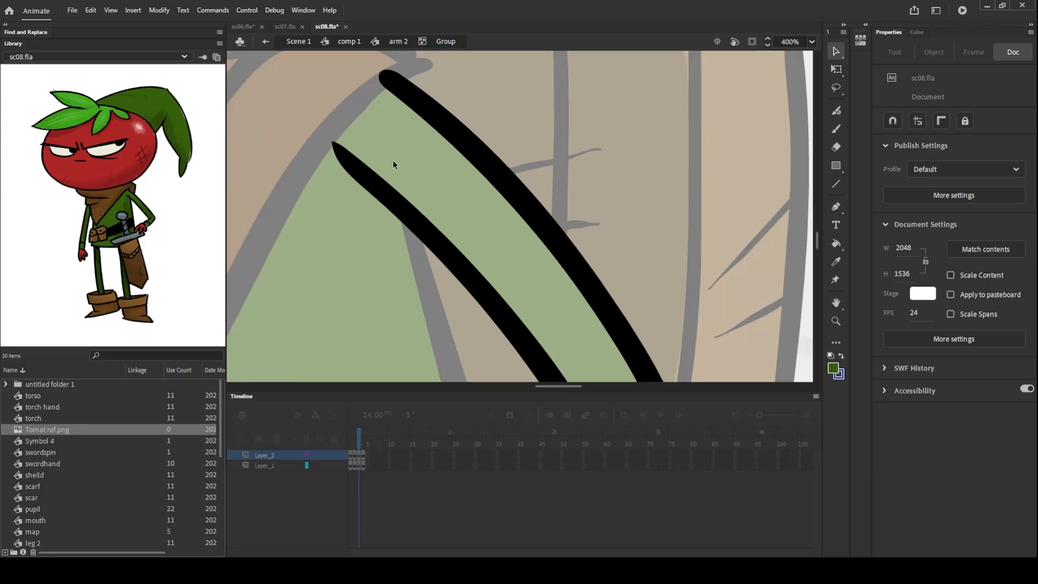
Step: Pull the upper tip of the arm's inner outline away from the scarf edge and smooth its curve
left_click_drag(393, 160, 440, 201)
left_click(444, 225)
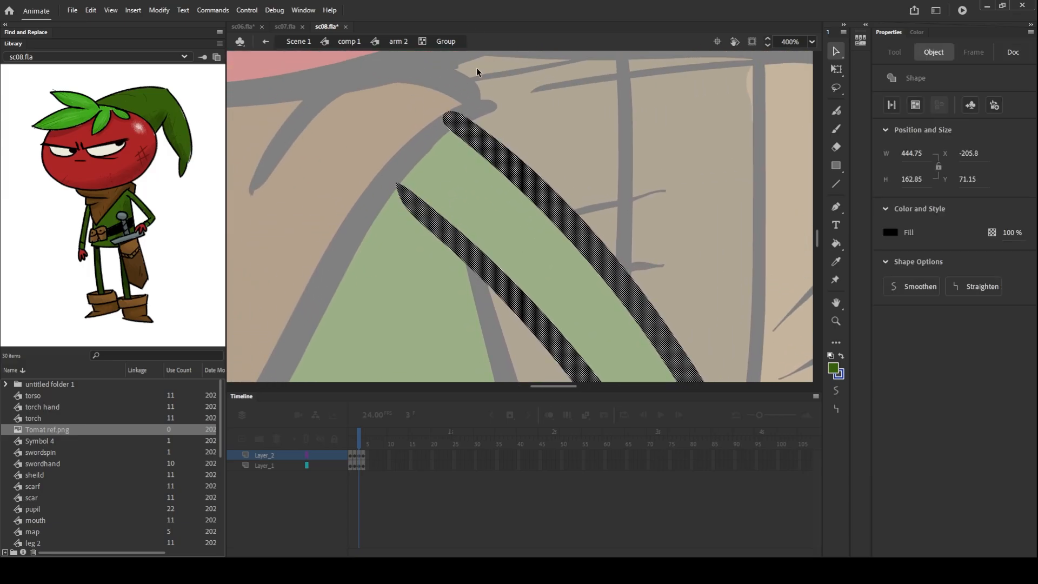
left_click(384, 201)
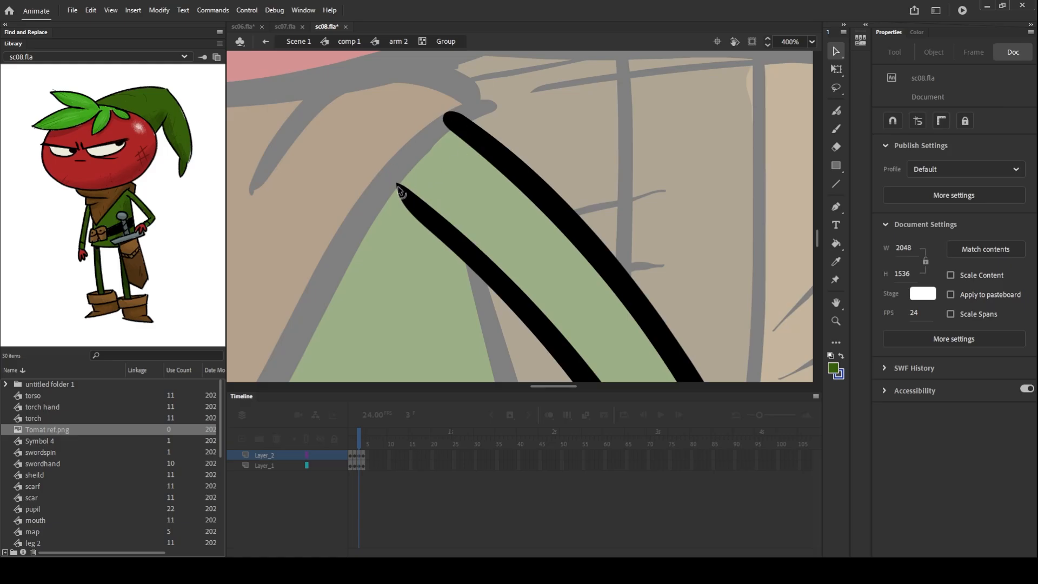
mouse_move(399, 188)
left_mouse_down()
mouse_move(395, 164)
mouse_move(404, 162)
left_mouse_up()
left_click_drag(413, 198, 402, 194)
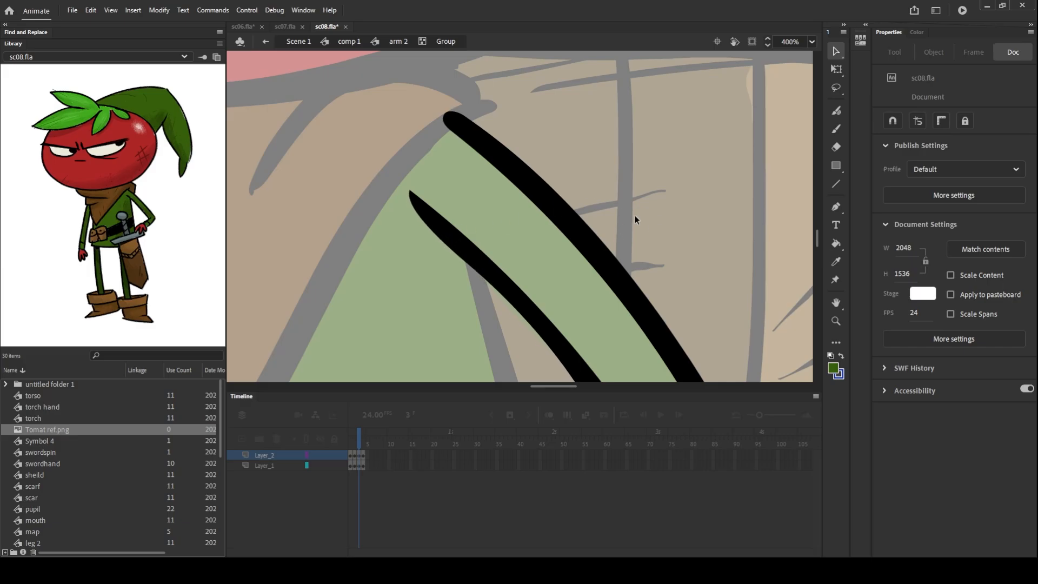
Step: Return to arm 2 and tuck the protruding corner of the green fill behind the inner outline
left_click(400, 42)
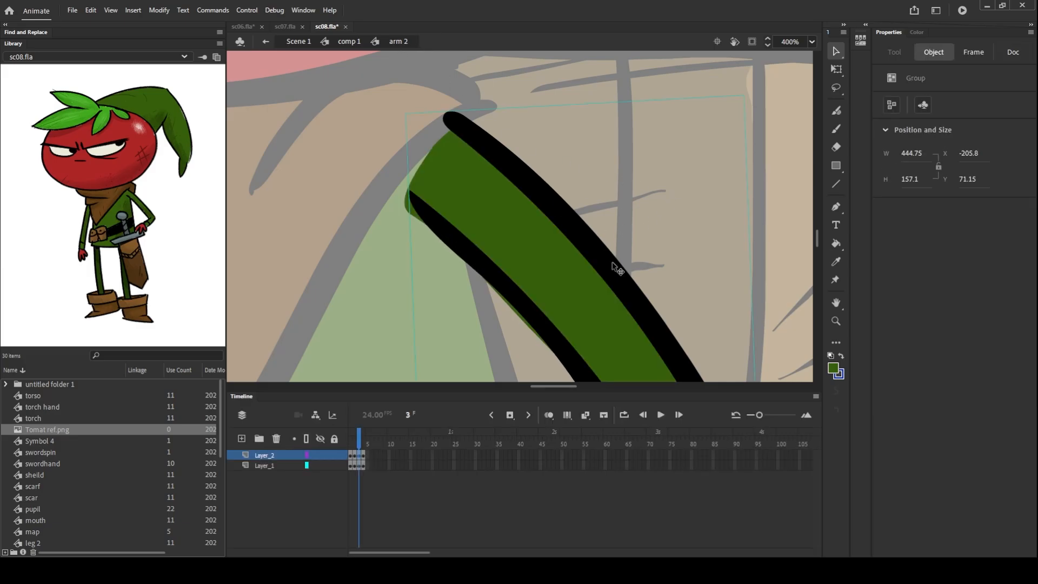
left_click(407, 208)
key("ctrl+minus")
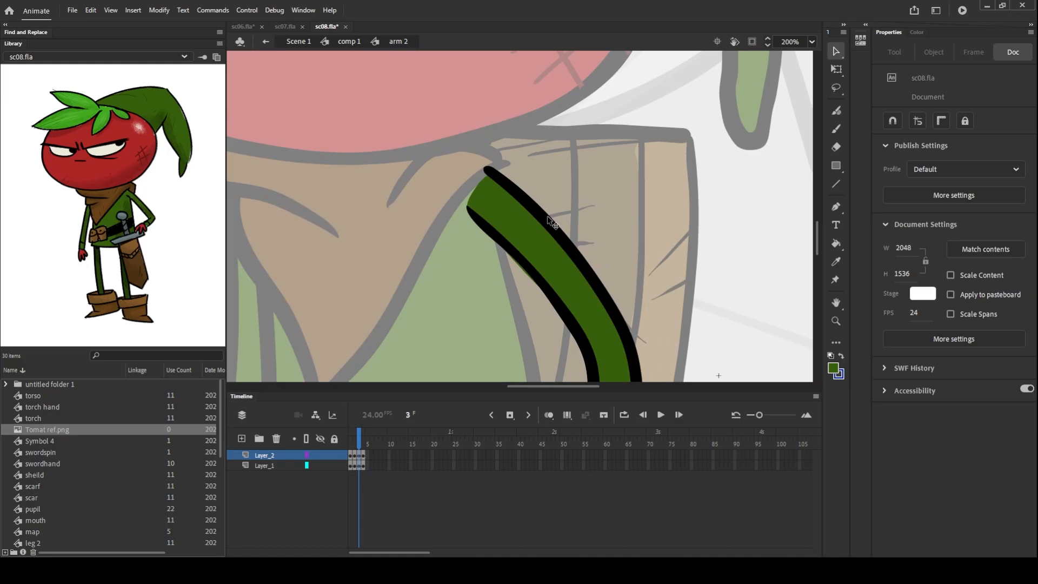
Step: Go back to comp 1 and show the character with the corrected arm in view
left_click(357, 42)
left_click(667, 284)
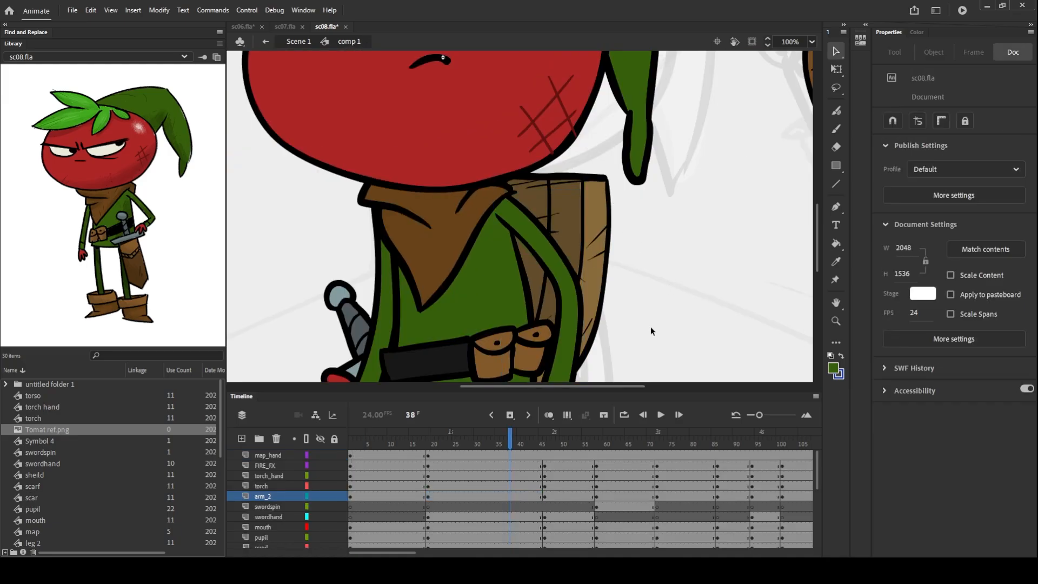
key("ctrl+minus")
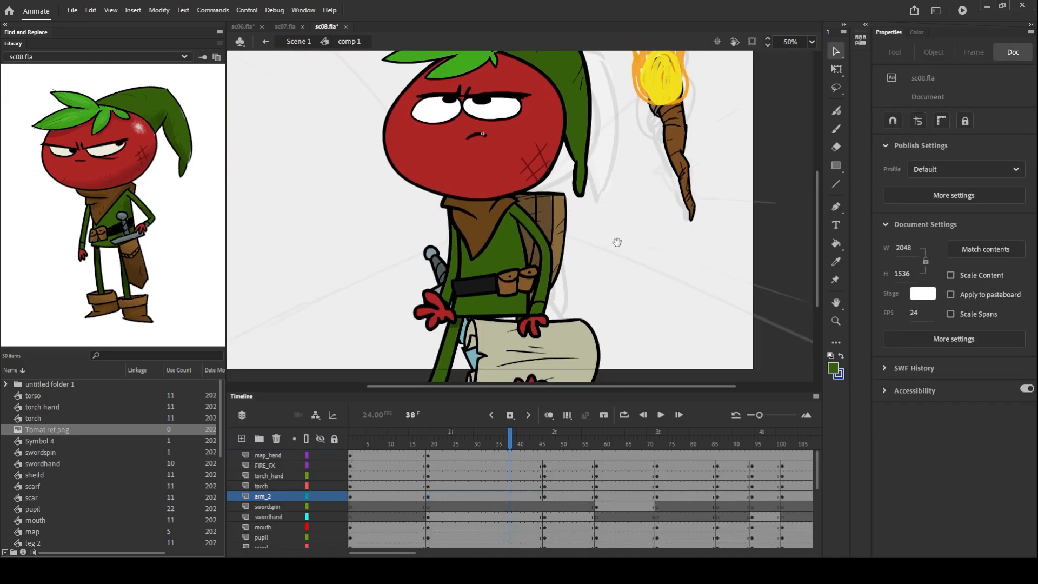
Step: Open the swordhand symbol from comp 1 and add a blank keyframe at frame 4 of Layer_2
left_click_drag(619, 238, 649, 227)
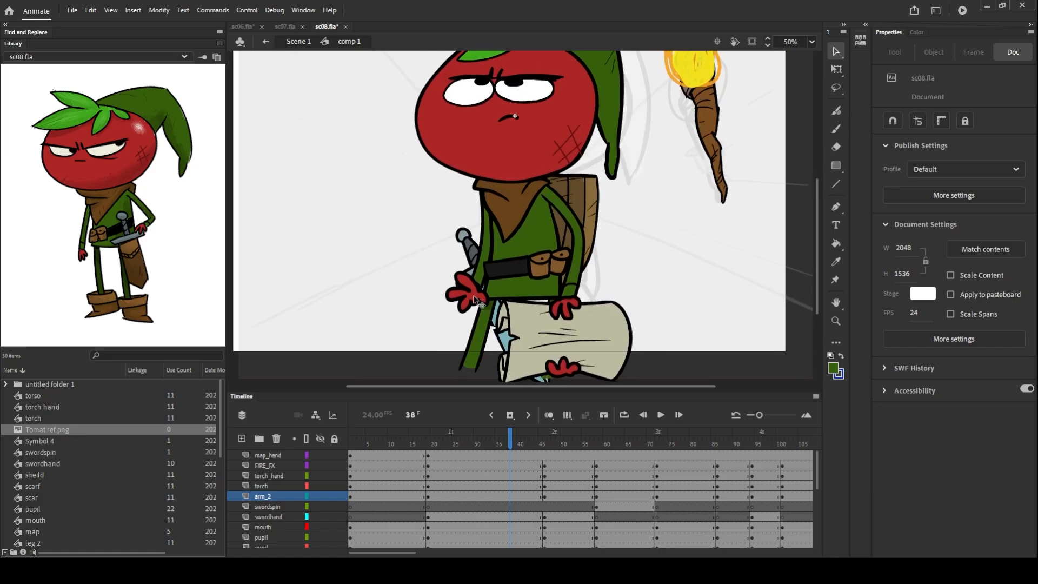
left_click(487, 292)
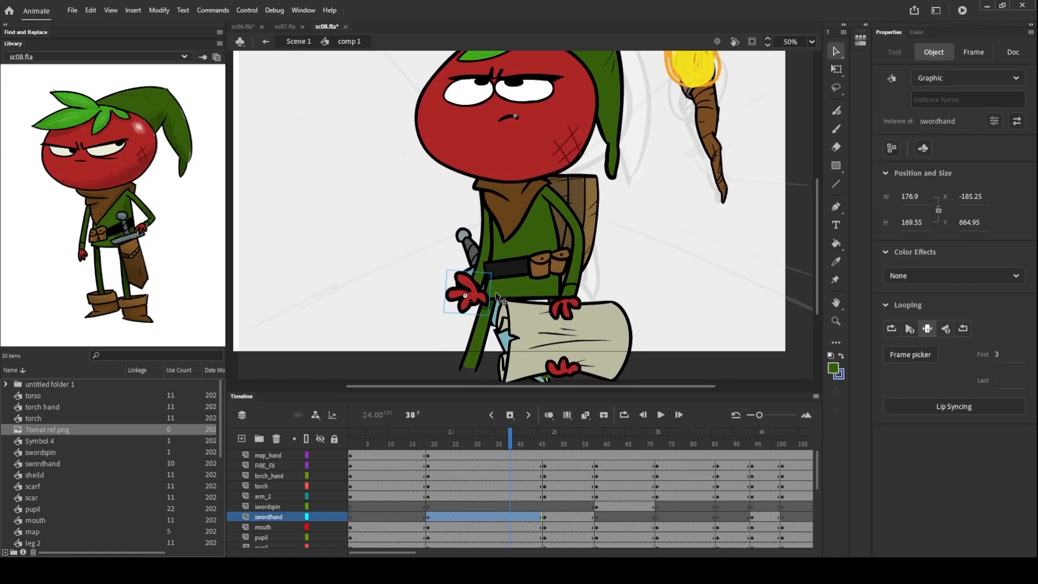
double_click(475, 297)
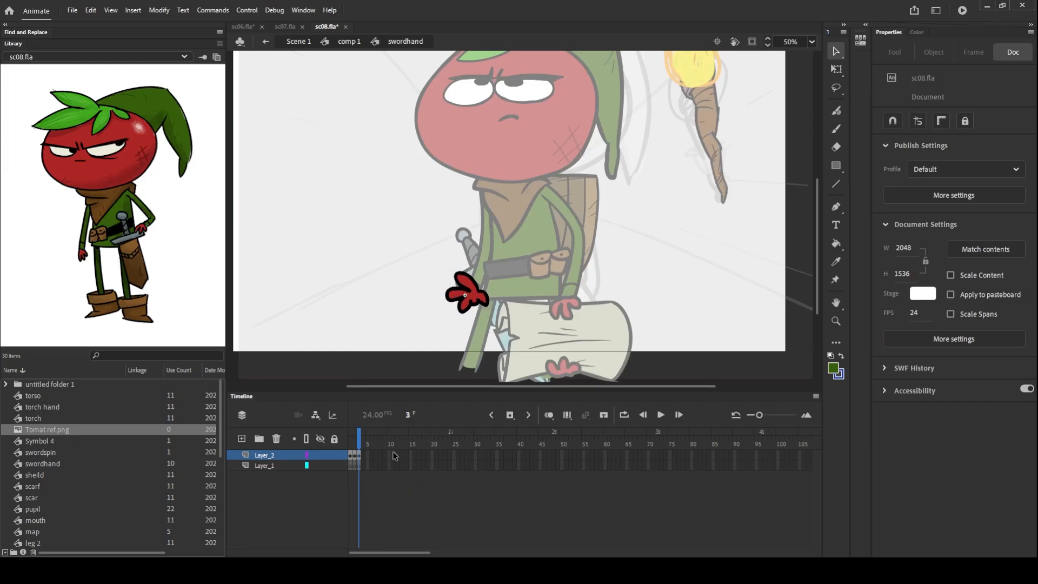
mouse_move(359, 446)
left_mouse_down()
mouse_move(350, 449)
mouse_move(359, 449)
left_mouse_up()
left_click(364, 457)
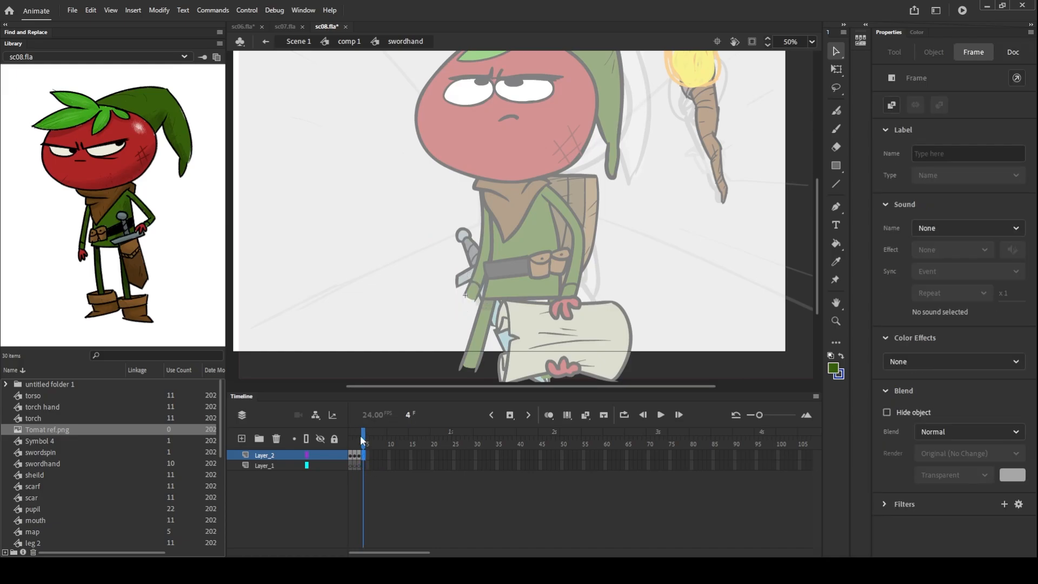
left_click_drag(361, 437, 364, 440)
left_click(362, 455)
Step: Pick black as the fill colour and try Classic Brush strokes at size 6 near the empty wrist, undoing each one
key("ctrl+equal")
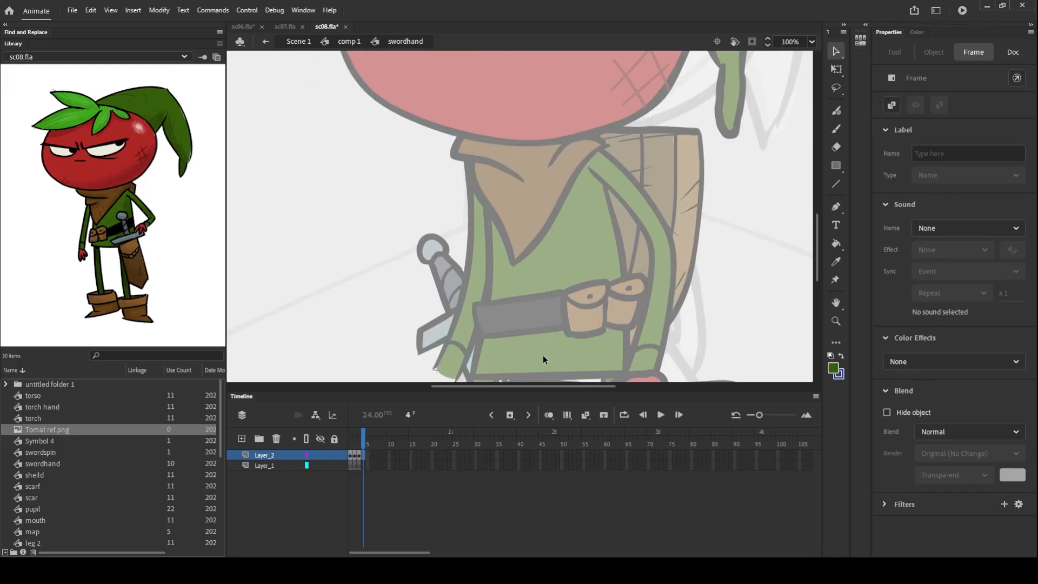
left_click_drag(543, 355, 545, 258)
left_click(834, 368)
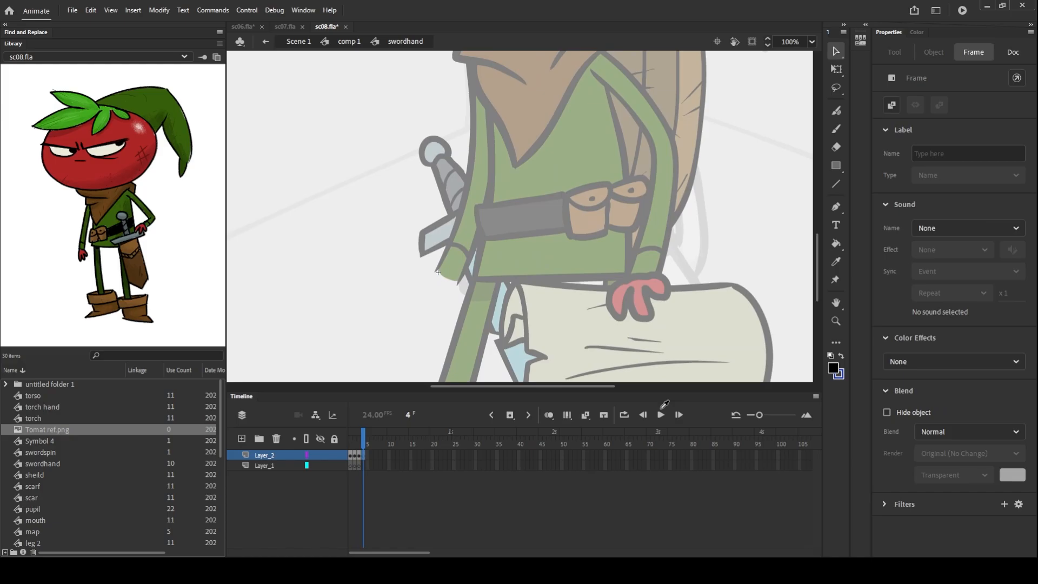
left_click(836, 129)
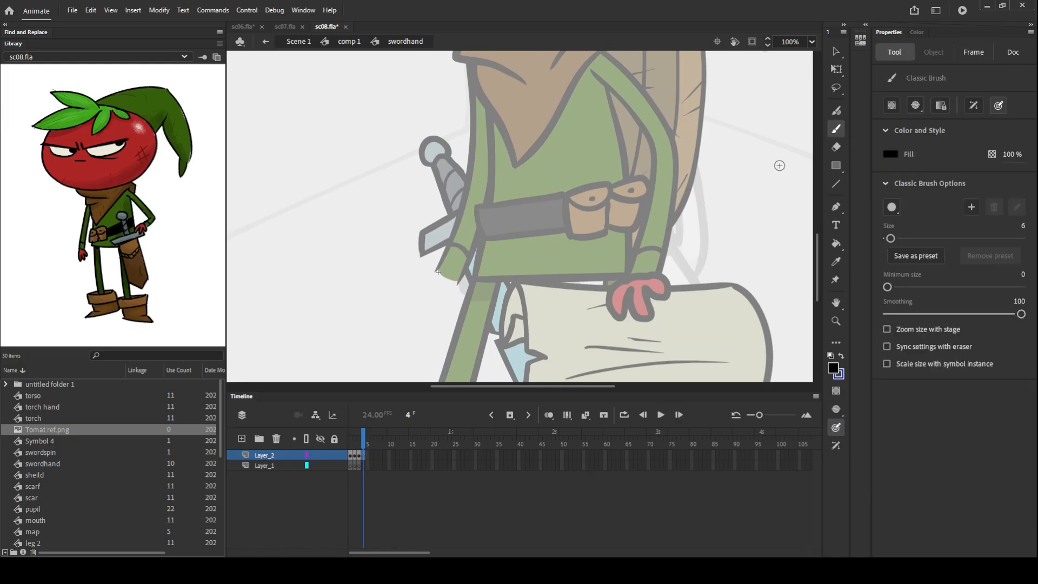
mouse_move(427, 263)
left_mouse_down()
mouse_move(387, 332)
mouse_move(449, 246)
left_mouse_up()
key("ctrl+z")
mouse_move(395, 291)
left_mouse_down()
mouse_move(390, 317)
mouse_move(359, 306)
mouse_move(448, 194)
mouse_move(371, 312)
left_mouse_up()
key("ctrl+z")
Step: Set the Classic Brush size to 8 and draw a test oval beside the sword
left_click_drag(891, 238, 892, 237)
mouse_move(419, 232)
left_mouse_down()
mouse_move(419, 312)
mouse_move(350, 338)
left_mouse_up()
key("ctrl+z")
mouse_move(359, 172)
left_mouse_down()
mouse_move(350, 173)
mouse_move(416, 222)
mouse_move(355, 171)
left_mouse_up()
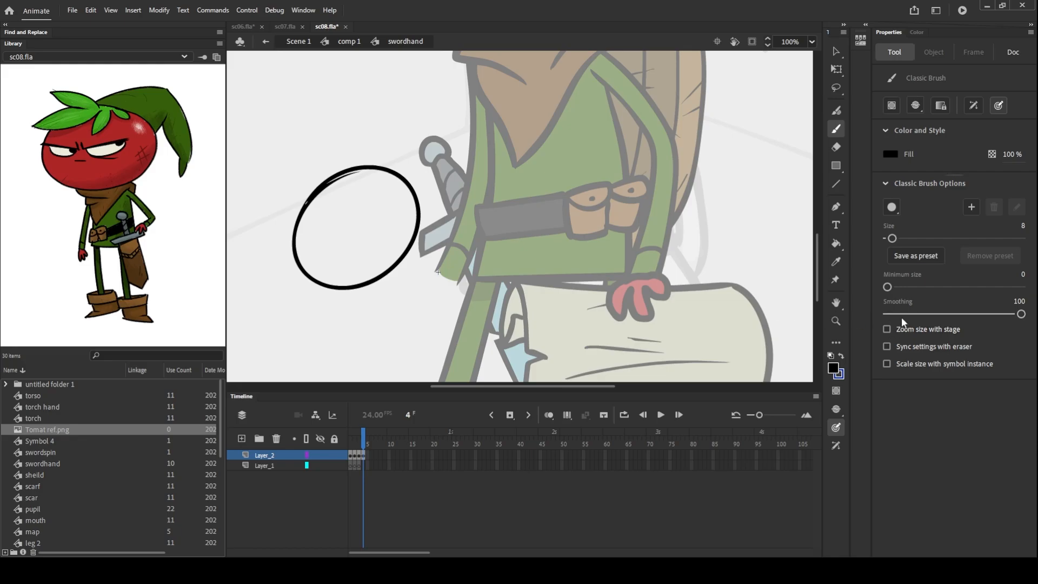
Step: Enable Zoom size with stage, try a test oval beside the character at 12% zoom, and undo it
left_click(887, 329)
key("ctrl+minus")
key("ctrl+minus")
key("ctrl+minus")
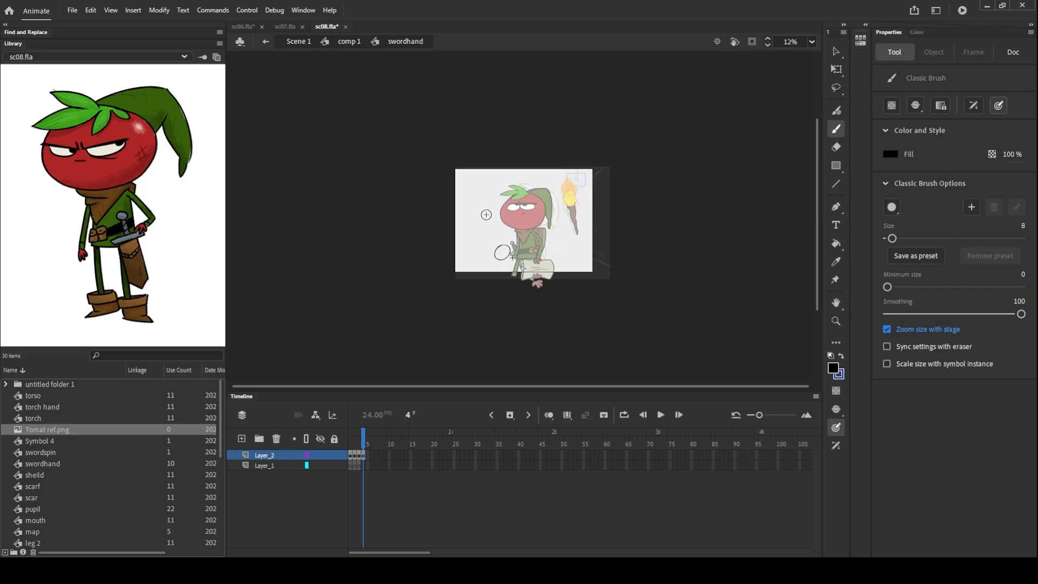
mouse_move(477, 222)
left_mouse_down()
mouse_move(491, 230)
mouse_move(476, 219)
left_mouse_up()
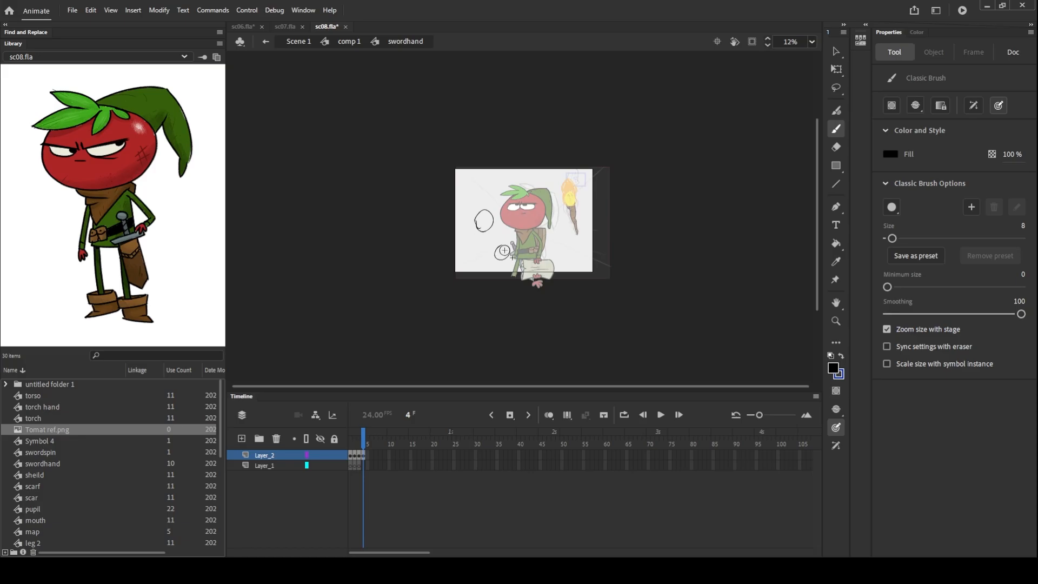
key("ctrl+z")
key("ctrl+equal")
key("ctrl+equal")
left_click_drag(642, 328, 638, 271)
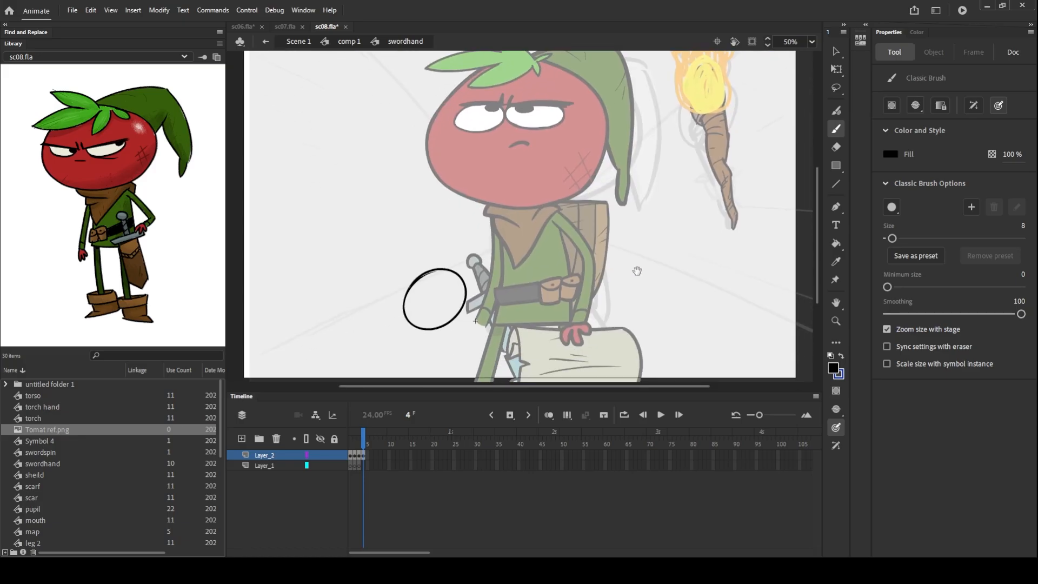
Step: Disable Zoom size with stage, paint a comparison oval at 12% zoom, and undo it
left_click(887, 328)
key("ctrl+minus")
key("ctrl+minus")
mouse_move(471, 200)
left_mouse_down()
mouse_move(467, 230)
mouse_move(494, 211)
mouse_move(463, 210)
left_mouse_up()
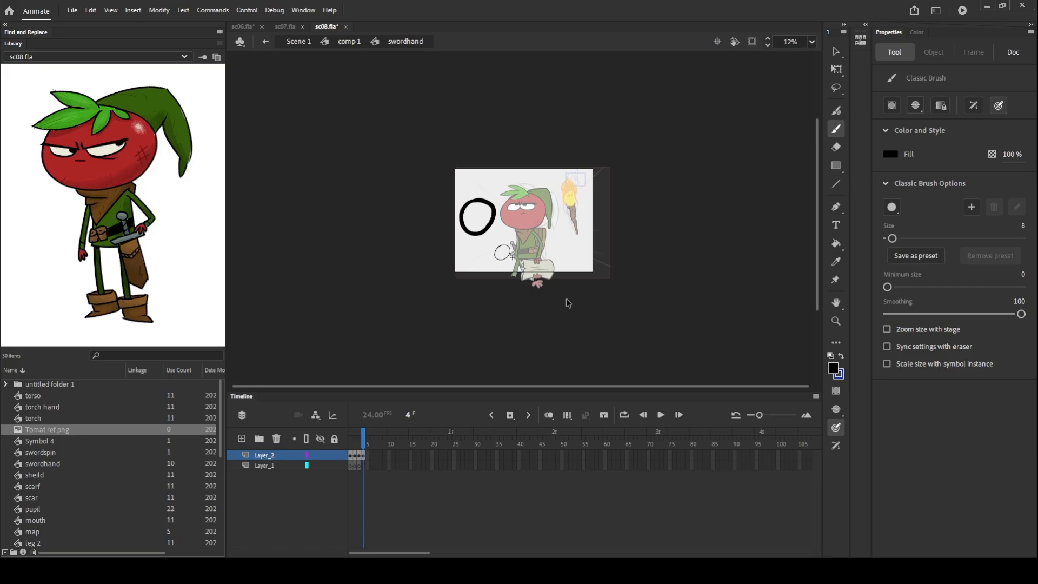
key("ctrl+z")
key("ctrl+equal")
key("ctrl+equal")
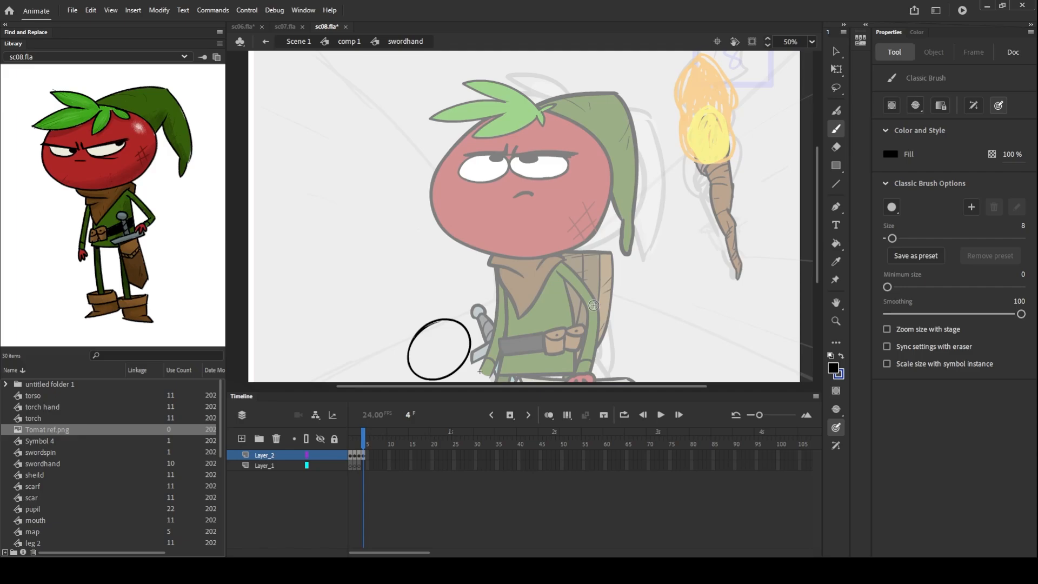
Step: Delete the remaining test oval beside the sword
left_click(887, 328)
left_click(836, 51)
left_click(471, 337)
key("Delete")
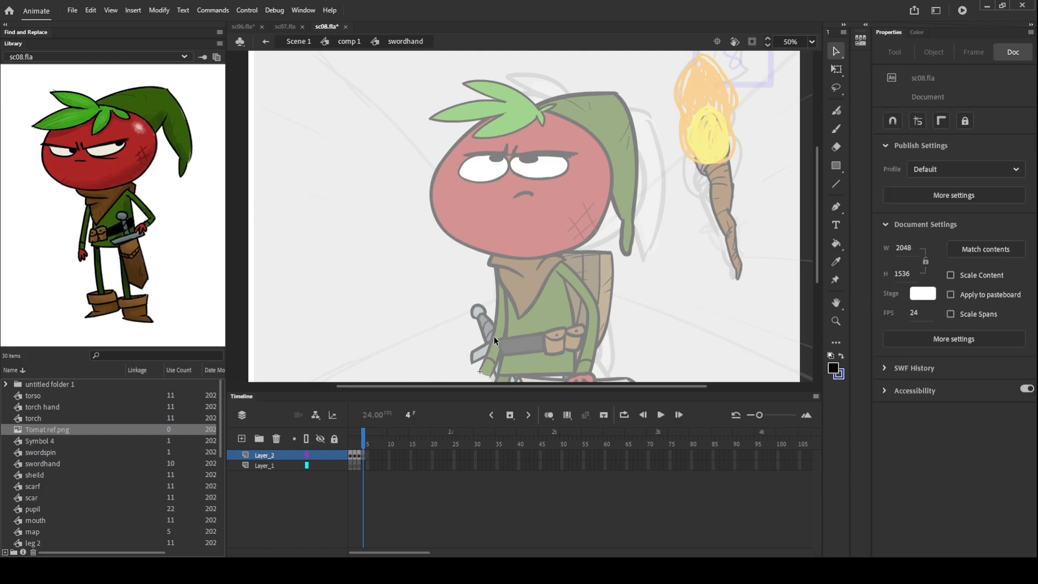
Step: Set the Classic Brush size to 12 and test strokes along the sword-side arm, undoing each one
scroll(529, 262, "down", 1)
key("b")
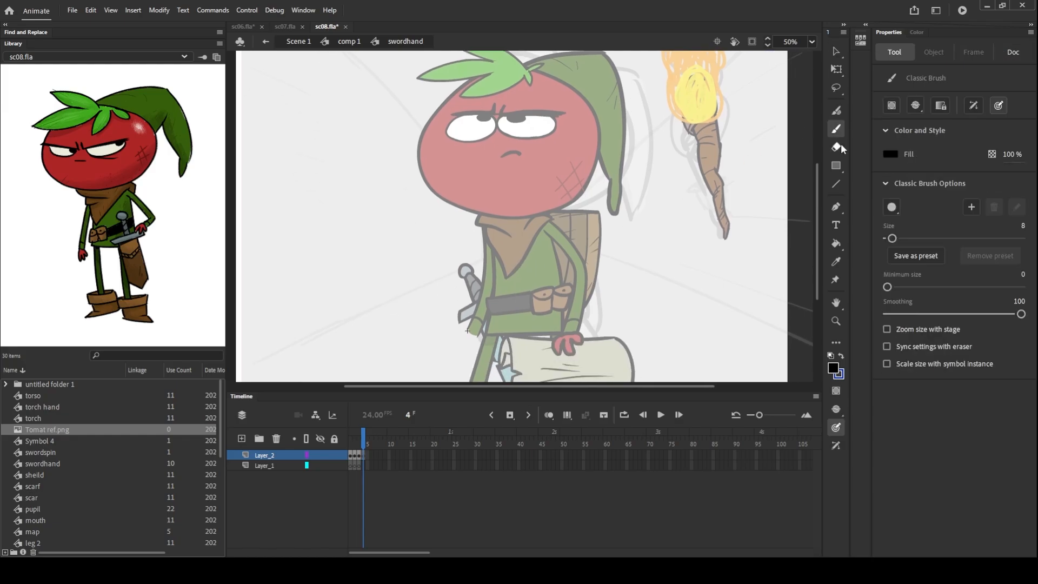
key("ctrl+equal")
scroll(453, 307, "down", 2)
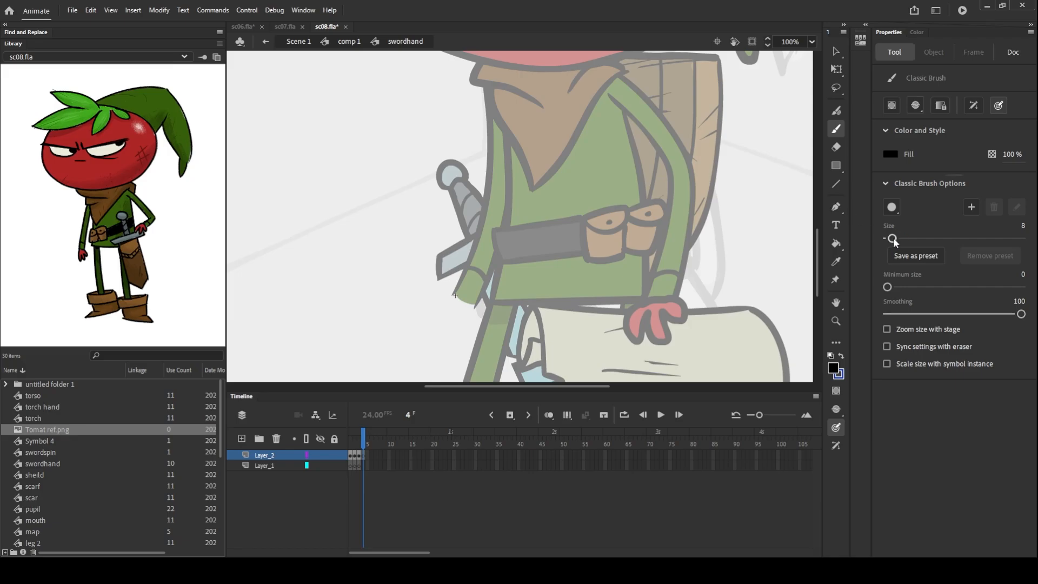
left_click_drag(893, 238, 895, 238)
mouse_move(394, 237)
left_mouse_down()
mouse_move(375, 258)
mouse_move(403, 292)
left_mouse_up()
key("ctrl+z")
left_click_drag(469, 102, 450, 241)
key("ctrl+z")
left_click_drag(483, 116, 457, 251)
key("ctrl+z")
Step: Draw the black outline of a relaxed, downward-hanging hand with separate fingers at the wrist, redoing any bad strokes
scroll(466, 264, "down", 1)
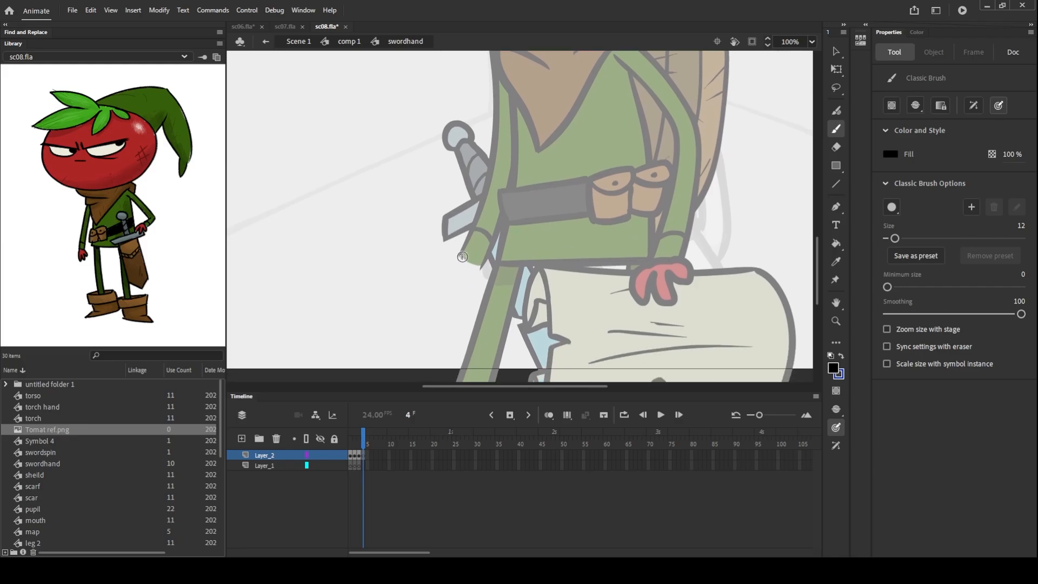
mouse_move(464, 266)
left_mouse_down()
mouse_move(458, 289)
mouse_move(452, 266)
mouse_move(459, 260)
mouse_move(437, 295)
mouse_move(446, 297)
mouse_move(438, 279)
mouse_move(447, 292)
left_mouse_up()
key("ctrl+z")
key("ctrl+z")
mouse_move(461, 257)
left_mouse_down()
mouse_move(479, 266)
mouse_move(463, 289)
mouse_move(484, 273)
mouse_move(479, 266)
mouse_move(477, 294)
mouse_move(463, 280)
mouse_move(478, 268)
mouse_move(463, 283)
mouse_move(476, 292)
mouse_move(479, 265)
left_mouse_up()
key("ctrl+z")
key("ctrl+z")
key("ctrl+z")
key("ctrl+z")
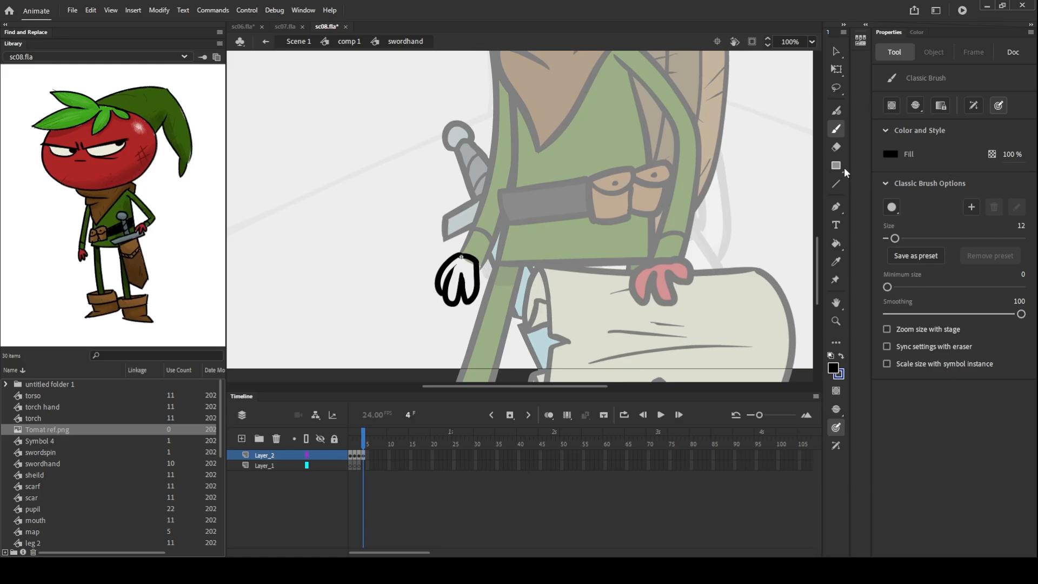
left_click(837, 52)
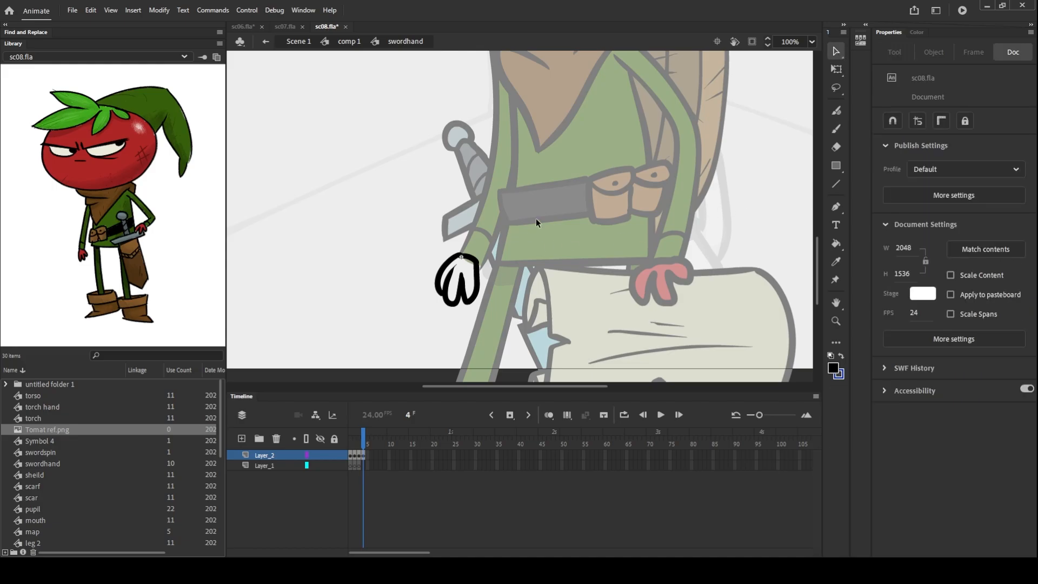
left_click_drag(536, 219, 429, 356)
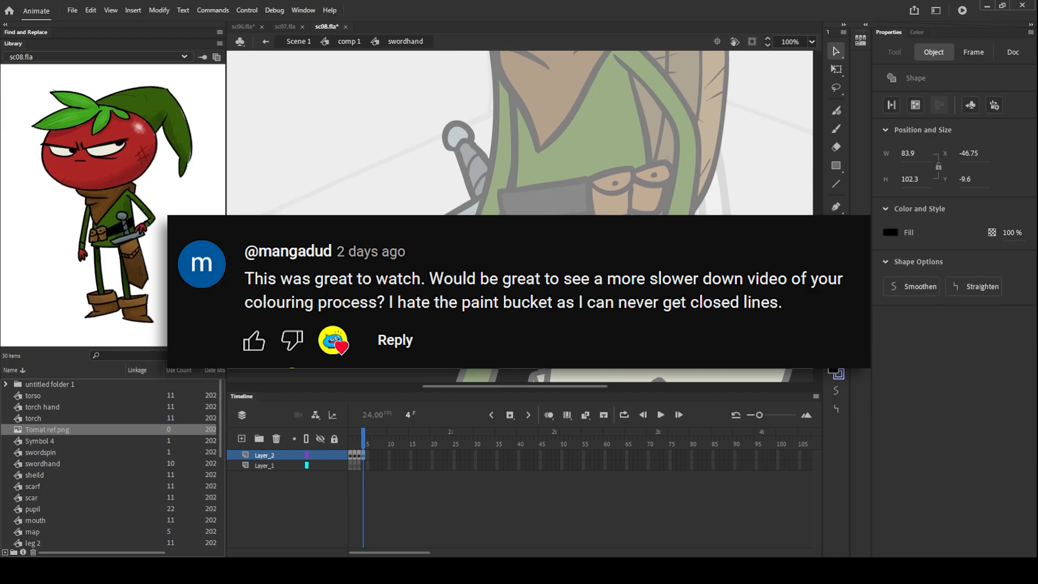
left_click(801, 147)
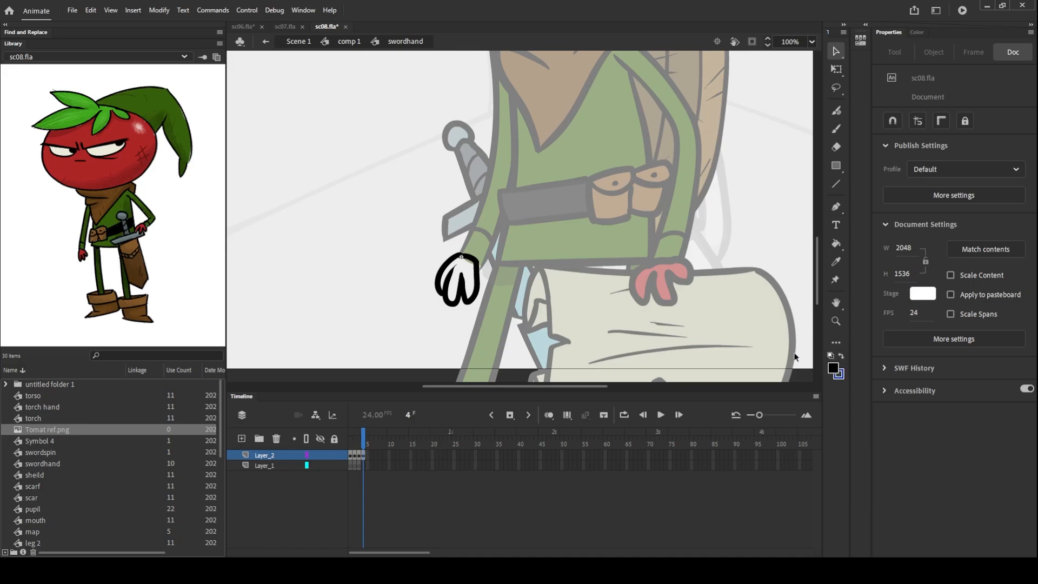
Step: Sample the red from the frame 3 hand and fill the new hand outline on frame 4 with the Paint Bucket
left_click(832, 364)
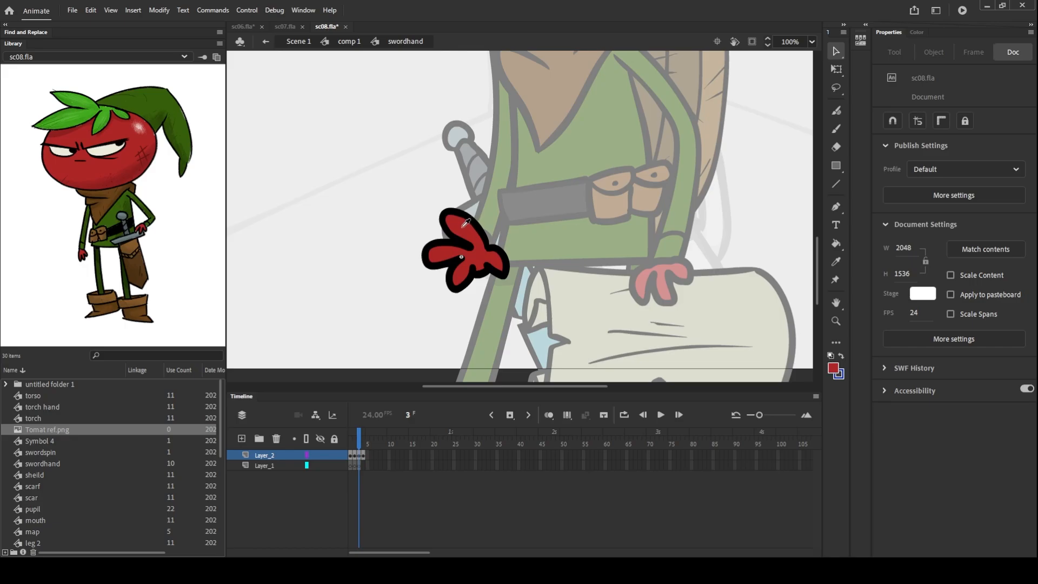
key(".")
left_click(836, 244)
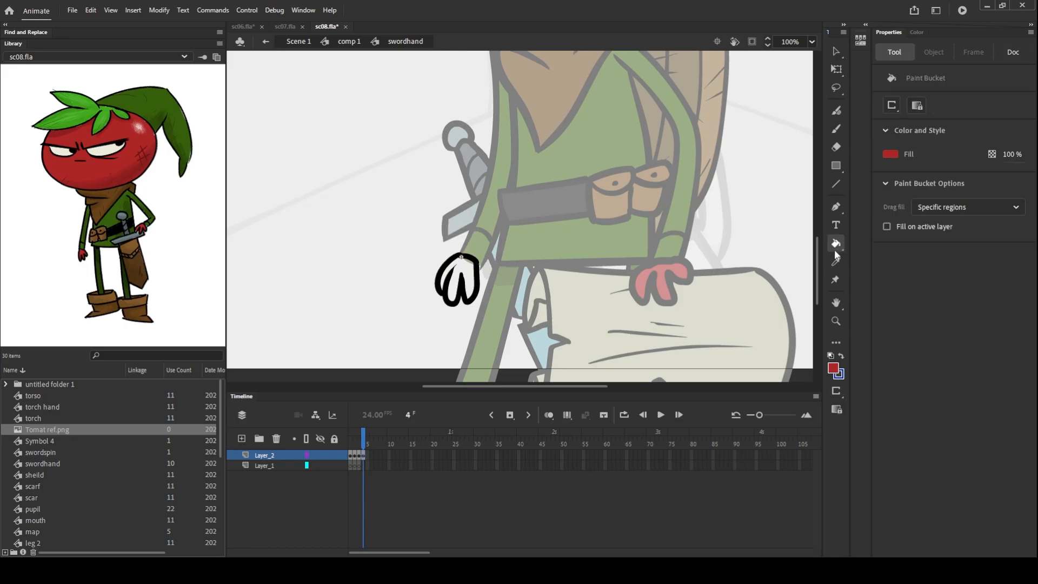
scroll(818, 261, "down", 2)
left_click(468, 246)
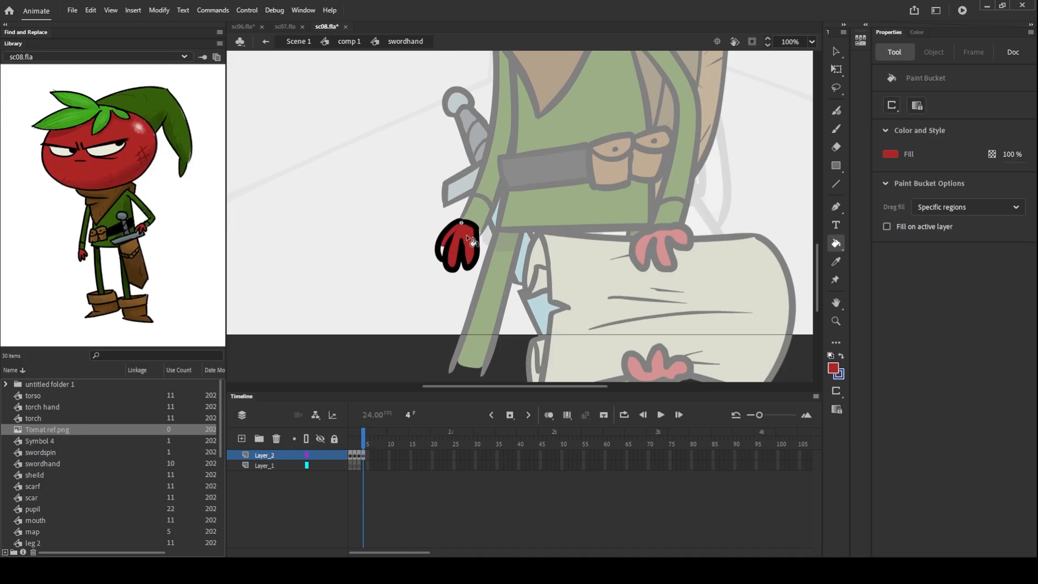
Step: Delete the hand's red fill and refill it using the Paint Bucket with Don't Close Gaps
left_click(836, 57)
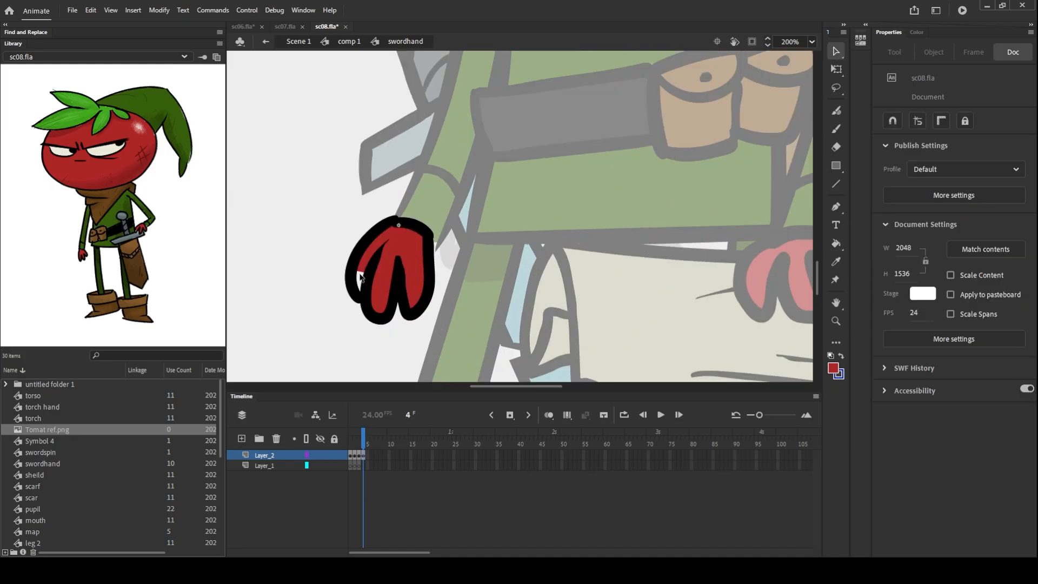
left_click(396, 273)
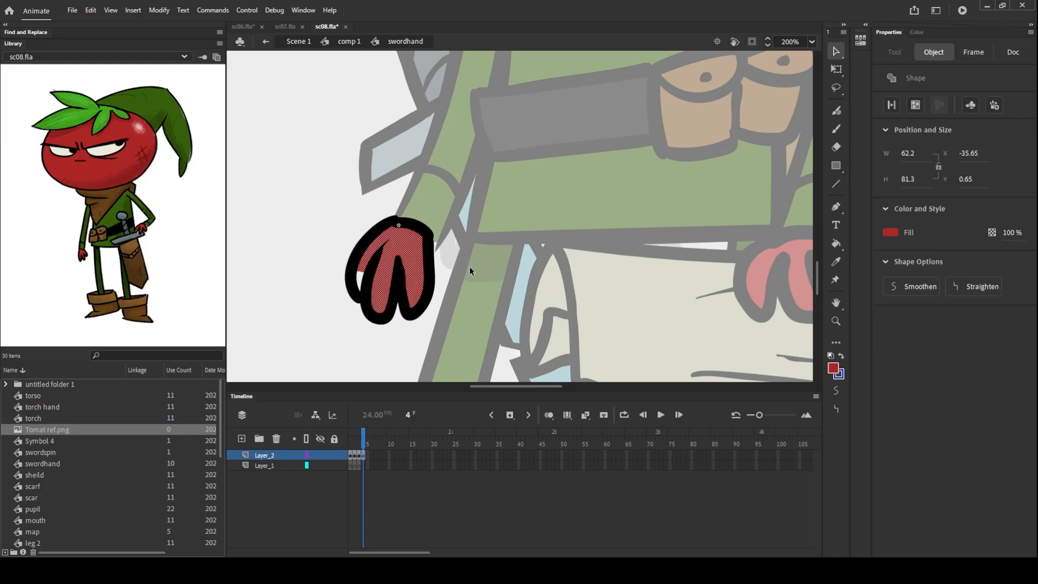
left_click(837, 244)
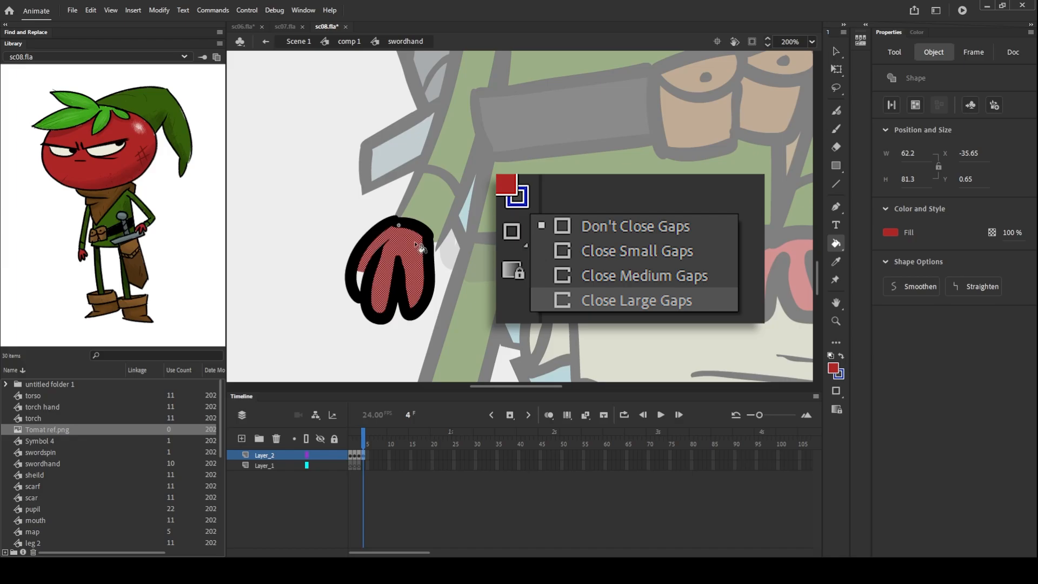
left_click(837, 52)
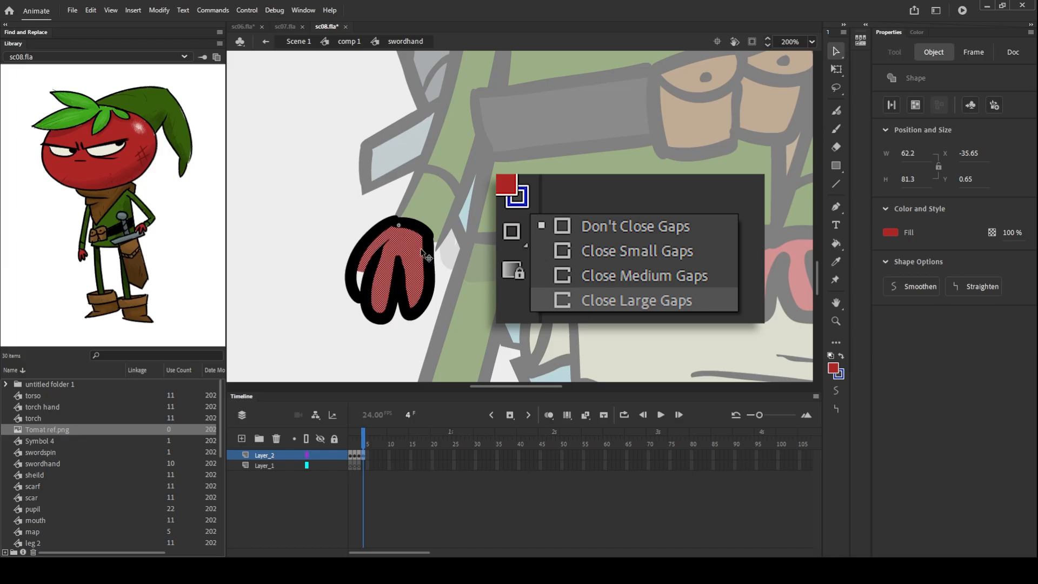
key("Delete")
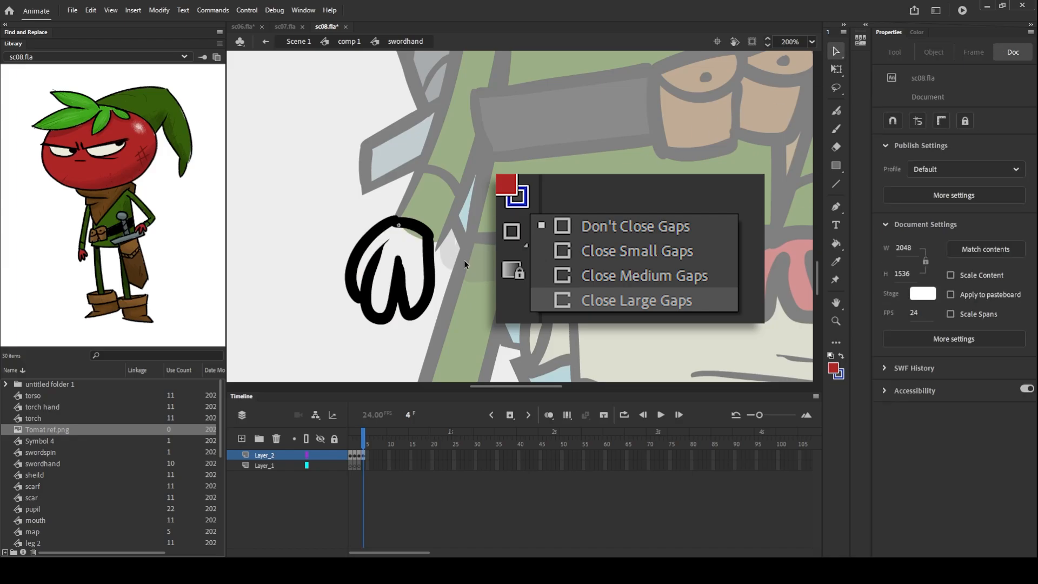
left_click(843, 251)
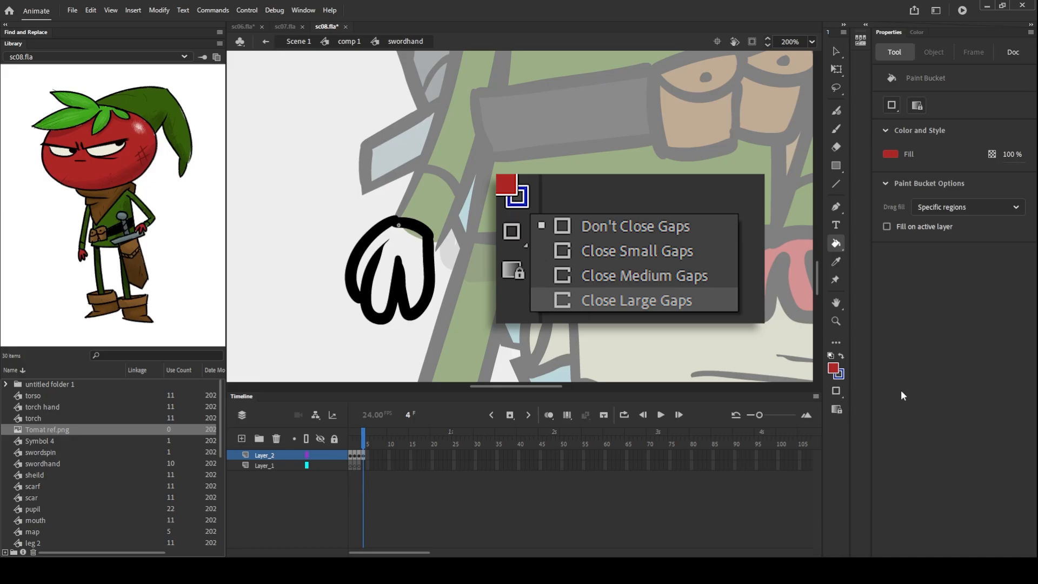
left_click(415, 258)
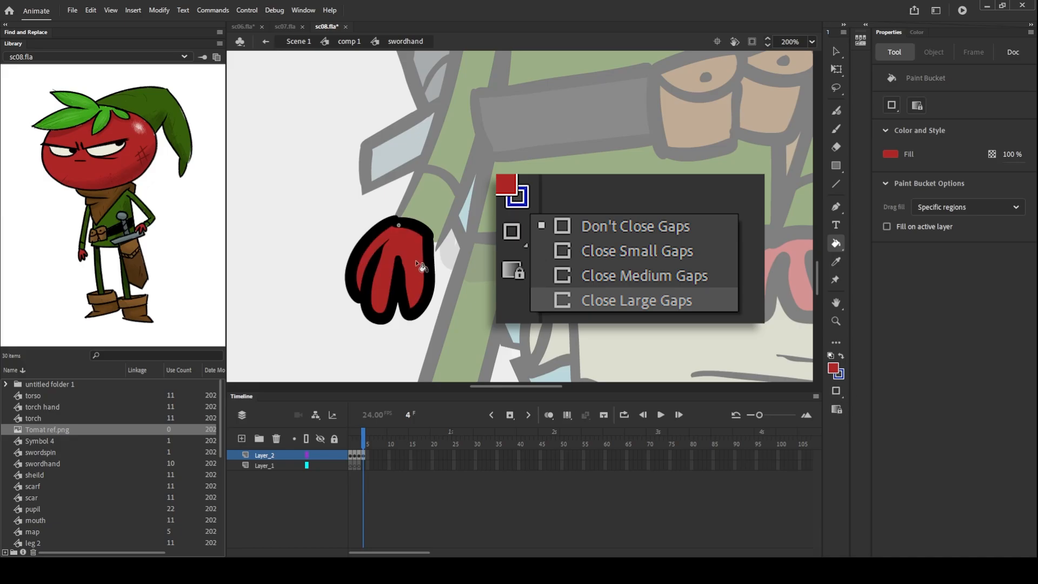
Step: Remove the red fill from the hand again and refill it using the Paint Bucket with gap closing enabled
left_click(836, 51)
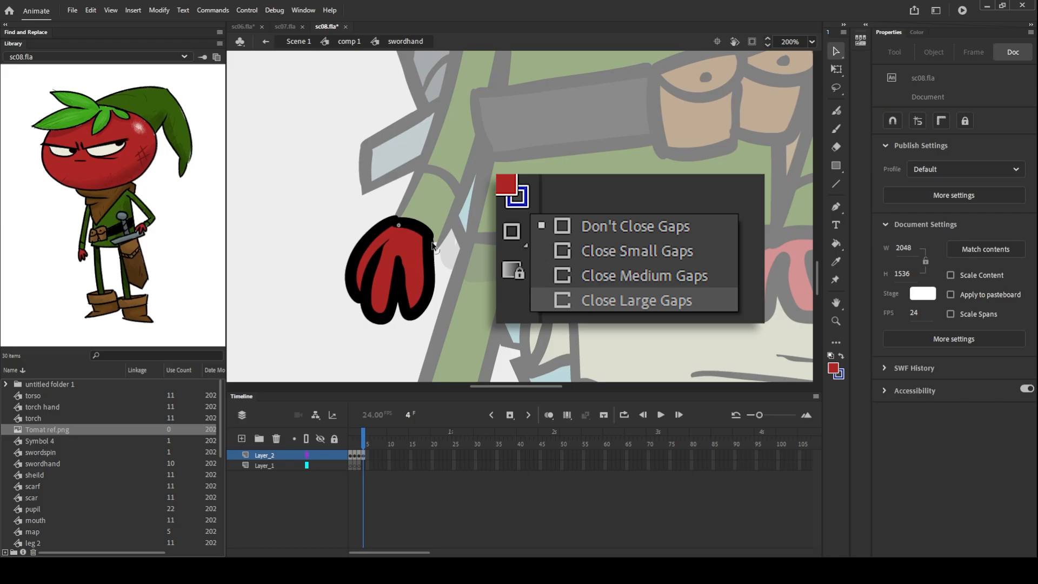
left_click(423, 262)
key("Delete")
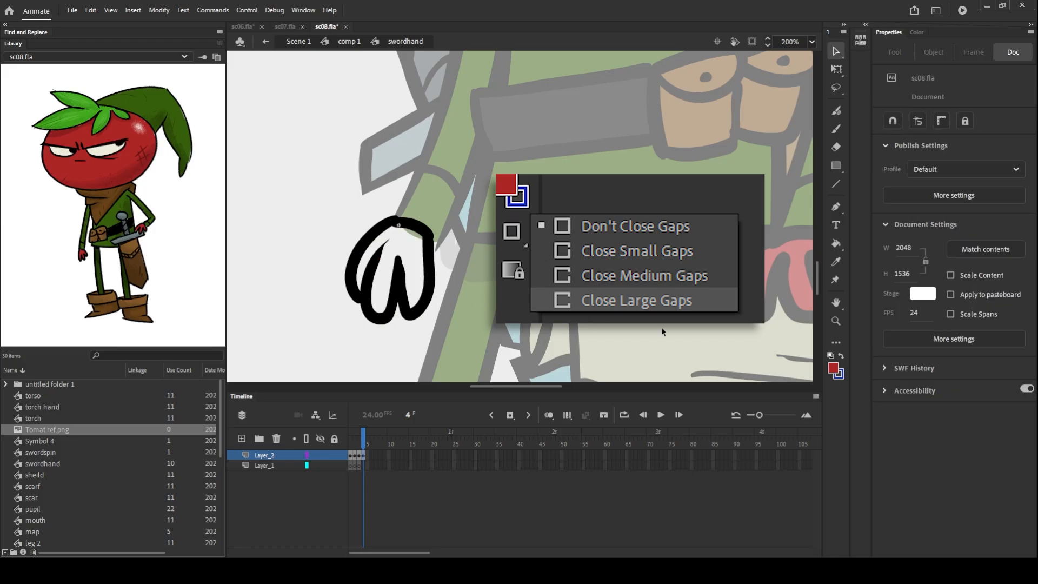
left_click(839, 245)
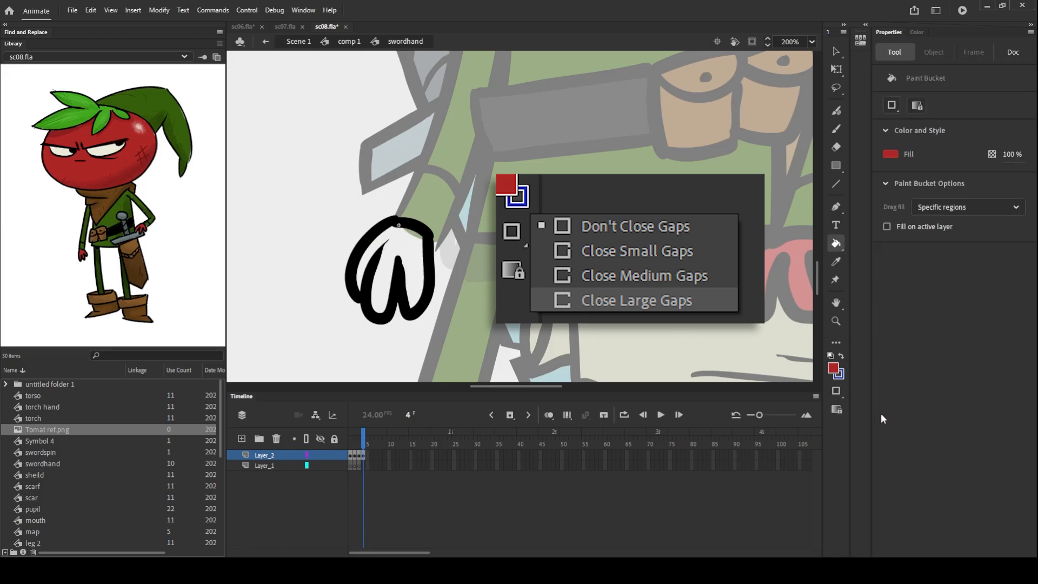
left_click(421, 266)
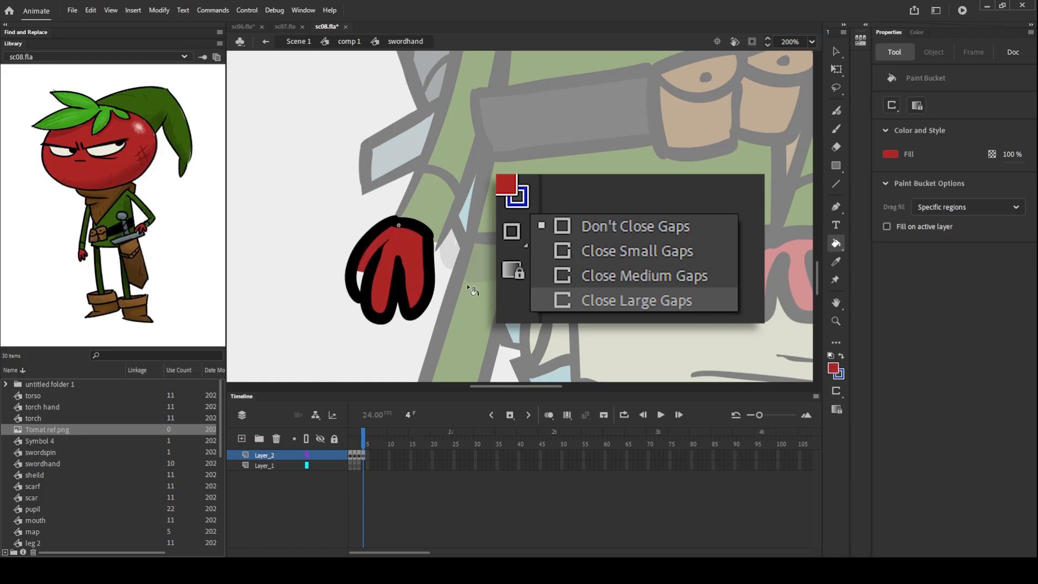
Step: Draw a black test ellipse beside the hand with the Classic Brush and cross its lower edge with three vertical strokes
left_click(836, 51)
left_click(833, 369)
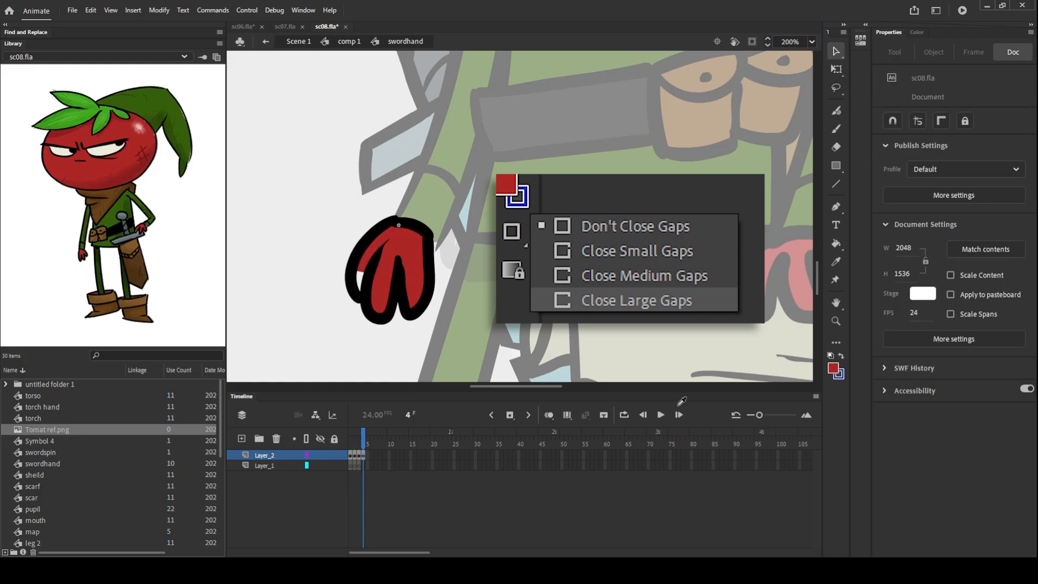
left_click(662, 411)
left_click(836, 129)
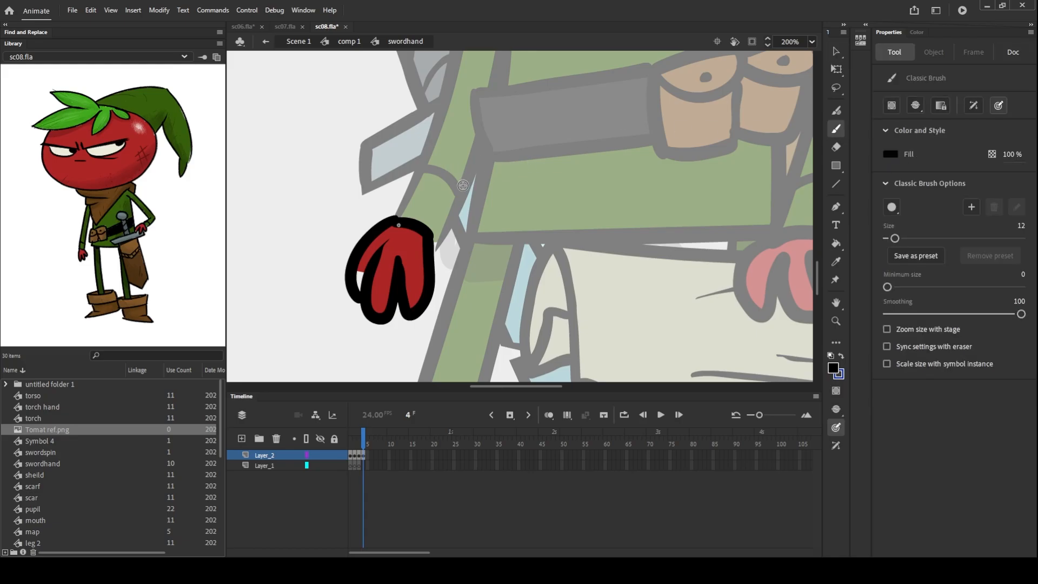
mouse_move(463, 186)
left_mouse_down()
mouse_move(688, 183)
mouse_move(439, 217)
mouse_move(465, 186)
mouse_move(481, 264)
left_mouse_up()
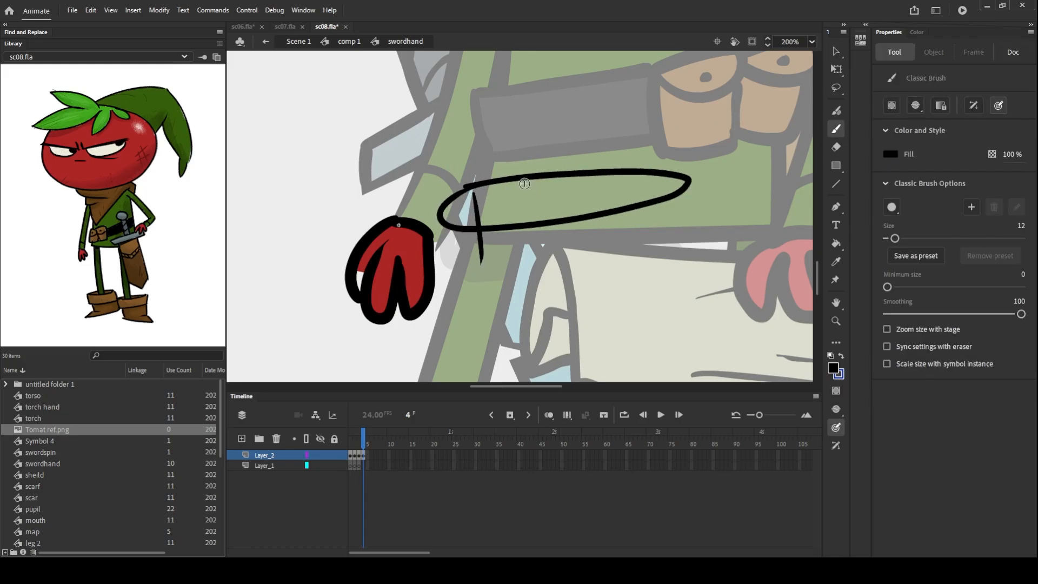
left_click_drag(527, 187, 535, 250)
left_click_drag(597, 183, 605, 262)
Step: Sample the hand's red and fill the ellipse's rightmost section using the Paint Bucket with gap closing enabled
left_click(835, 369)
left_click(408, 239)
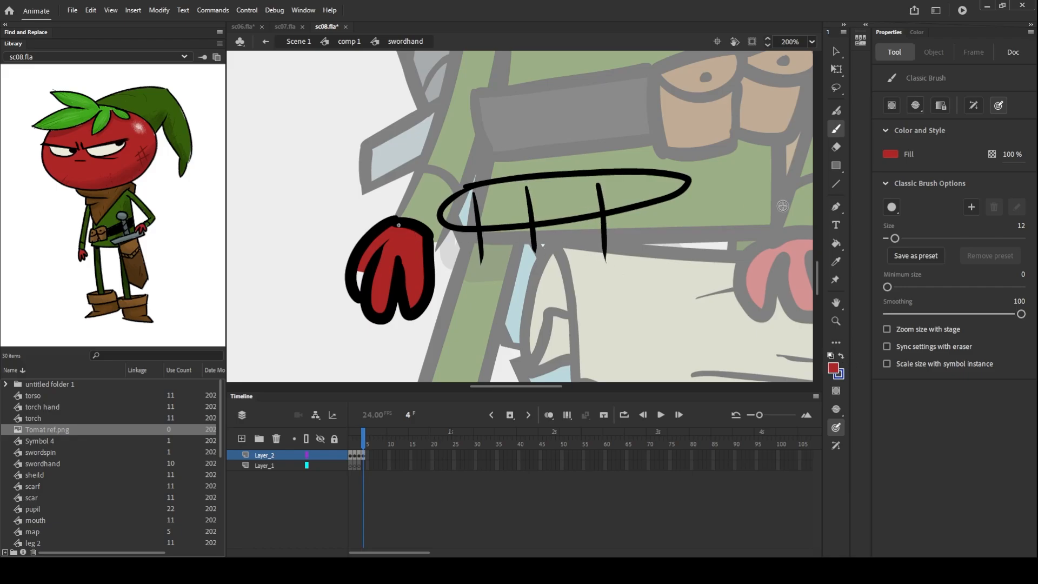
left_click(837, 244)
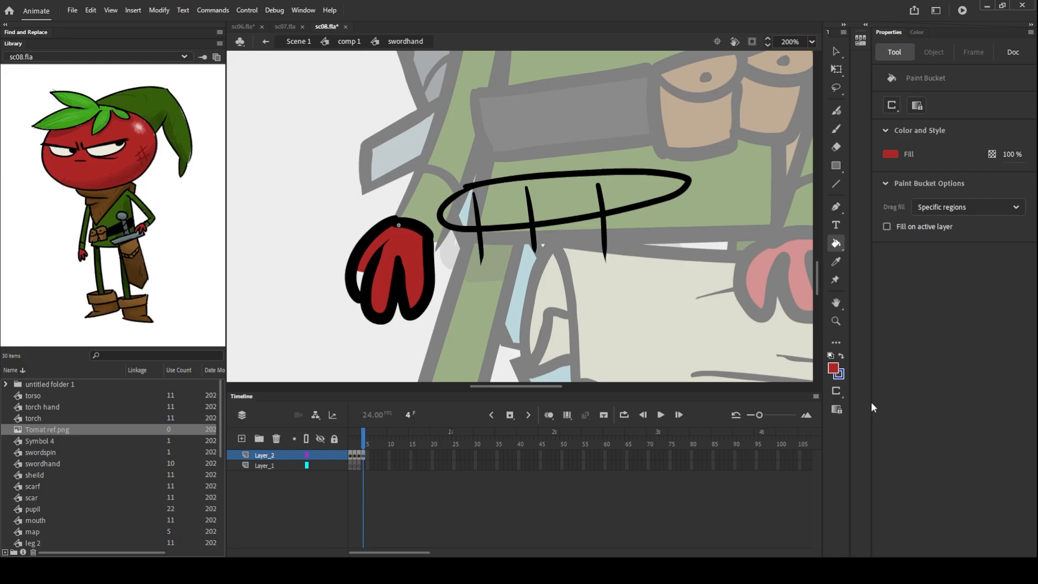
left_click(645, 187)
Step: Examine how the red fill bridges the gap above the rightmost dividing stroke inside the test ellipse
key("ctrl+=")
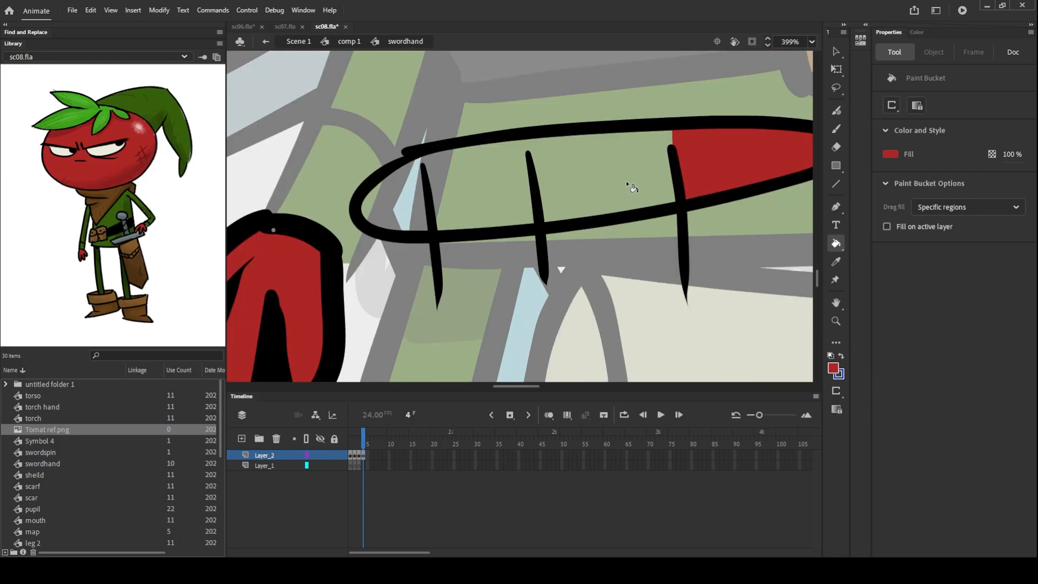
scroll(718, 92, "right", 5)
scroll(718, 92, "up", 2)
key("v")
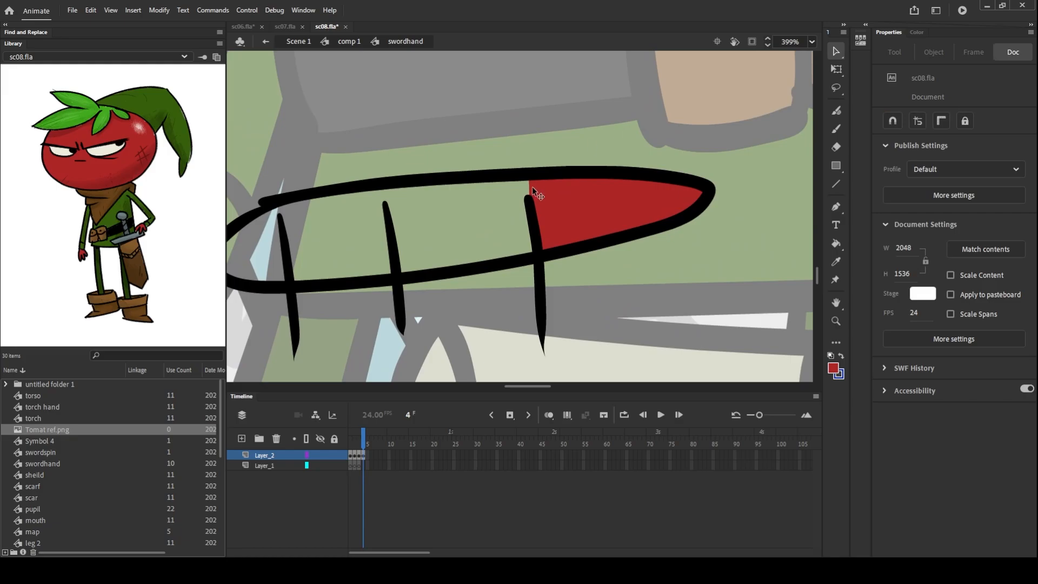
key("ctrl+=")
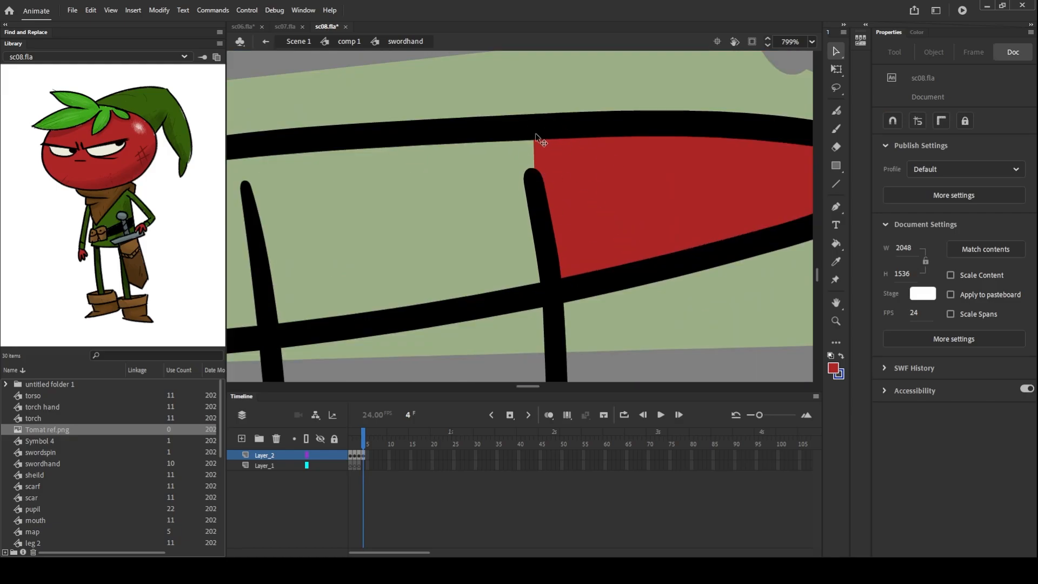
key("ctrl+minus")
scroll(575, 195, "left", 4)
scroll(574, 195, "down", 2)
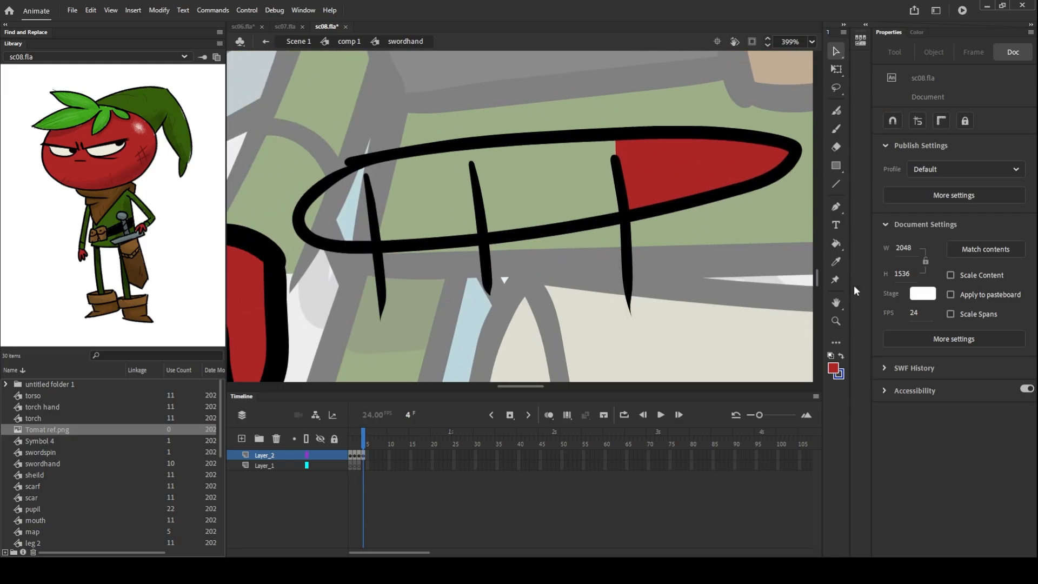
key("ctrl+minus")
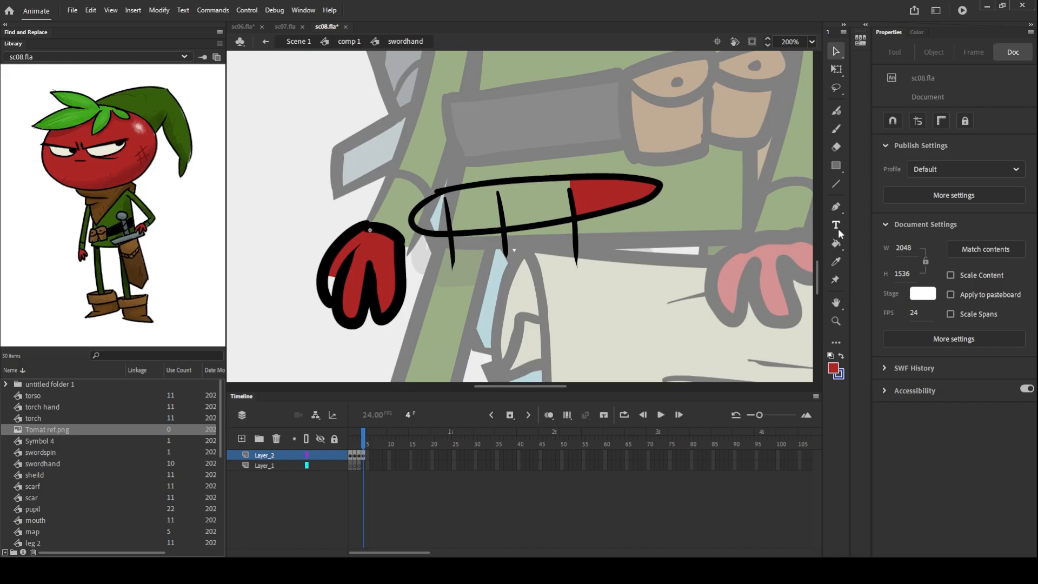
Step: Fill the ellipse's section between the middle and rightmost strokes with gap closing, and the remaining area with Don't Close Gaps
left_click(836, 243)
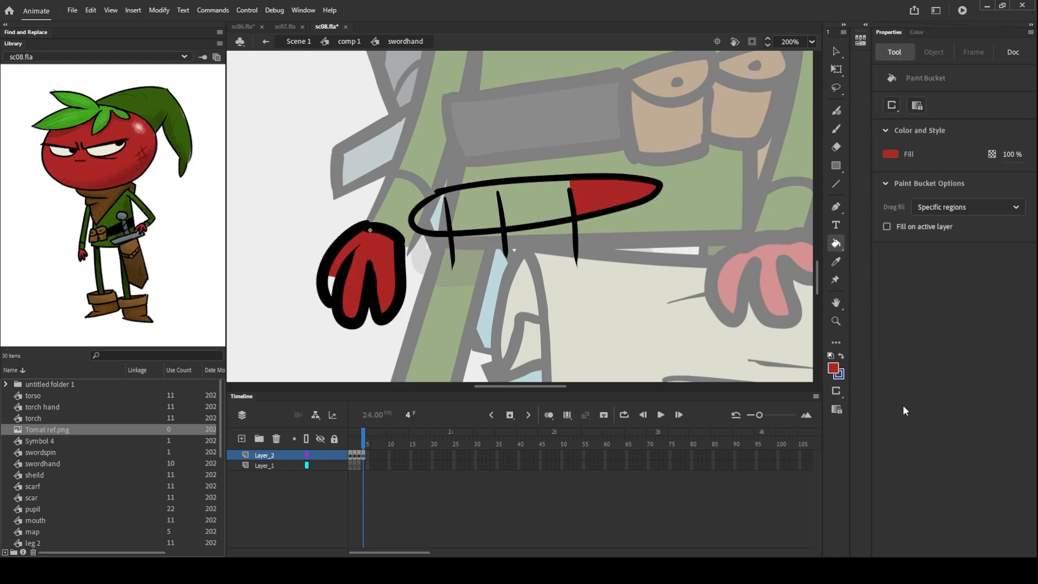
left_click(545, 202)
key("ctrl+equal")
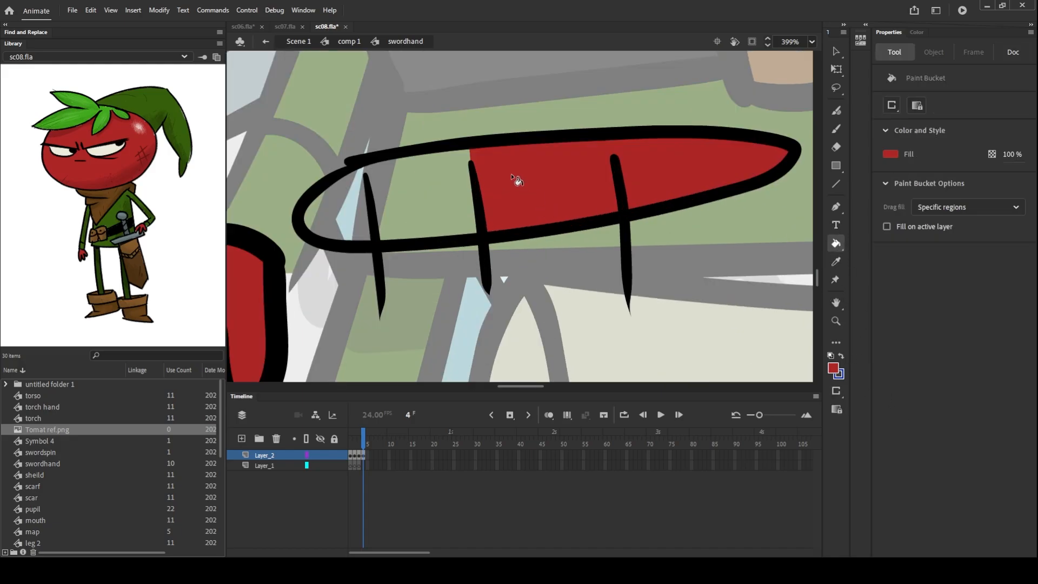
key("ctrl+equal")
left_click_drag(449, 93, 414, 162)
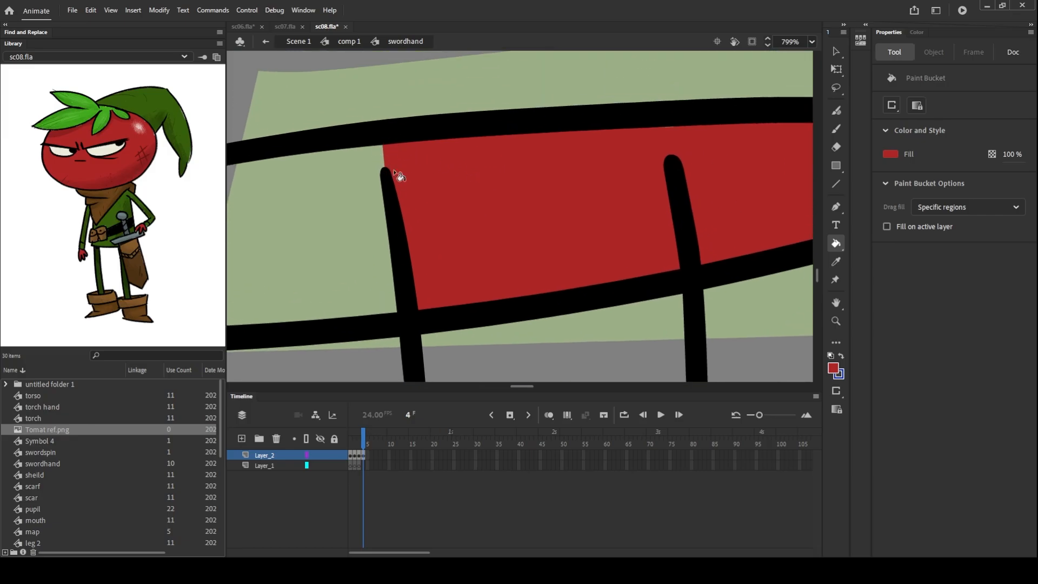
key("ctrl+minus")
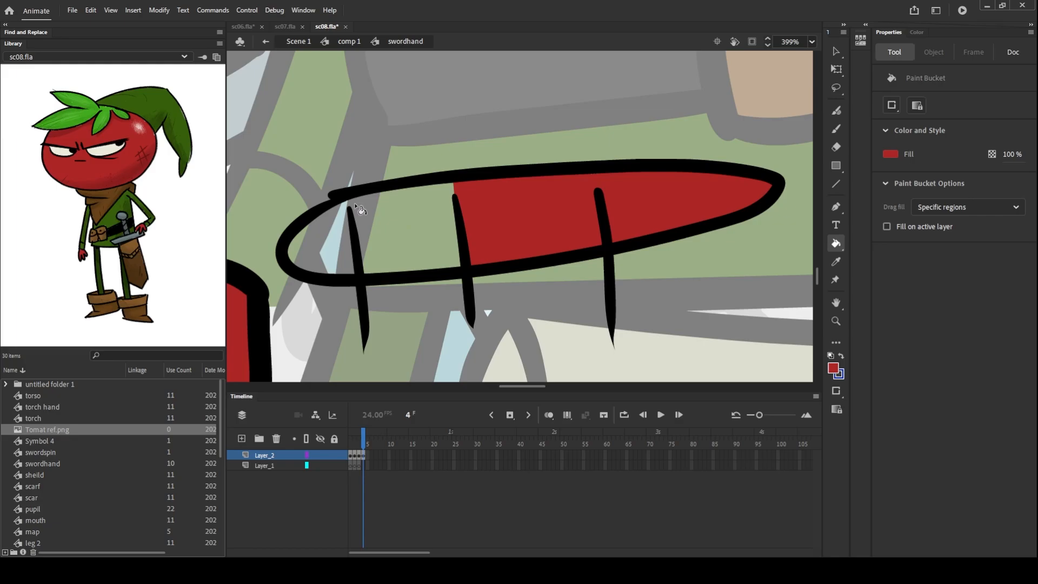
left_click(418, 227)
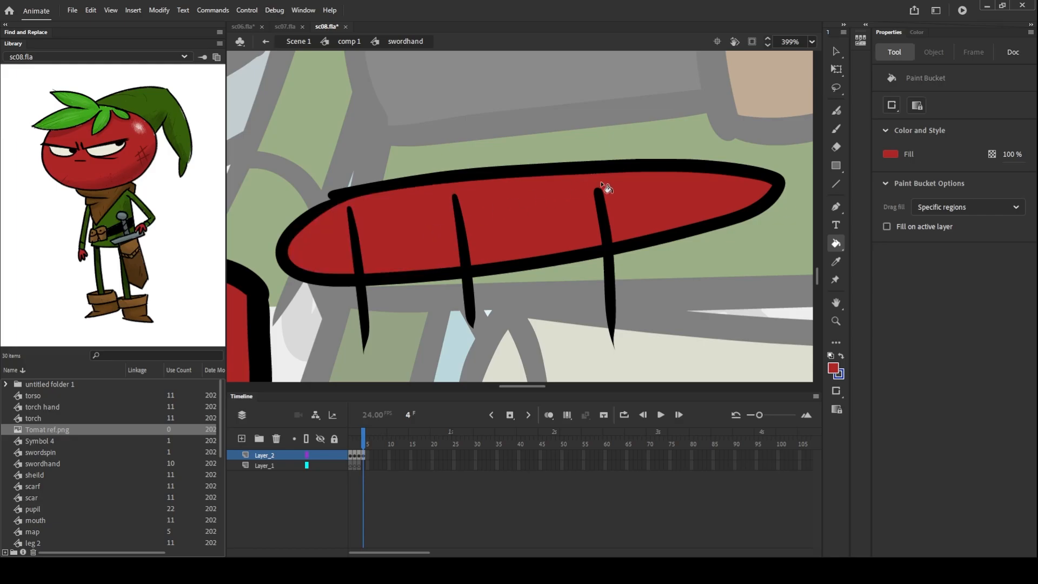
Step: Delete the test ellipse with its fill and strokes, and remove the red fill from the hand outline
left_click(836, 52)
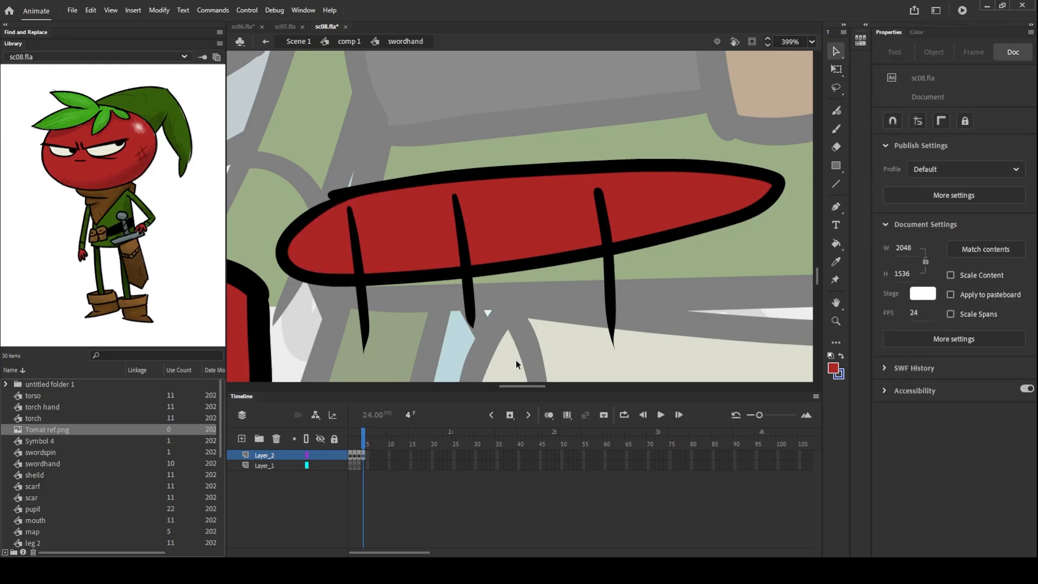
key("ctrl+minus")
left_click(621, 206)
key("Delete")
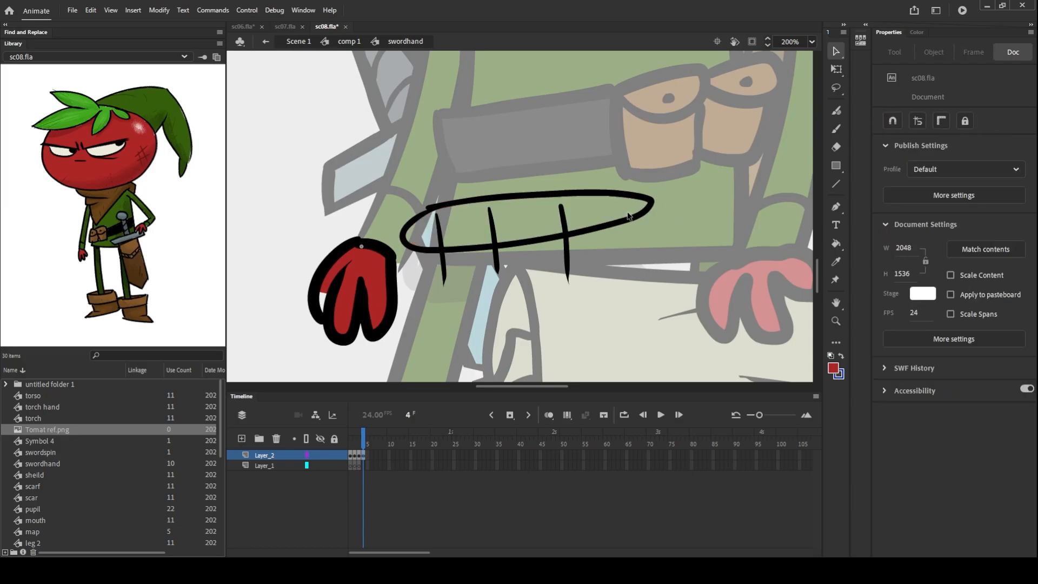
double_click(640, 212)
key("Delete")
left_click(379, 267)
key("Delete")
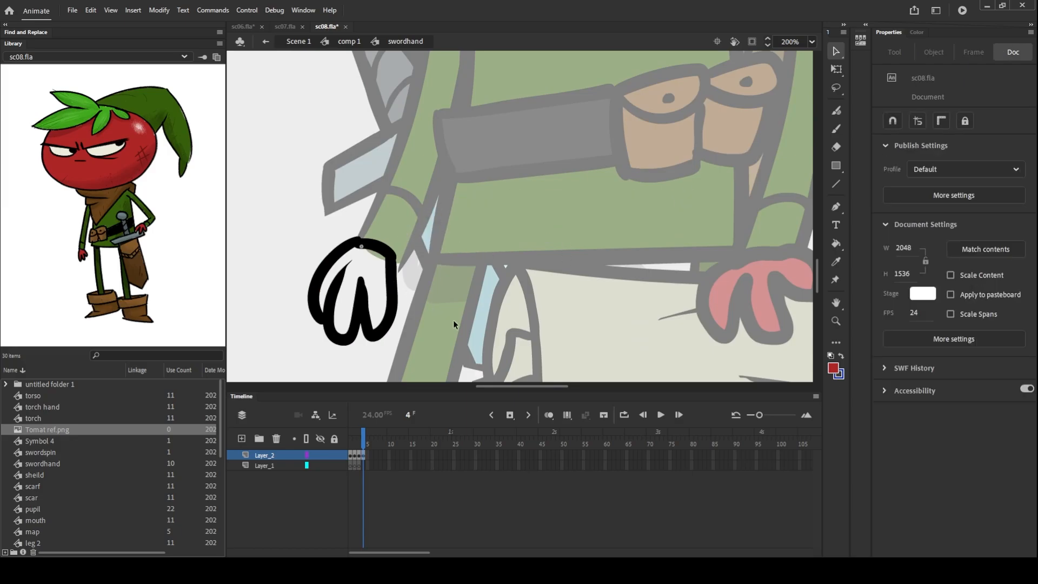
Step: On frame 4 of Layer_1, trace the inside of the hand's outline in red with the Classic Brush and fill it
left_click_drag(532, 270, 590, 240)
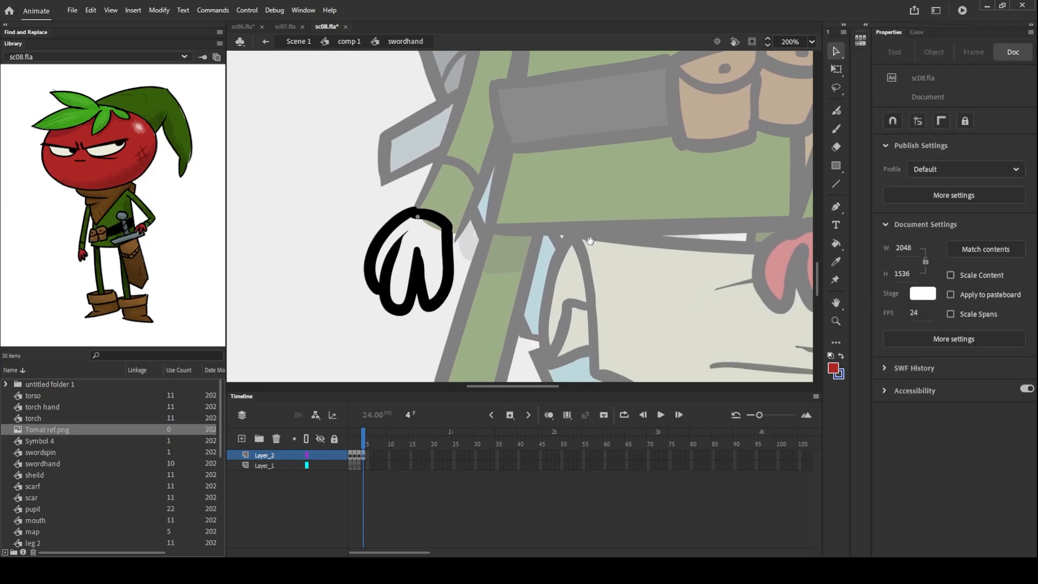
left_click(364, 466)
left_click(671, 306)
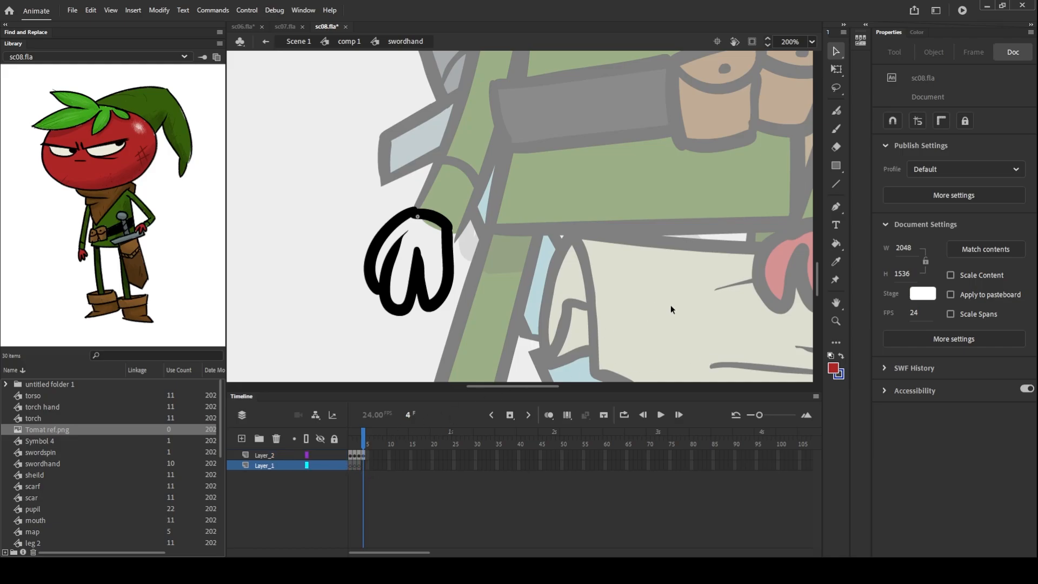
left_click(836, 129)
left_click(365, 465)
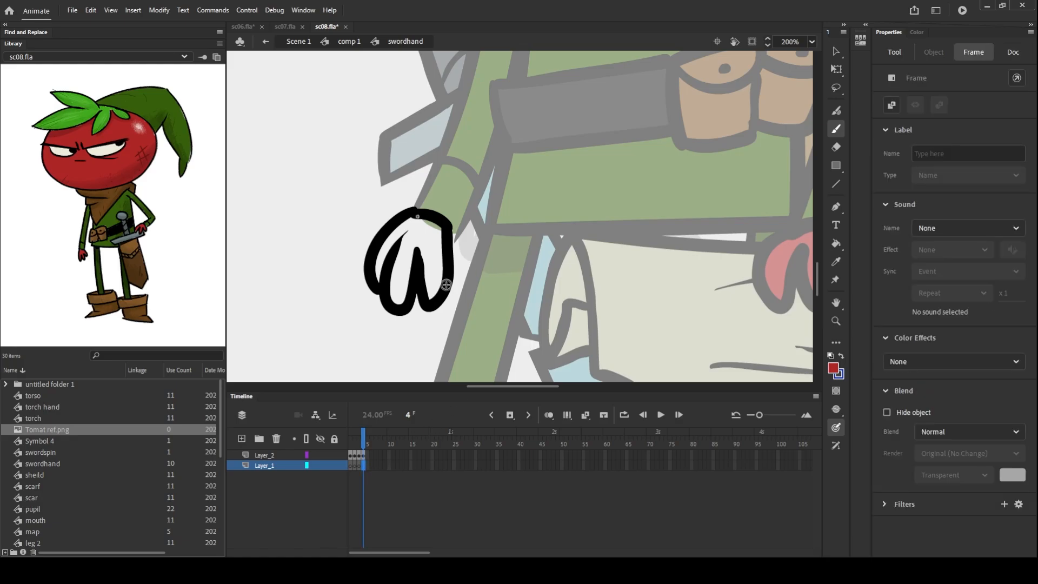
mouse_move(449, 224)
left_mouse_down()
mouse_move(406, 220)
mouse_move(378, 244)
mouse_move(375, 281)
mouse_move(396, 307)
mouse_move(411, 291)
mouse_move(435, 301)
mouse_move(445, 220)
left_mouse_up()
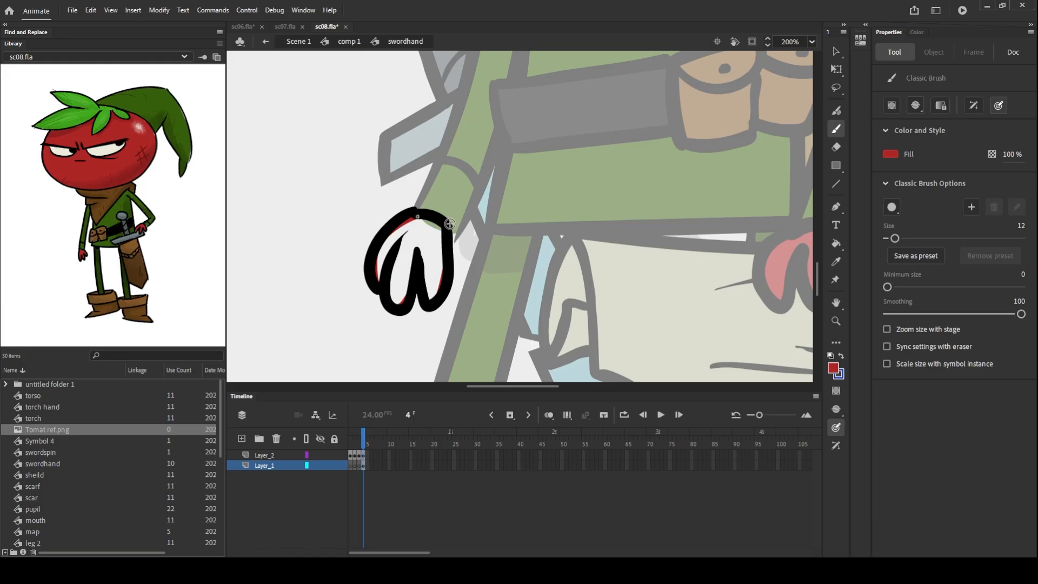
key("k")
left_click(431, 245)
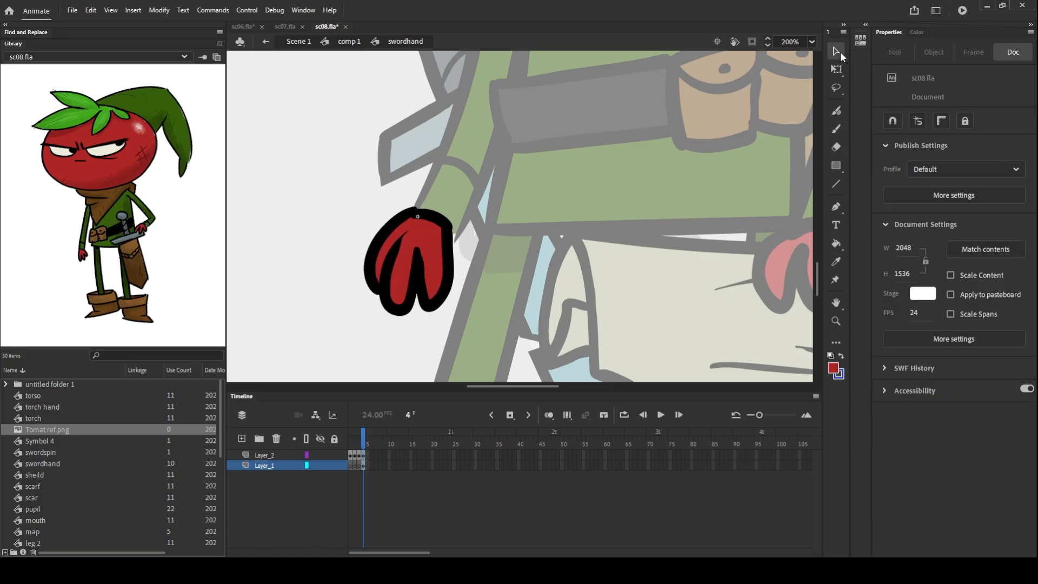
Step: Draw a black mitten-shaped outline about 86 by 86 over the tunic with the Classic Brush
key("v")
left_click(834, 372)
left_click(661, 411)
key("b")
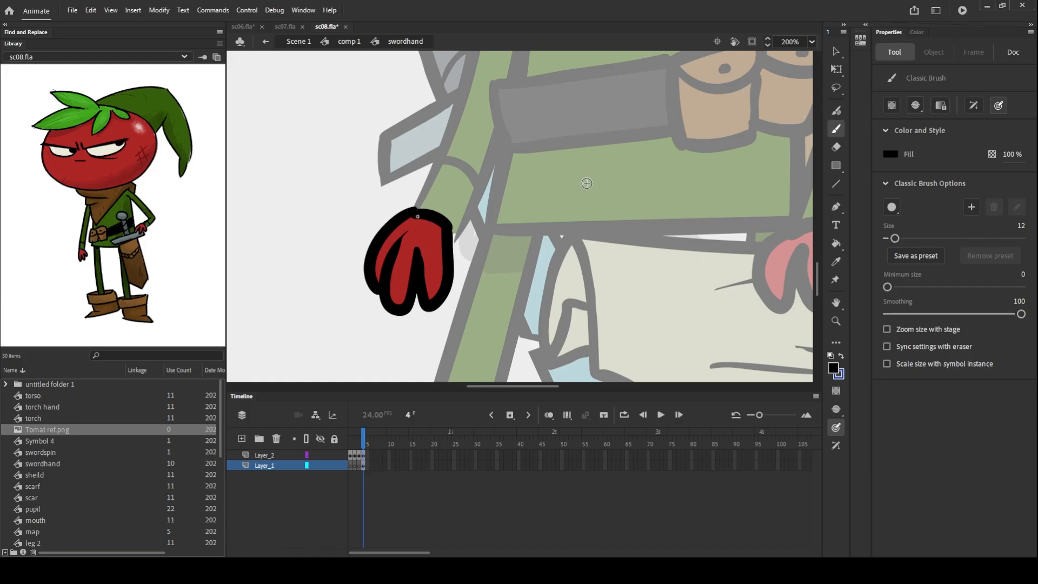
mouse_move(590, 161)
left_mouse_down()
mouse_move(561, 193)
mouse_move(592, 206)
mouse_move(590, 161)
left_mouse_up()
Step: Group the mitten-shaped outline and move it to about X 127, Y -66
left_click(836, 51)
left_click(637, 199)
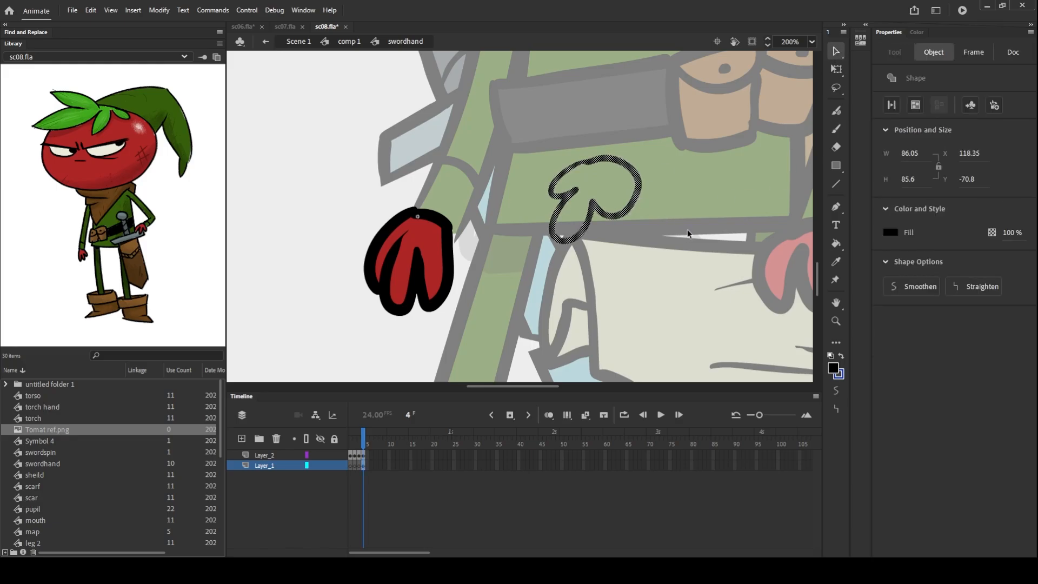
key("ctrl+g")
left_click_drag(631, 209, 640, 214)
Step: Sample the hand's red, trace inside the grouped mitten outline with the Classic Brush, and fill its interior with the Paint Bucket
left_click(833, 368)
left_click(432, 248)
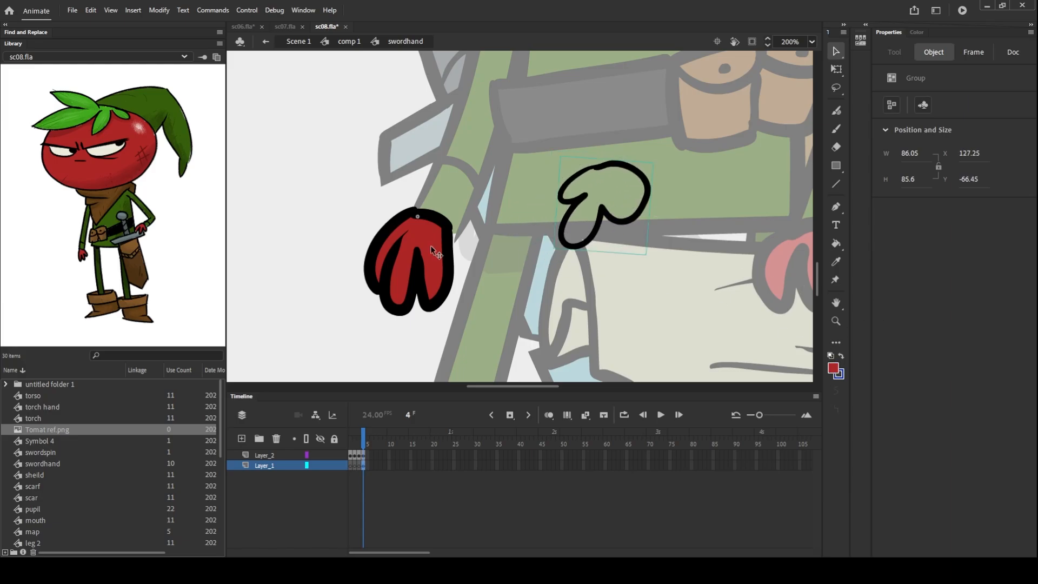
left_click(836, 129)
mouse_move(594, 216)
left_mouse_down()
mouse_move(568, 242)
mouse_move(589, 194)
mouse_move(568, 201)
mouse_move(571, 185)
mouse_move(607, 168)
mouse_move(633, 171)
mouse_move(642, 192)
mouse_move(611, 219)
left_mouse_up()
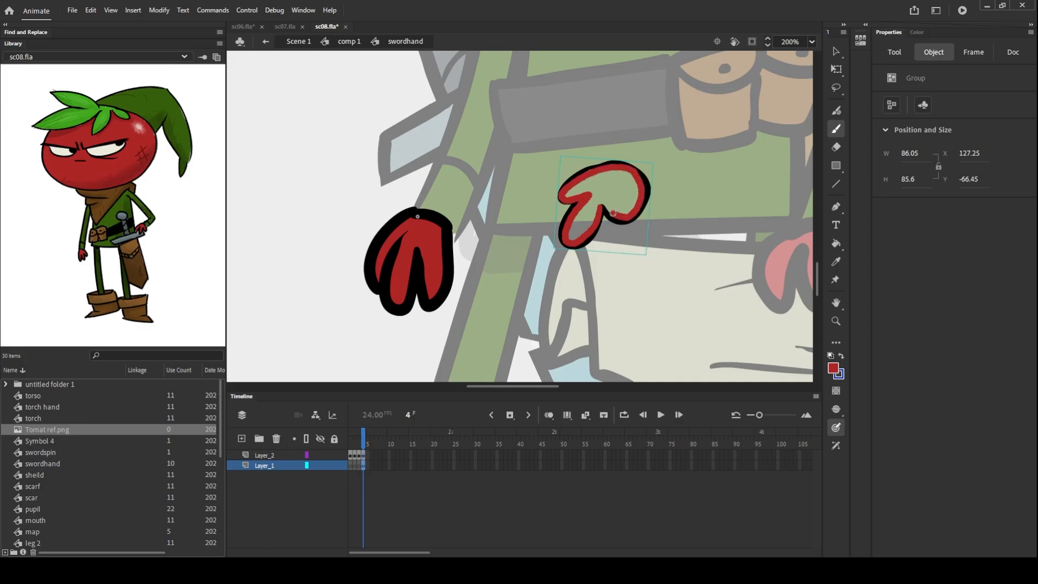
left_click(836, 247)
left_click(626, 200)
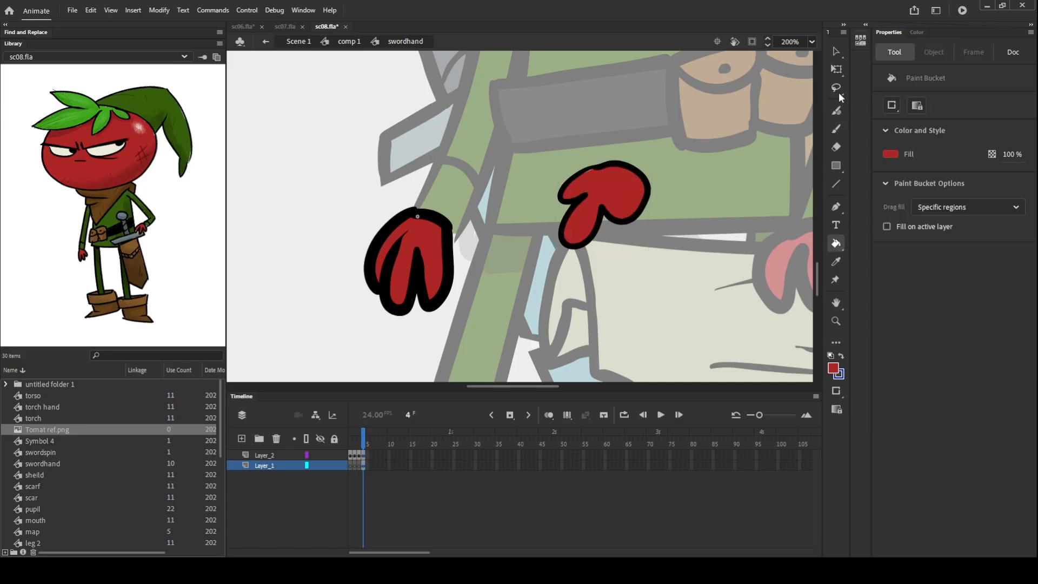
Step: Move the mitten's outline group away from its red fill, and undo the move
left_click(836, 52)
left_click_drag(644, 211, 740, 227)
key("ctrl+z")
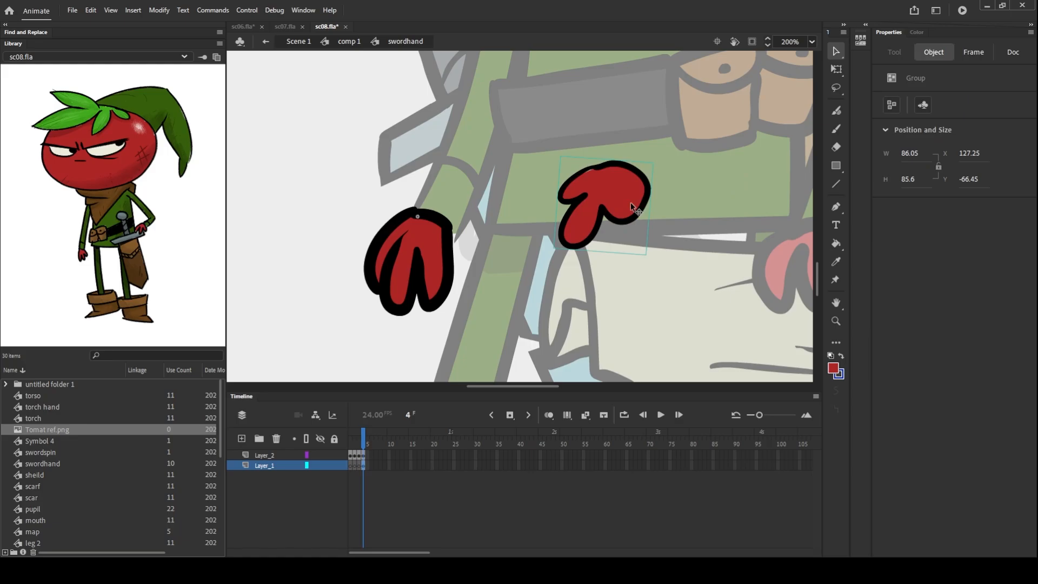
Step: Select the mitten's red fill and its grouped outline in turn to check that they are separate objects
left_click(630, 203)
left_click_drag(691, 121, 545, 261)
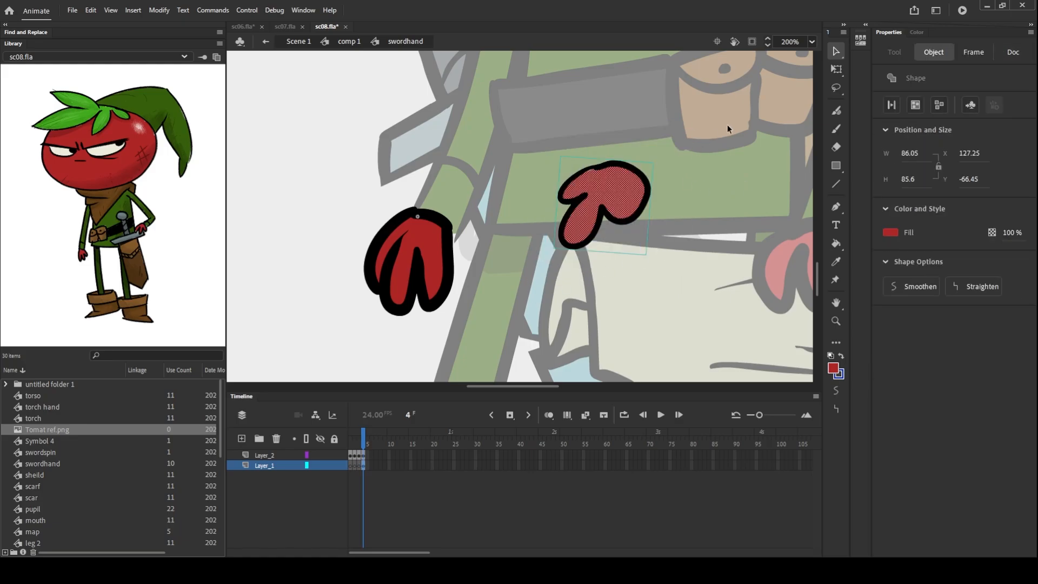
left_click(747, 290)
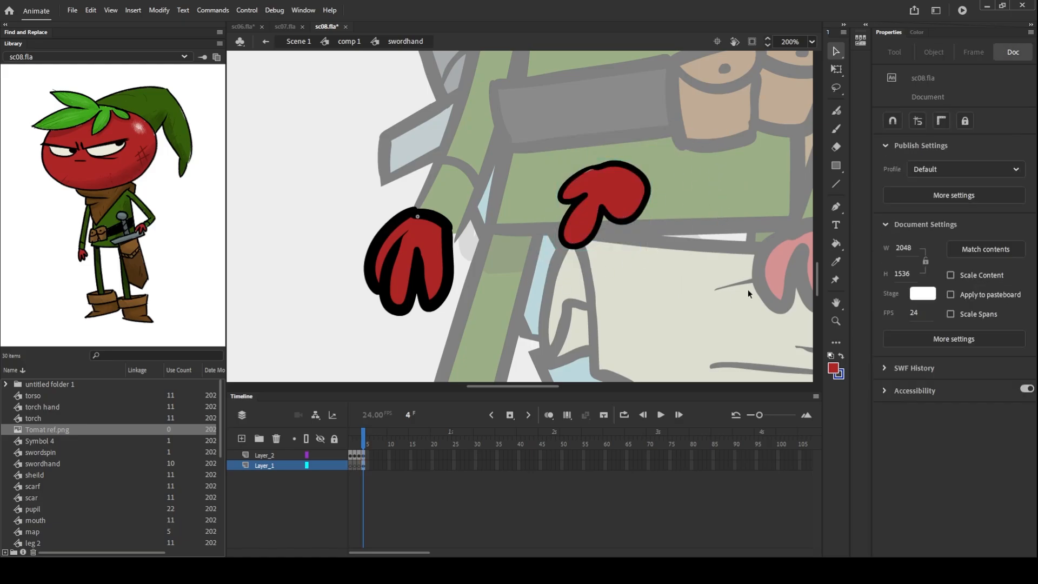
left_click(645, 209)
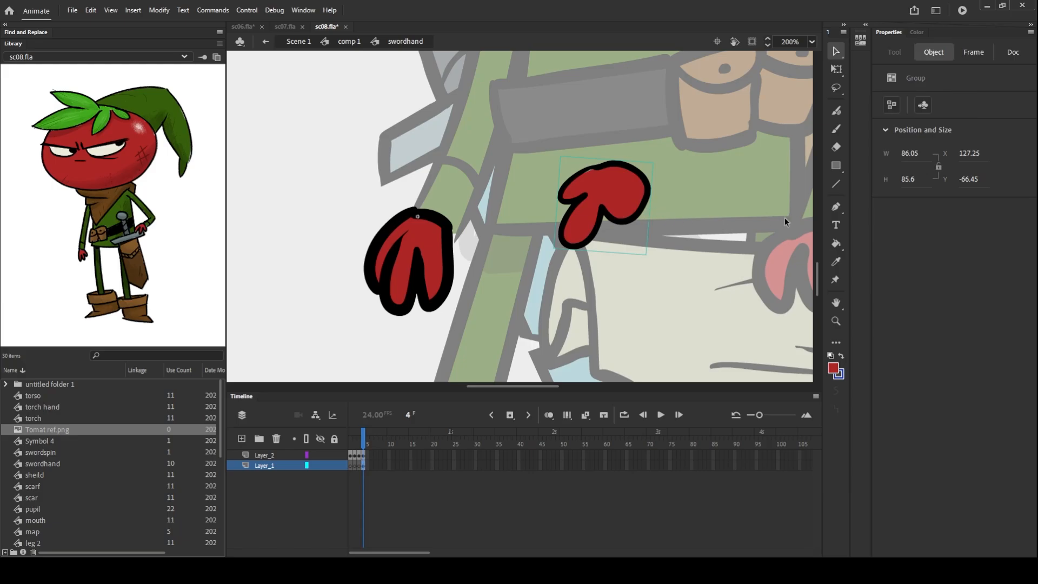
left_click(746, 279)
Step: Draw a small black ellipse below the mitten with the Classic Brush and fill it with the mitten's sampled red
key("b")
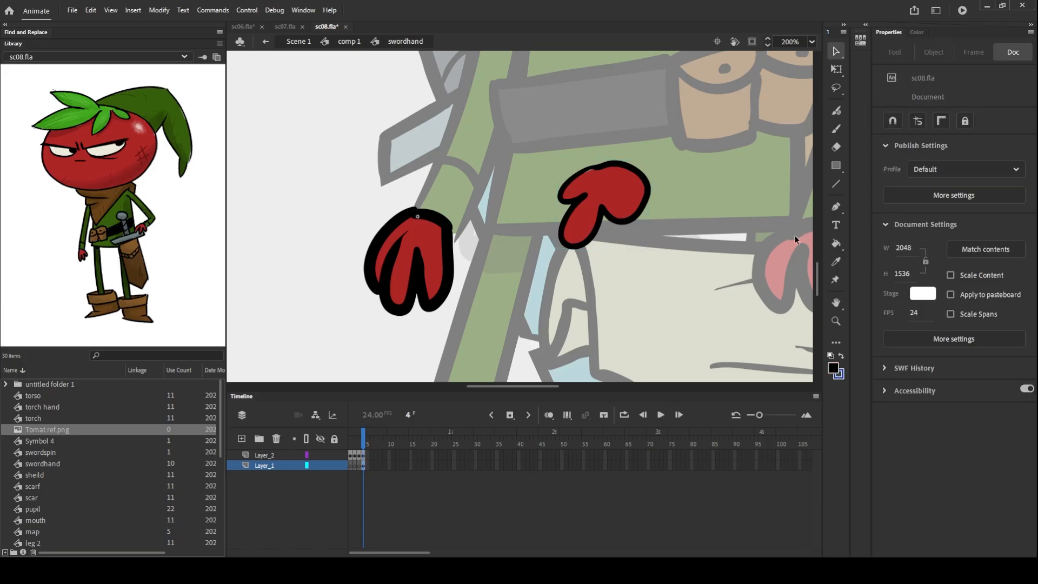
mouse_move(635, 273)
left_mouse_down()
mouse_move(633, 319)
mouse_move(616, 277)
left_mouse_up()
left_click(833, 368)
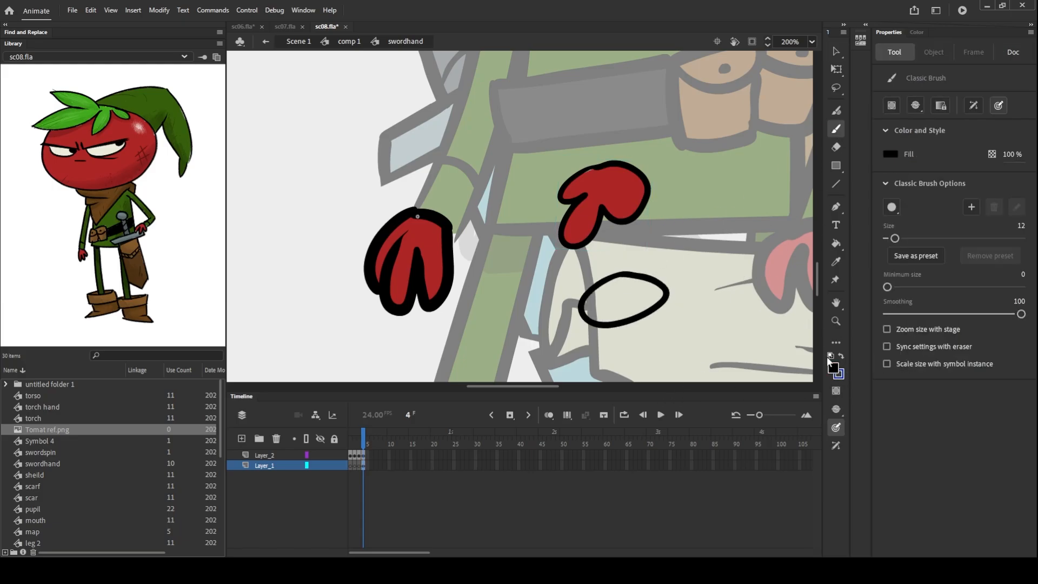
left_click(627, 189)
left_click(838, 243)
left_click(629, 295)
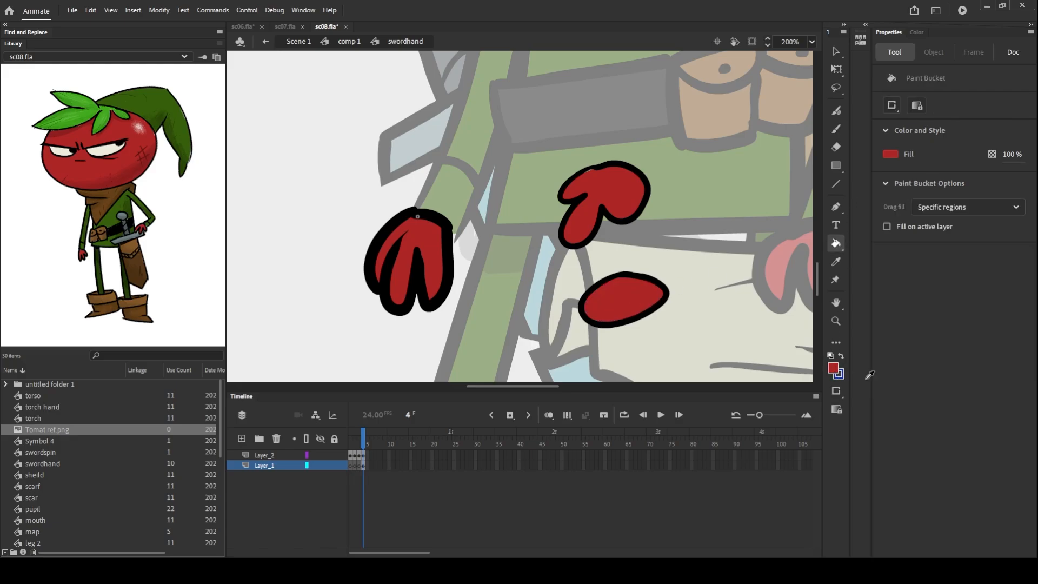
Step: Draw a black ellipse with an open end above the hand using the Classic Brush, and fill it with the mitten's red using Paint Bucket gap closing
left_click(836, 128)
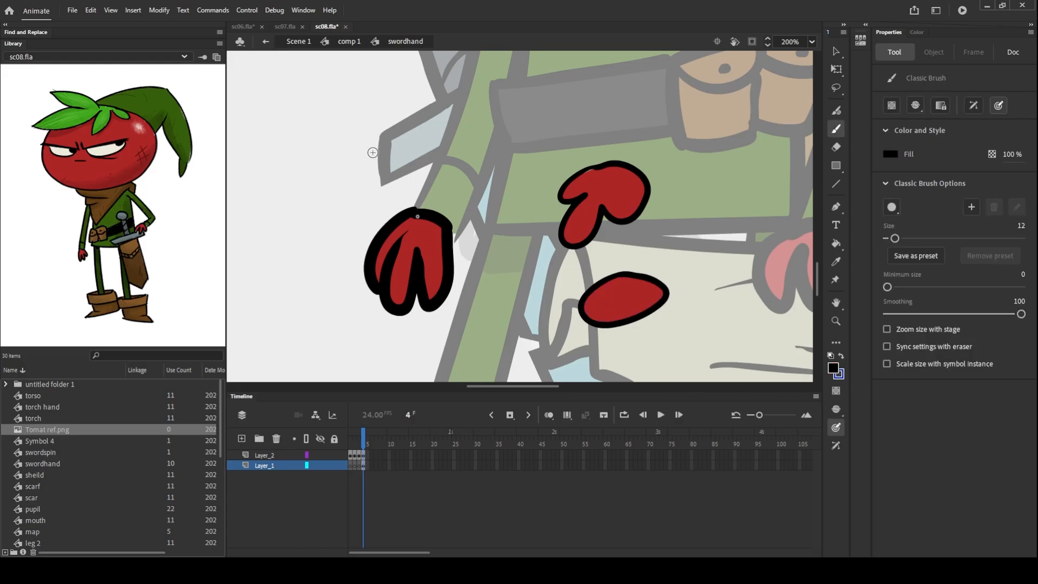
left_click_drag(454, 96, 421, 104)
key("ctrl+z")
mouse_move(513, 102)
left_mouse_down()
mouse_move(507, 139)
mouse_move(478, 111)
left_mouse_up()
left_click(834, 371)
left_click(627, 192)
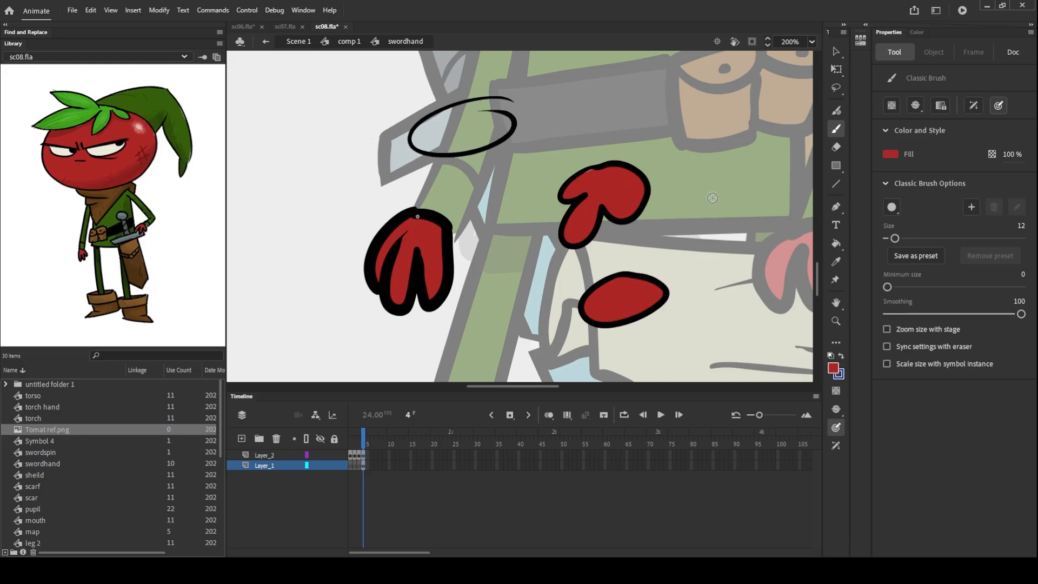
left_click(837, 244)
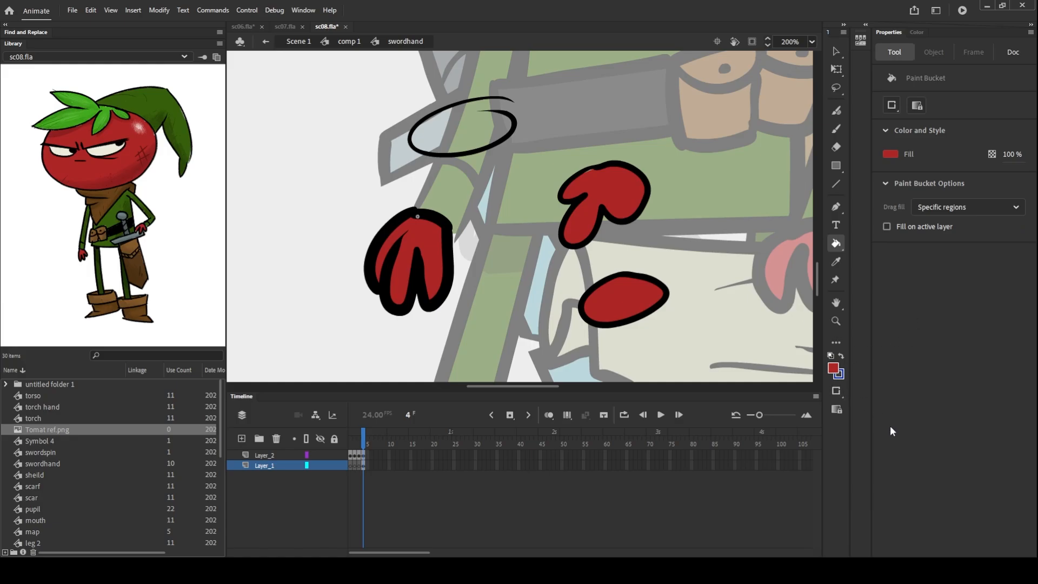
left_click(470, 123)
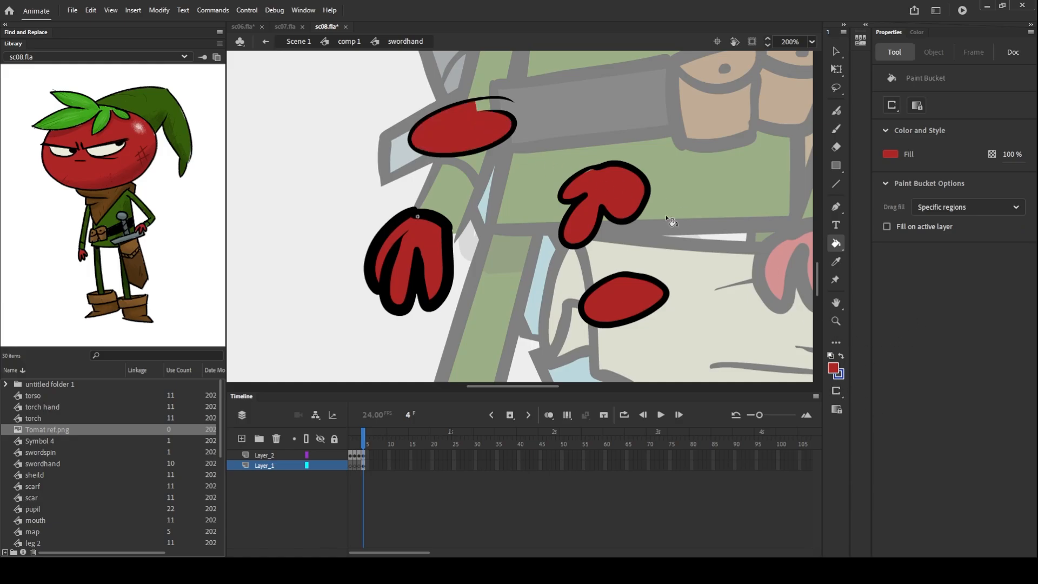
Step: Delete the open ellipse, the mitten and the lower ellipse, keeping only the finished hand drawing
key("ctrl+minus")
key("ctrl+minus")
key("ctrl+equal")
key("ctrl+equal")
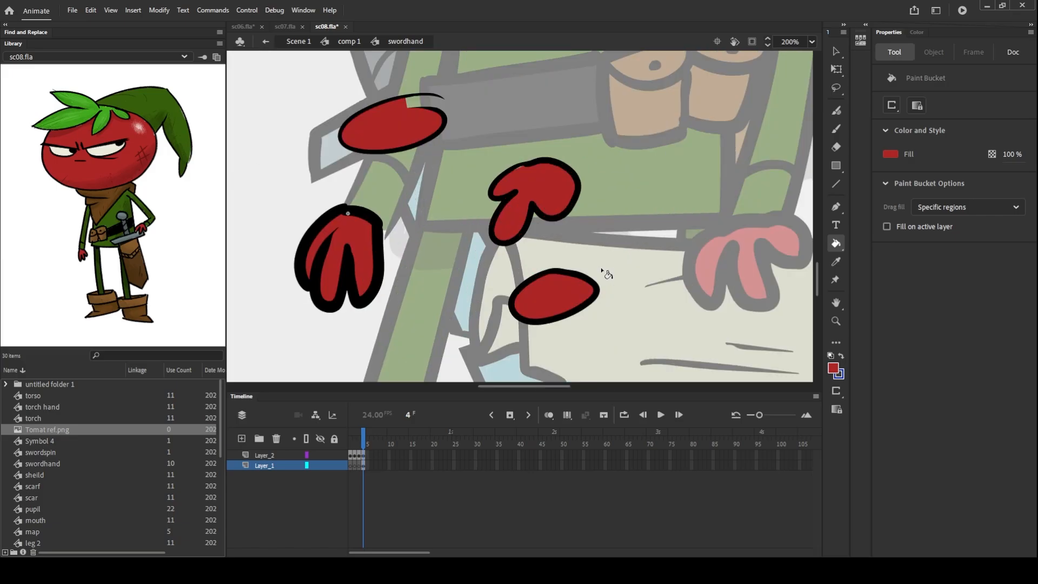
left_click(835, 54)
left_click_drag(486, 72, 315, 163)
key("Delete")
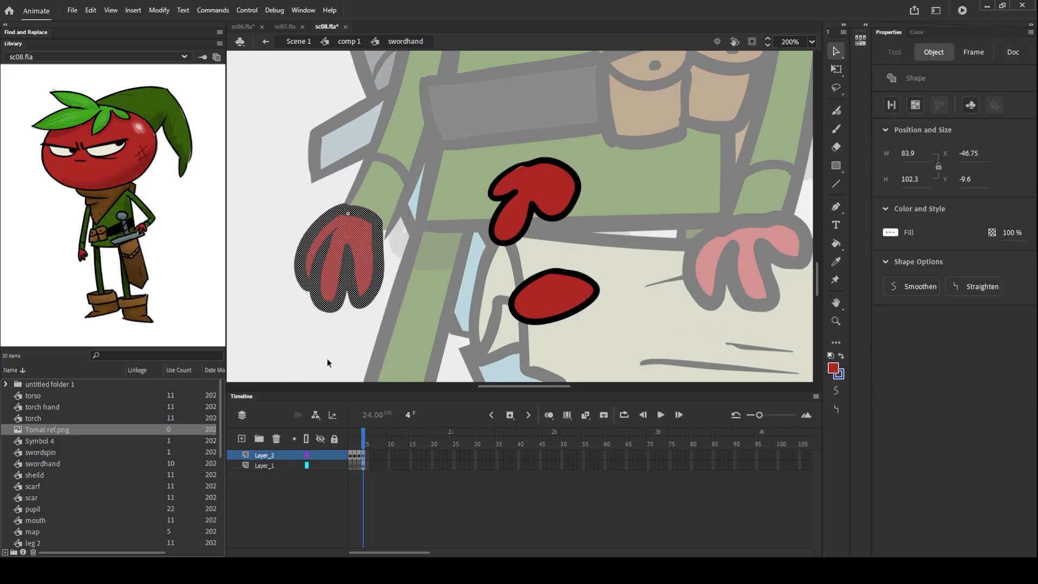
left_click_drag(719, 108, 465, 325)
key("Delete")
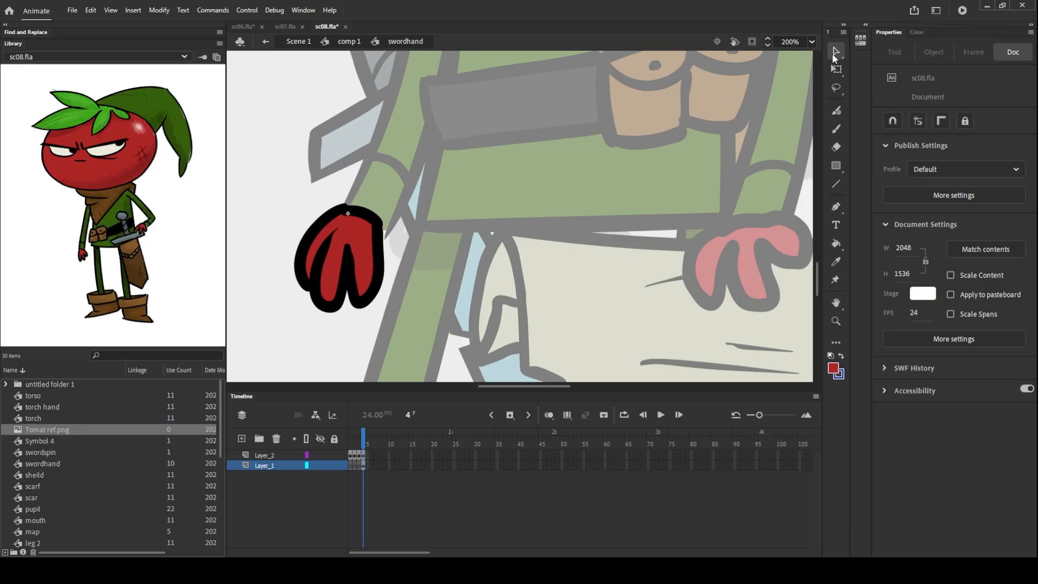
Step: Check the hand's black outline by selecting it, return to comp 1 and expand the Frame Picker
left_click(387, 277)
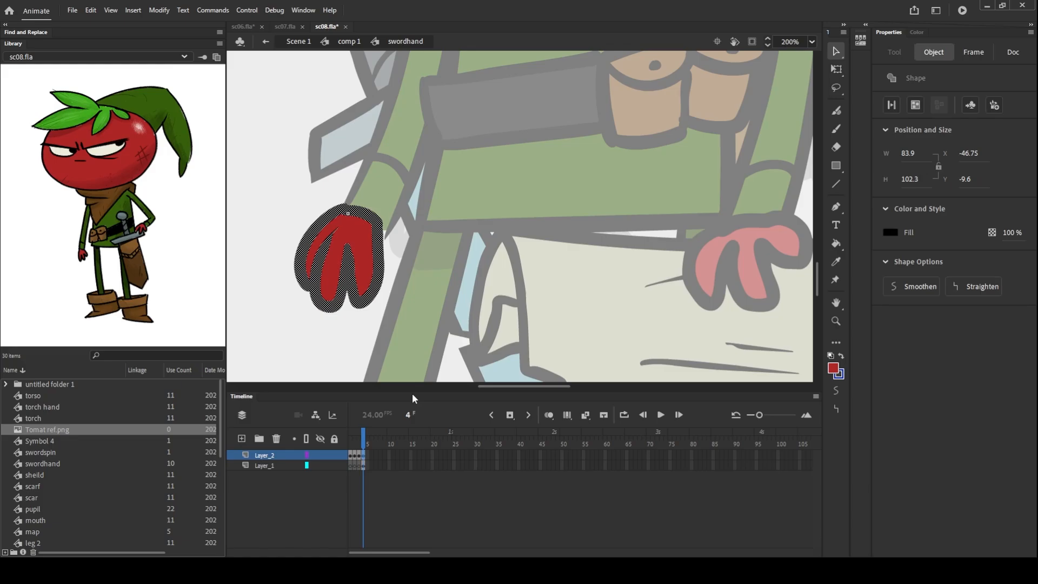
left_click(428, 287)
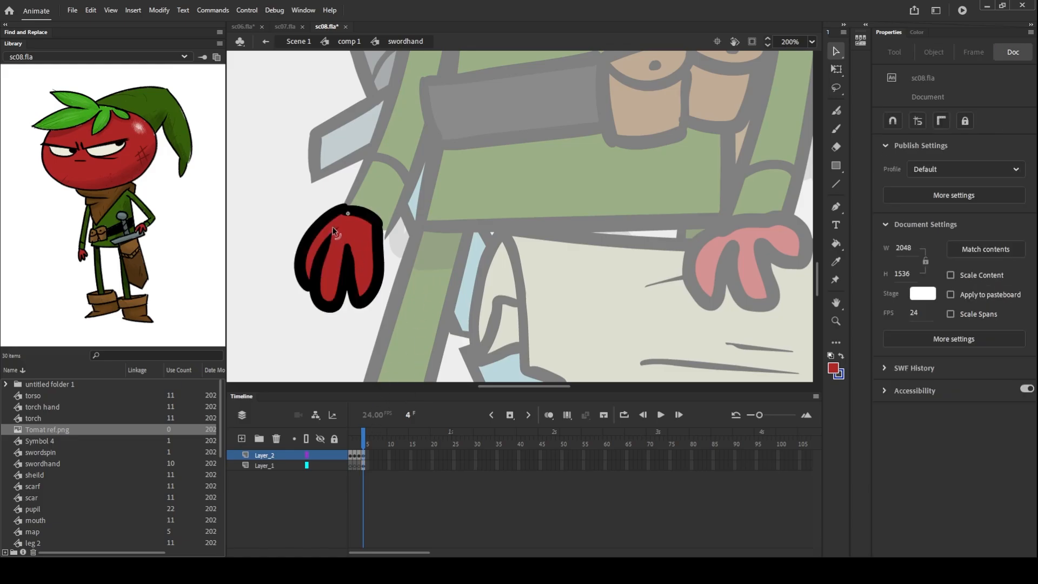
left_click_drag(338, 229, 359, 284)
left_click(349, 42)
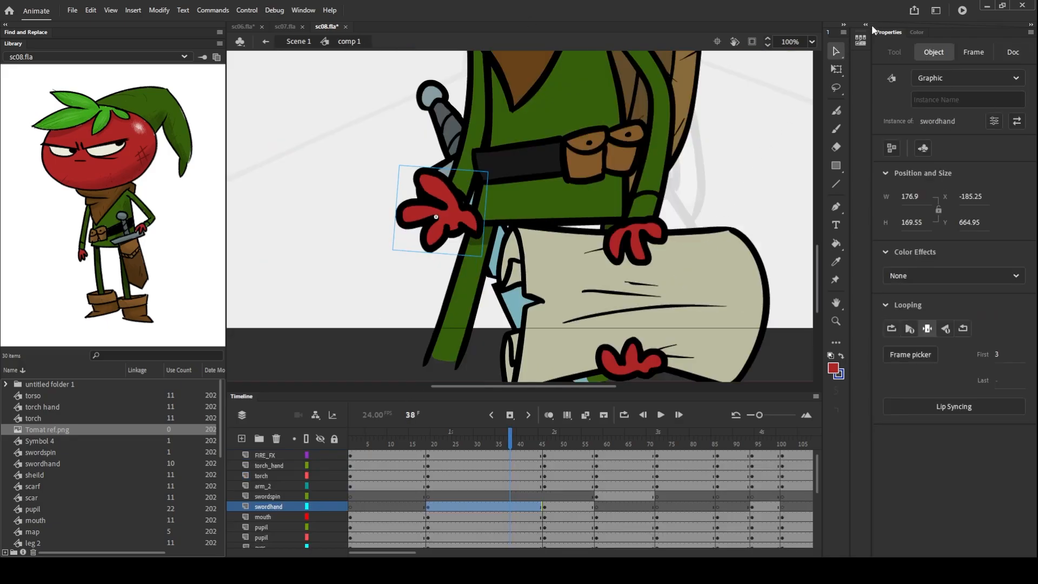
left_click(866, 26)
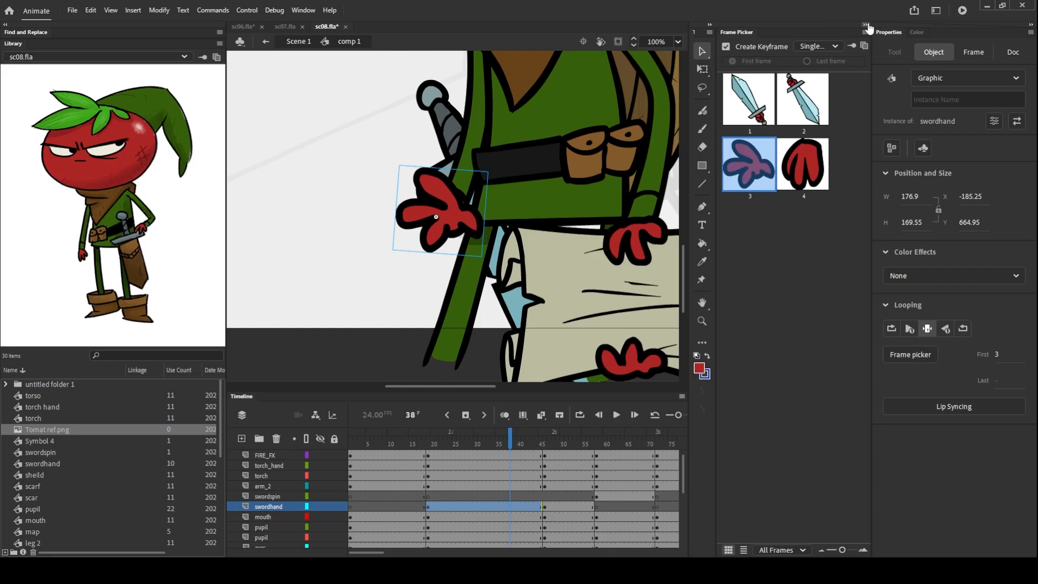
Step: Switch the swordhand to drawing 4 at frame 38 and move it onto the wrist, to about X -171, Y 662
left_click(388, 308)
left_click_drag(398, 293, 326, 316)
left_click(376, 251)
left_click(805, 171)
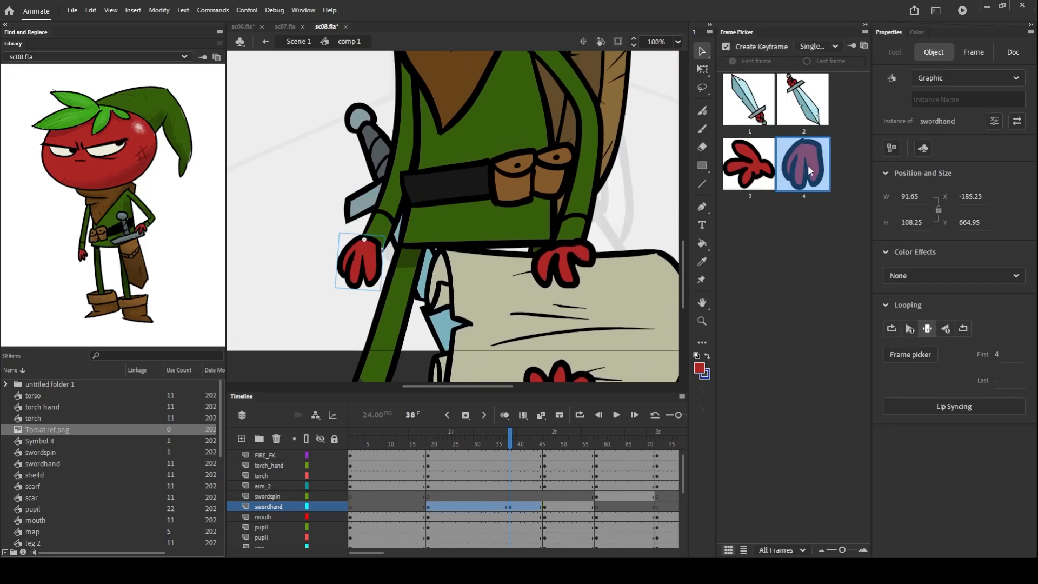
left_click_drag(371, 285, 373, 270)
key("ctrl+minus")
left_click(638, 236)
left_click_drag(638, 265, 581, 314)
left_click(365, 290)
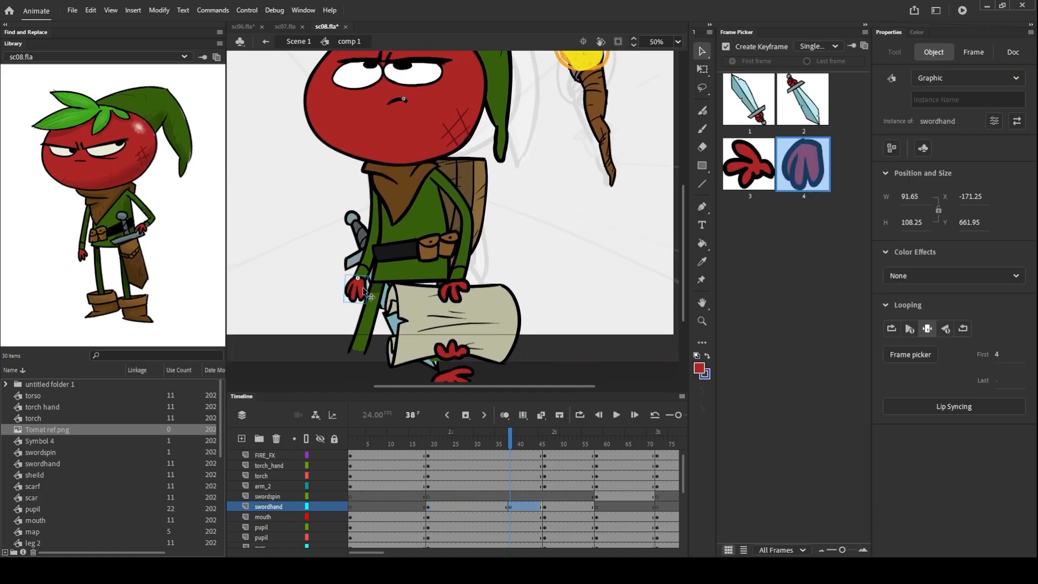
Step: Try drawing 4 for the swordhand at frame 26, and clear the added keyframes at frames 26 and 38
left_click(507, 443)
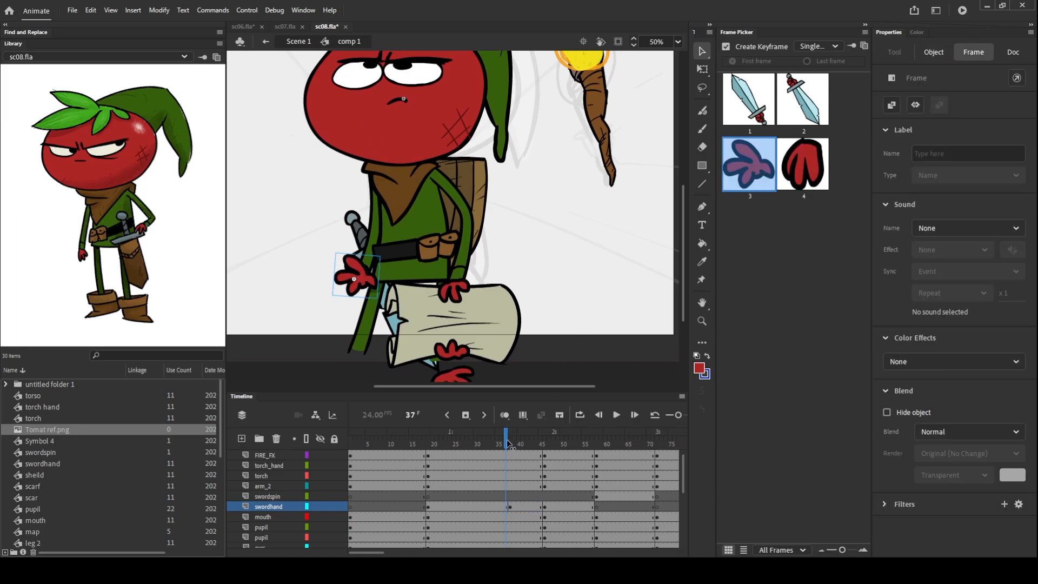
left_click(457, 508)
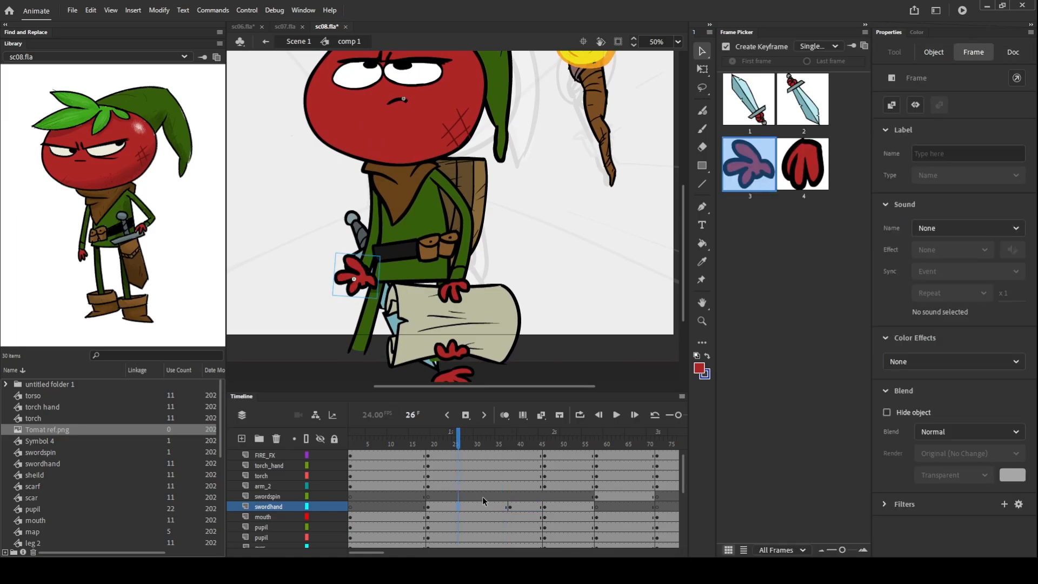
left_click(803, 183)
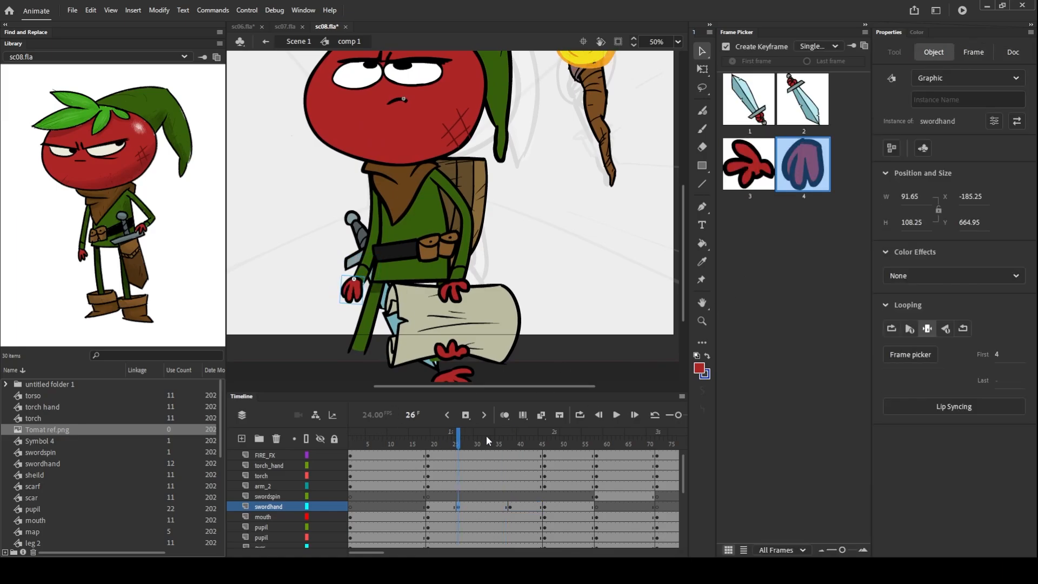
left_click(457, 507)
left_click(509, 507)
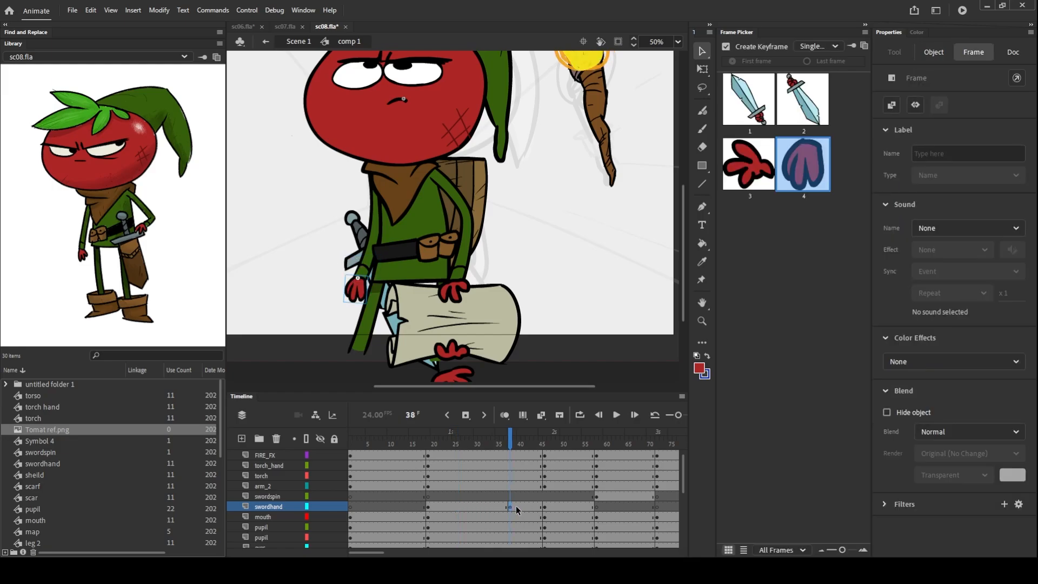
key("shift+F6")
Step: Switch the swordhand to drawing 4 at its frame 19 keyframe and move it onto the wrist, to about X -179, Y 668
left_click_drag(510, 439, 434, 456)
left_click(363, 285)
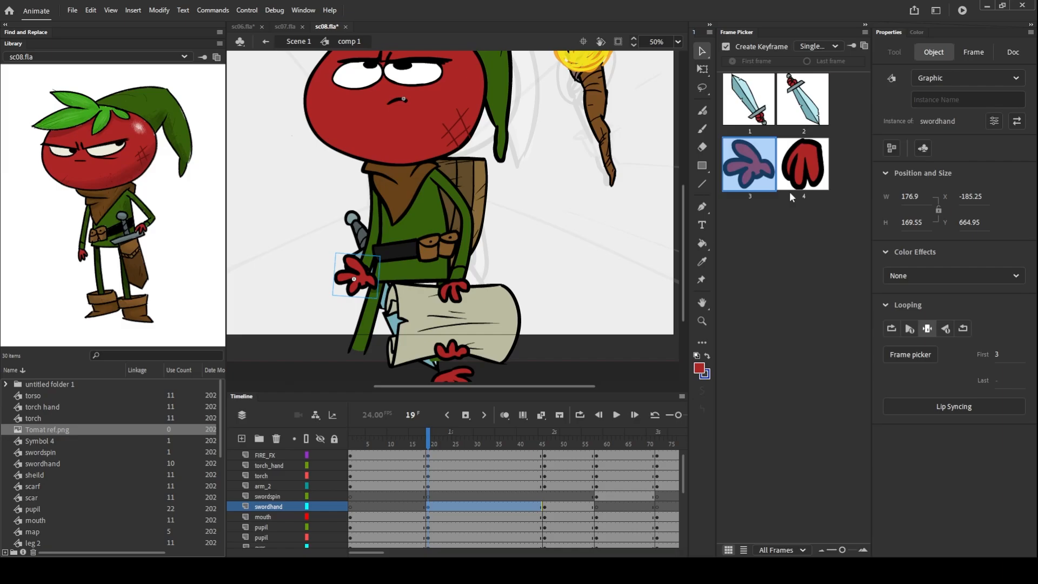
left_click(818, 171)
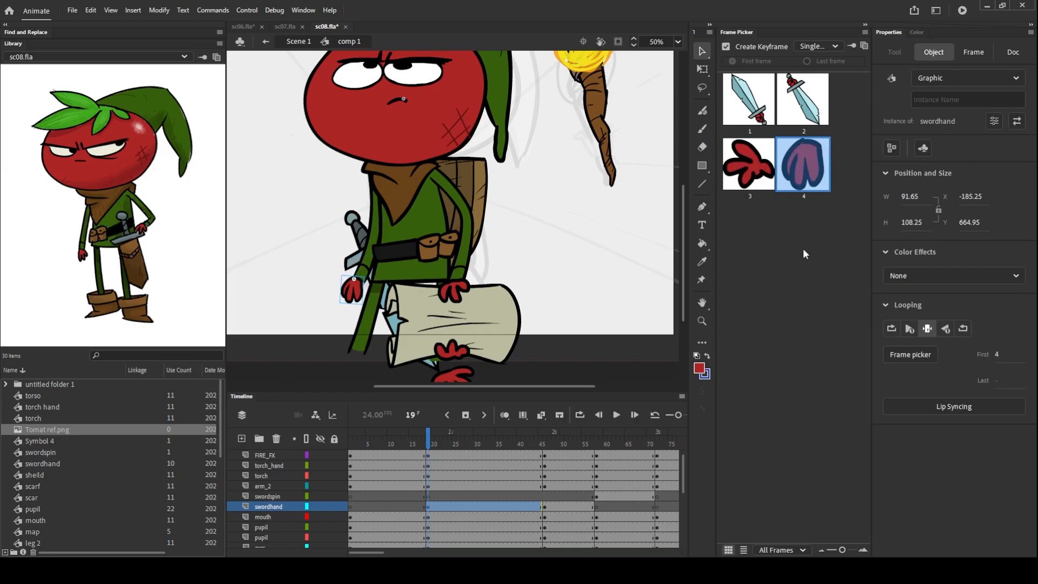
left_click(576, 305)
left_click(355, 291)
key("ctrl+=")
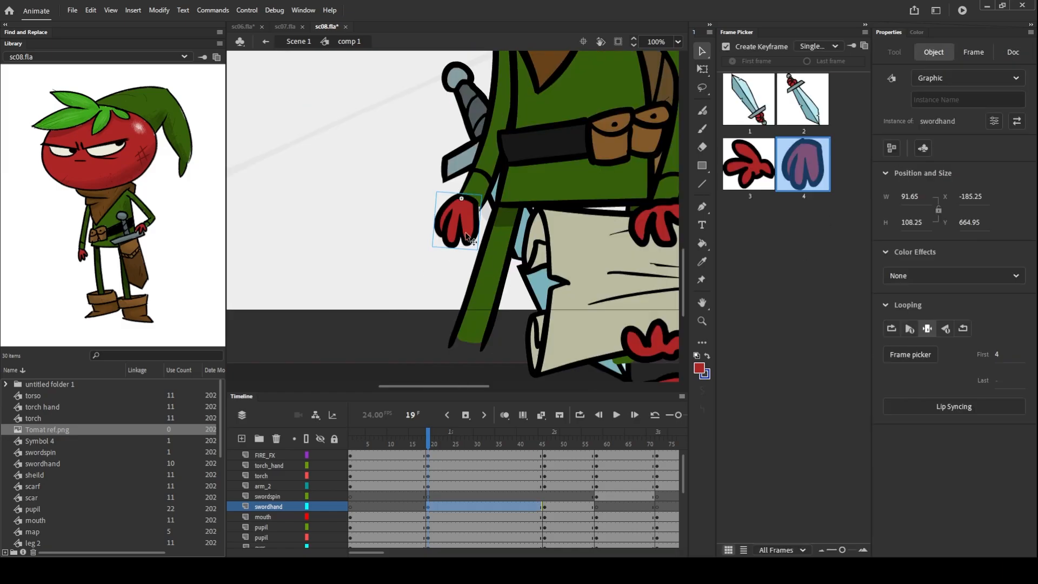
left_click_drag(464, 233, 468, 236)
key("ctrl+-")
left_click_drag(641, 171, 555, 236)
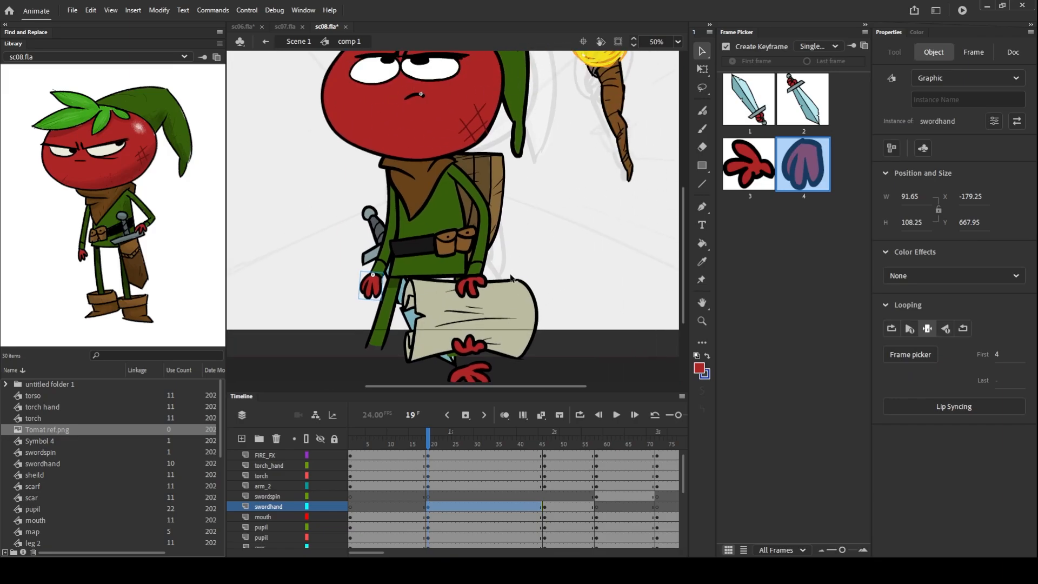
Step: Scrub through the comp 1 timeline to review the tomato character's poses with the new hand
mouse_move(433, 443)
left_mouse_down()
mouse_move(386, 453)
mouse_move(661, 453)
mouse_move(394, 472)
mouse_move(359, 457)
mouse_move(617, 449)
mouse_move(350, 453)
left_mouse_up()
left_click(528, 353)
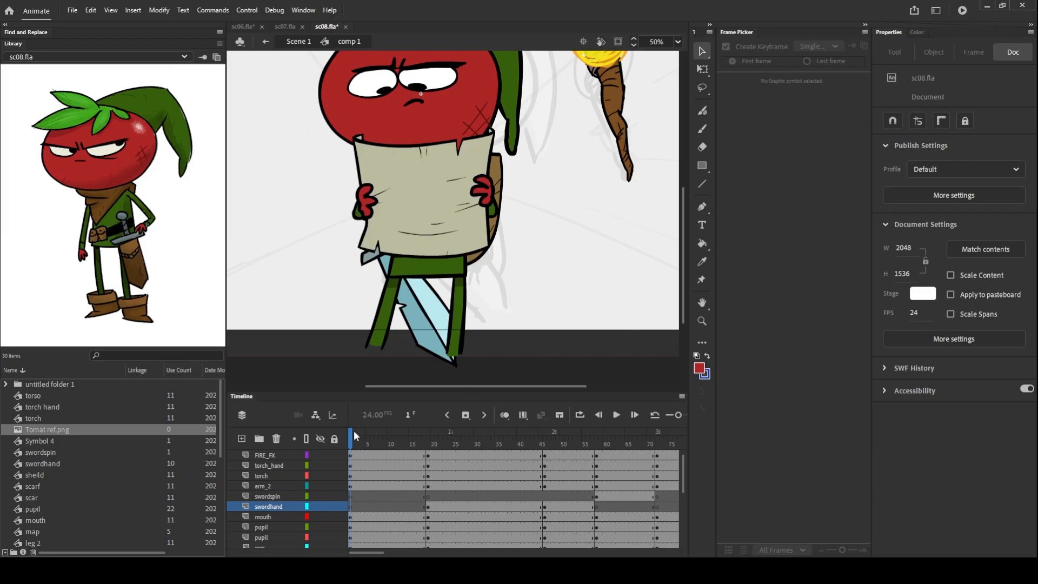
left_click_drag(356, 436, 507, 434)
left_click(559, 350)
left_click_drag(580, 180, 587, 248)
key("ctrl+minus")
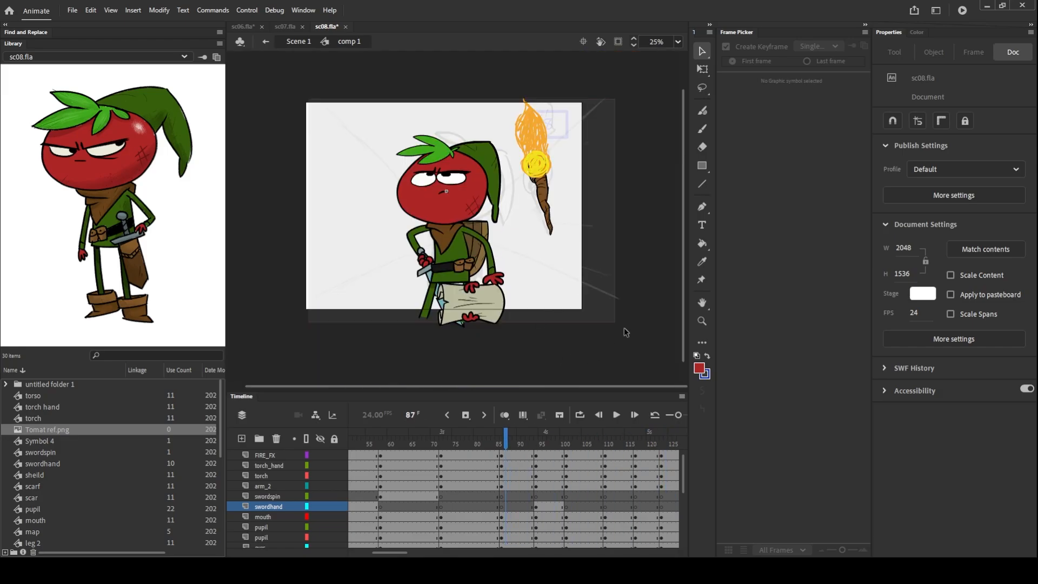
left_click_drag(511, 444, 323, 447)
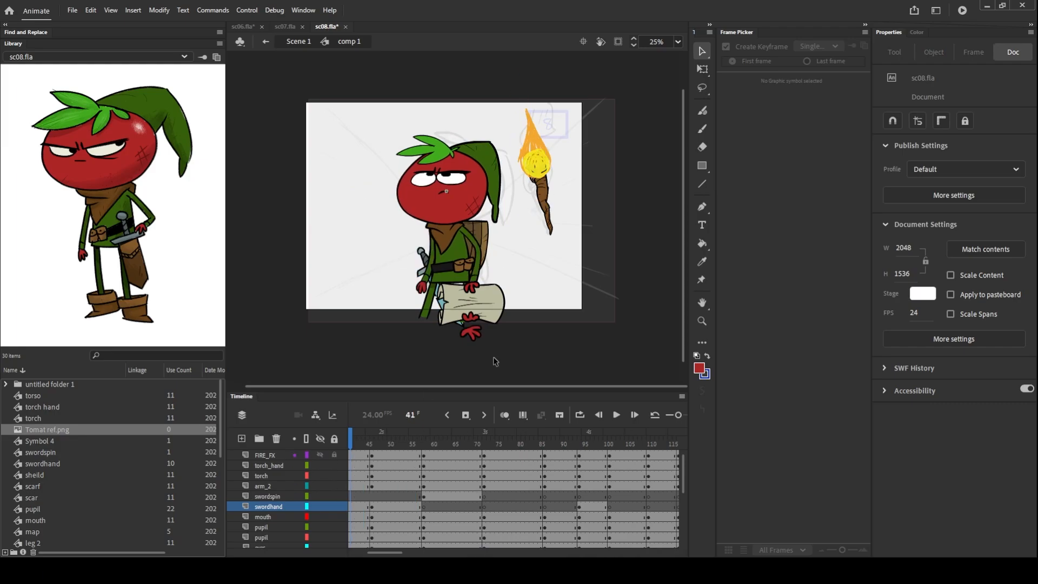